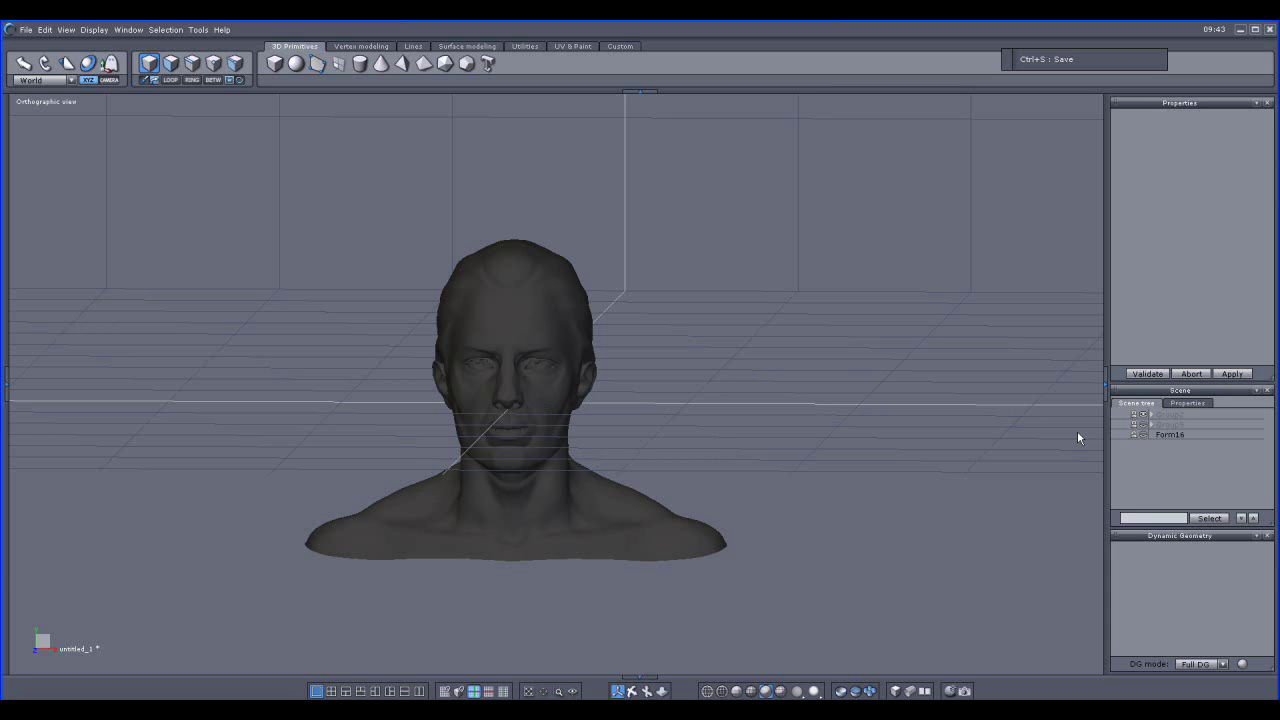
- Show the orc head and the low-poly ball Form16 alongside the human head, and select the ball
{"action": "left_click", "coordinate": [1143, 425]}
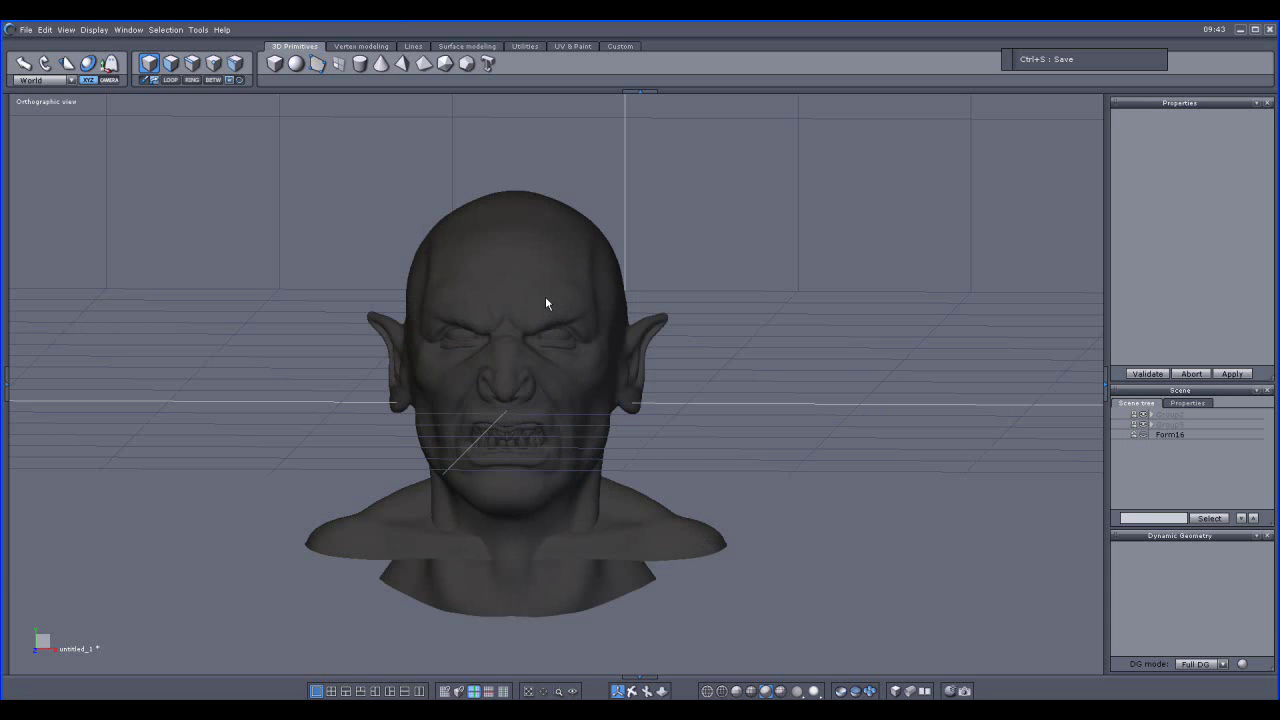
{"action": "left_click", "coordinate": [1143, 435]}
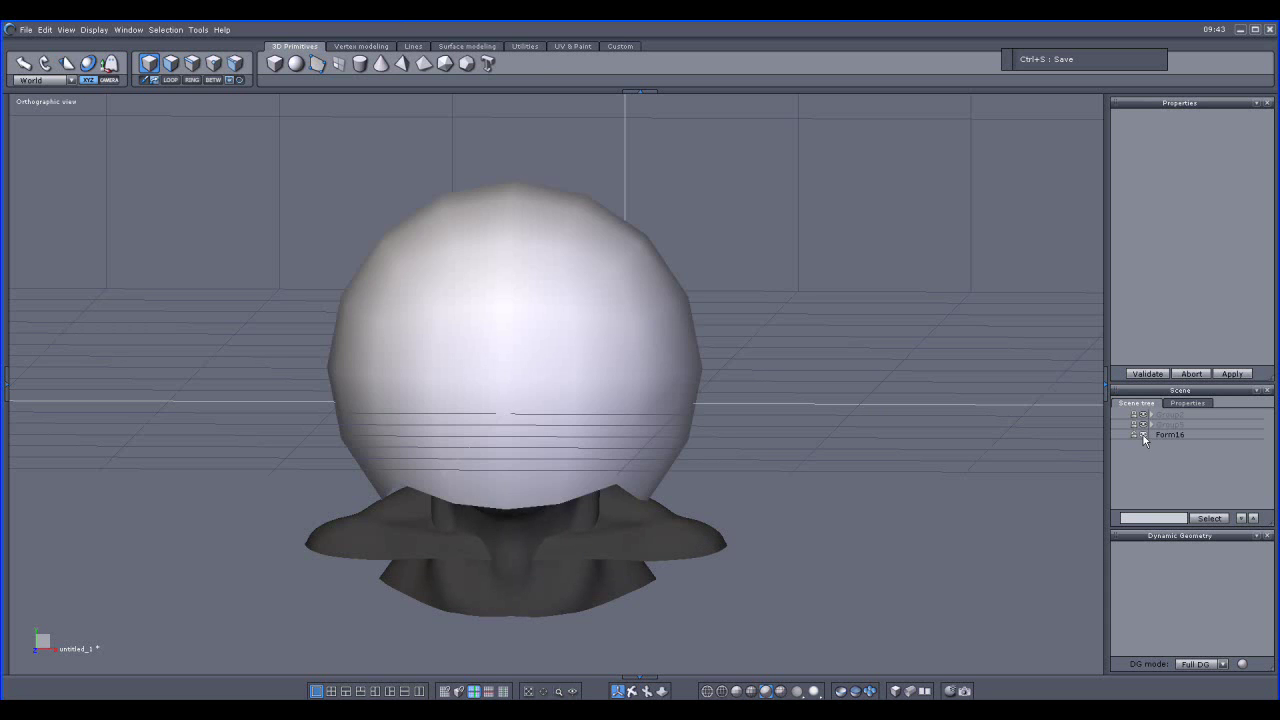
{"action": "left_click", "coordinate": [553, 338]}
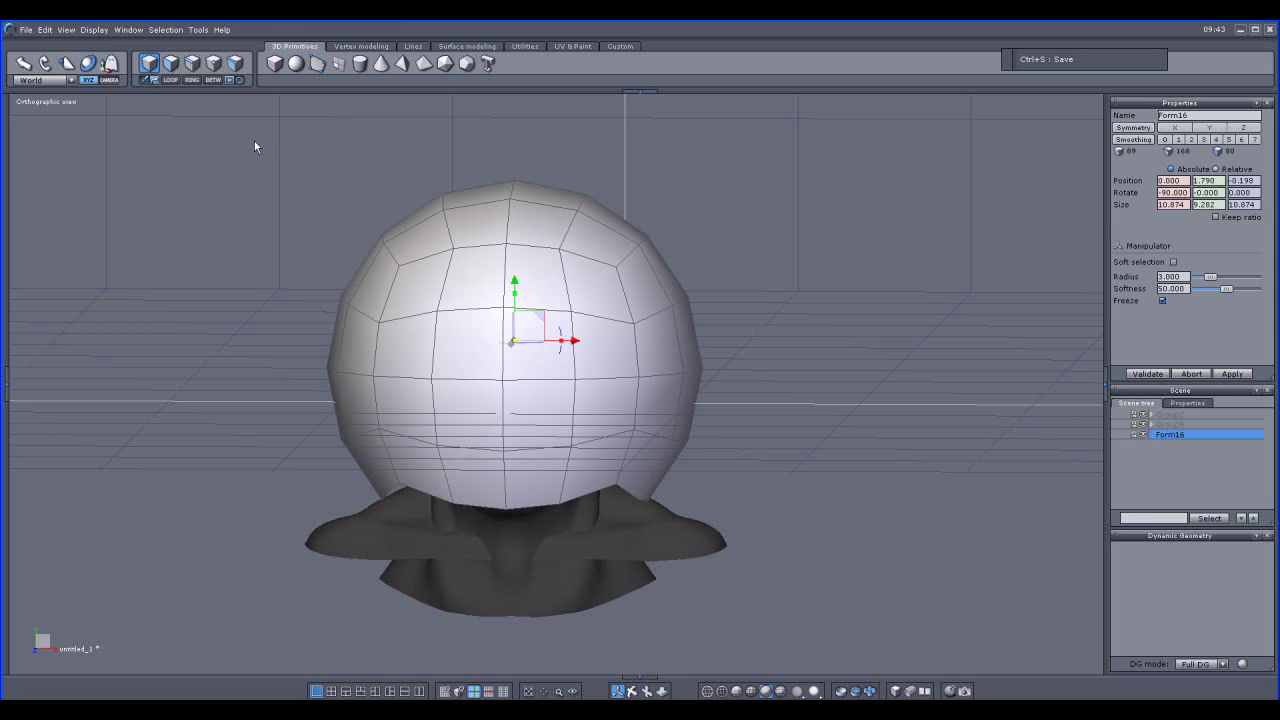
- Create an all-quad sphere about 2.8 units across beside the large ball, with its number of points set to 4
{"action": "left_click", "coordinate": [296, 63]}
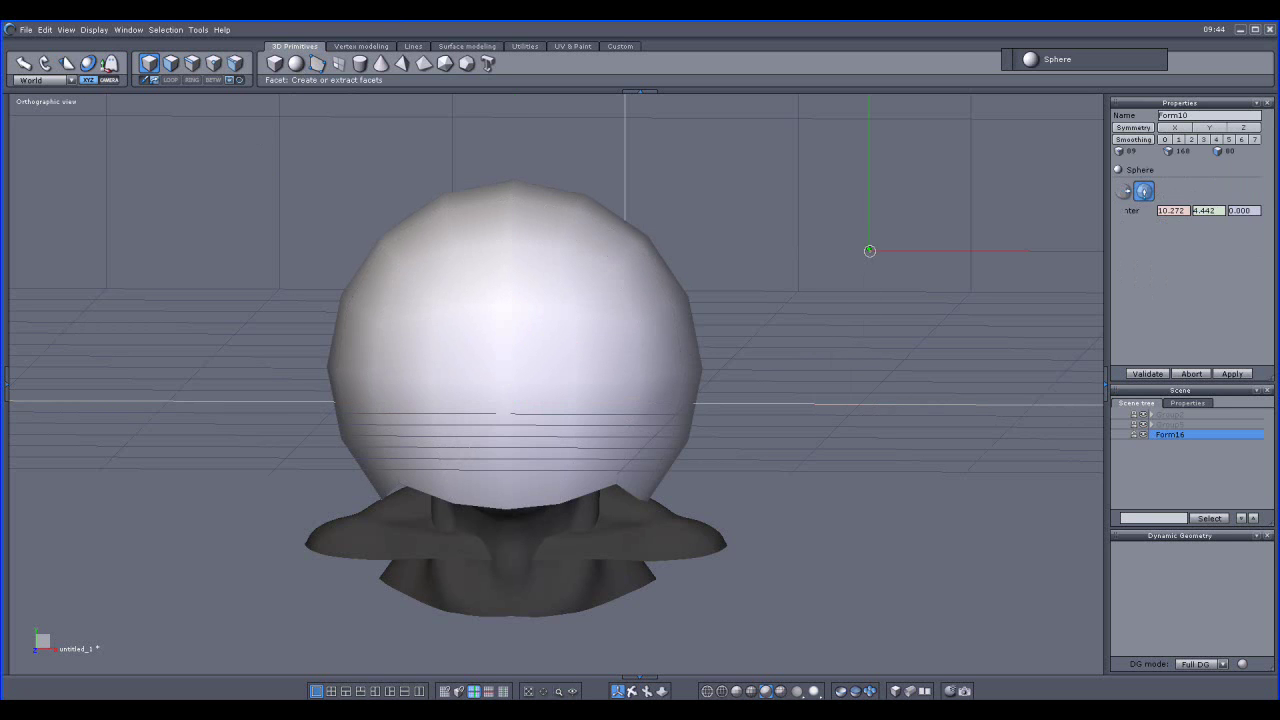
{"action": "left_click_drag", "start_coordinate": [869, 251], "coordinate": [869, 350]}
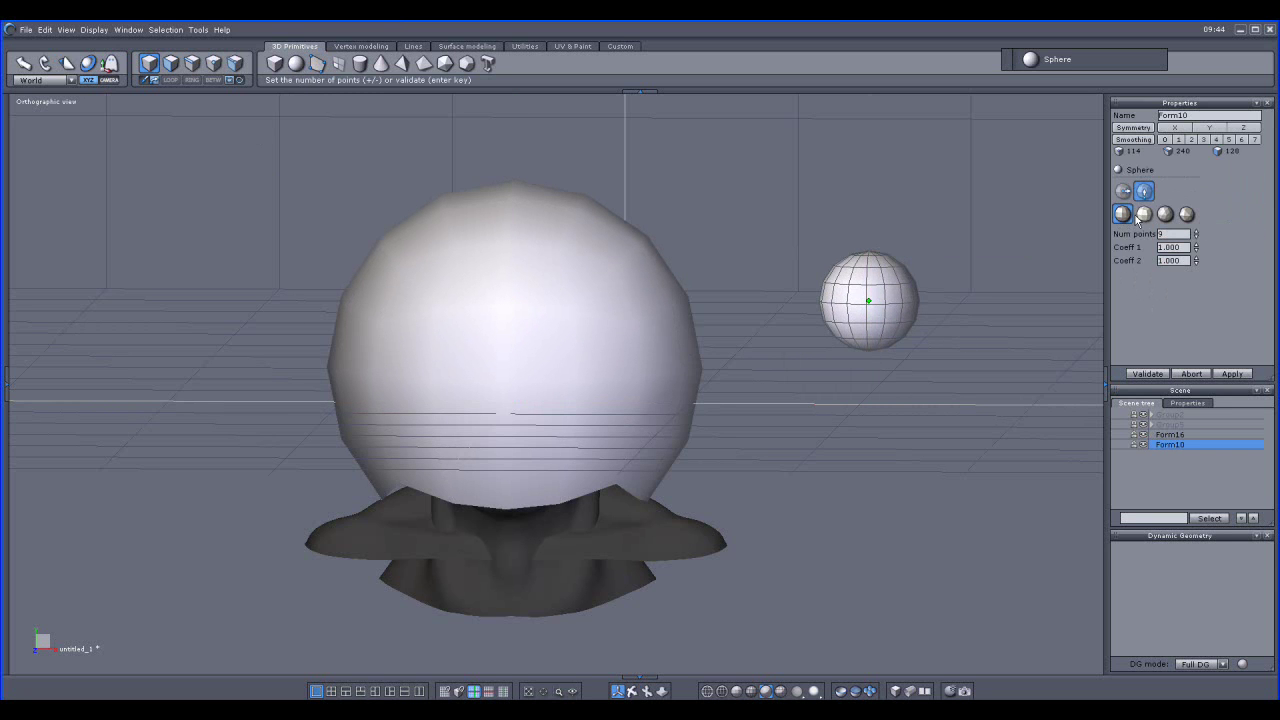
{"action": "left_click", "coordinate": [1144, 215]}
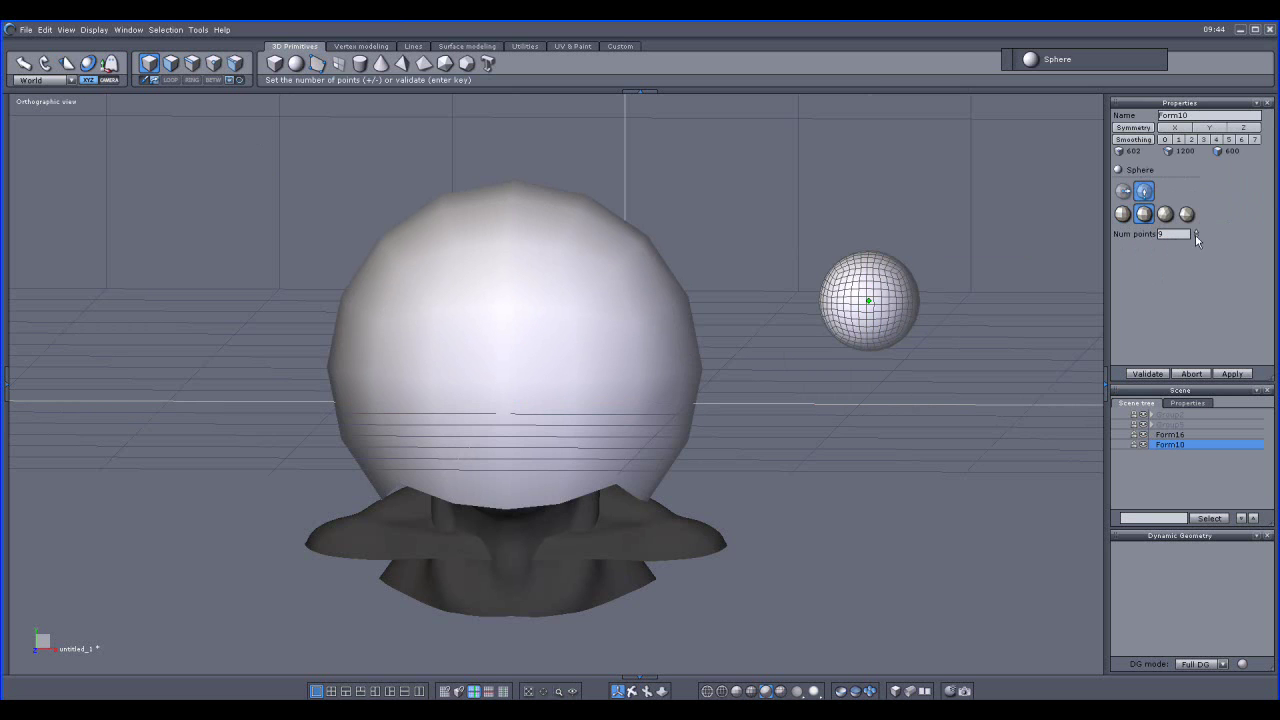
{"action": "left_click", "coordinate": [1196, 237]}
{"action": "left_click", "coordinate": [1196, 237]}
{"action": "left_click", "coordinate": [1196, 237]}
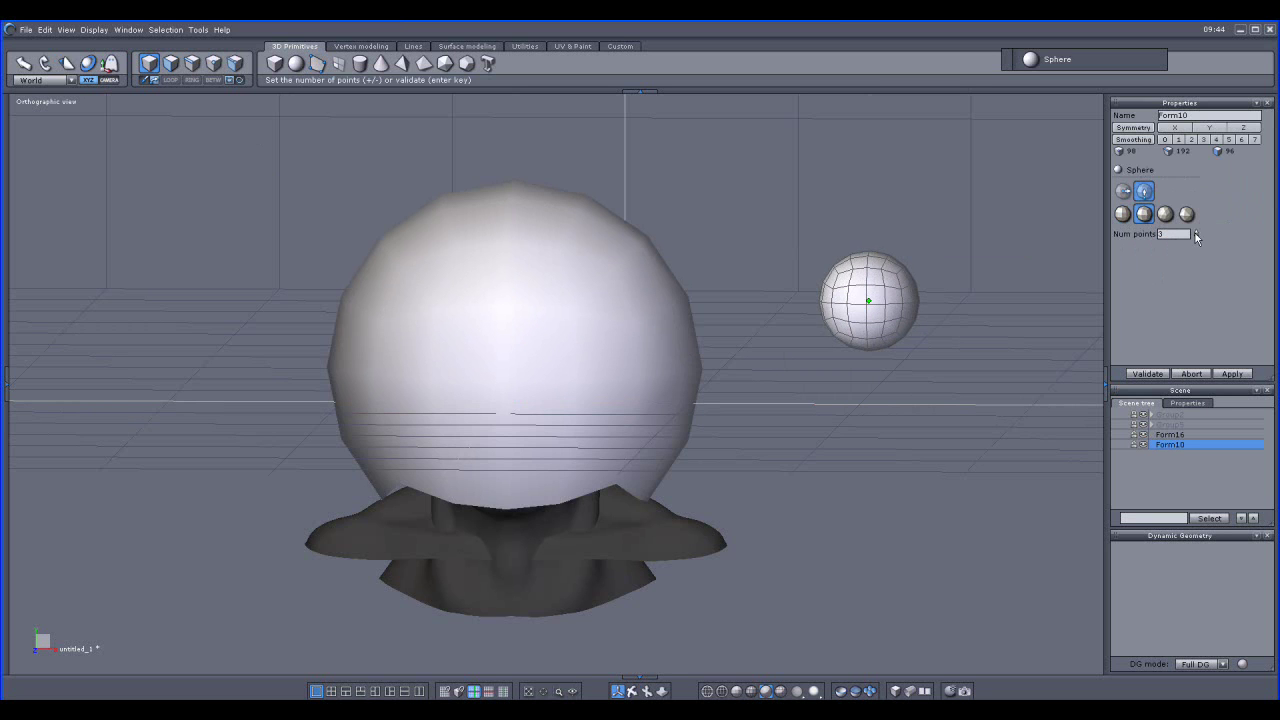
{"action": "left_click", "coordinate": [1195, 233]}
{"action": "left_click", "coordinate": [1147, 373]}
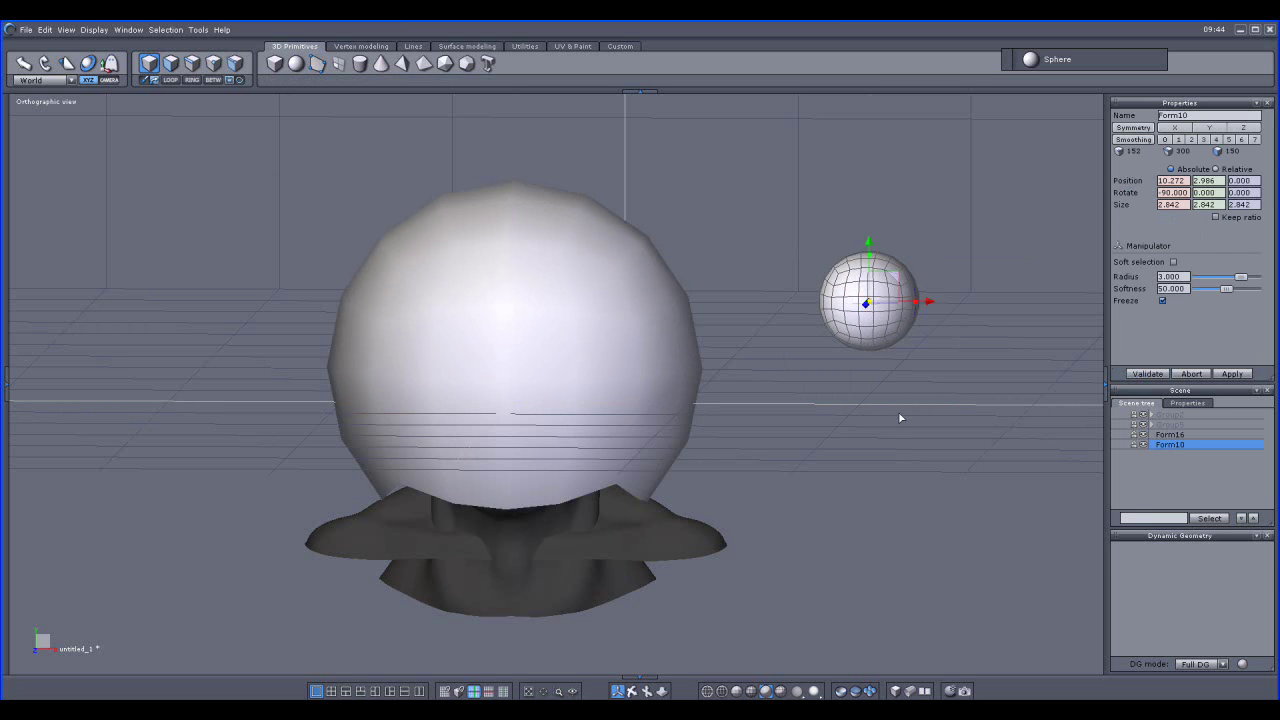
- Delete the small sphere, hide both head groups and select the remaining ball Form16
{"action": "right_click_drag", "start_coordinate": [897, 425], "coordinate": [679, 395]}
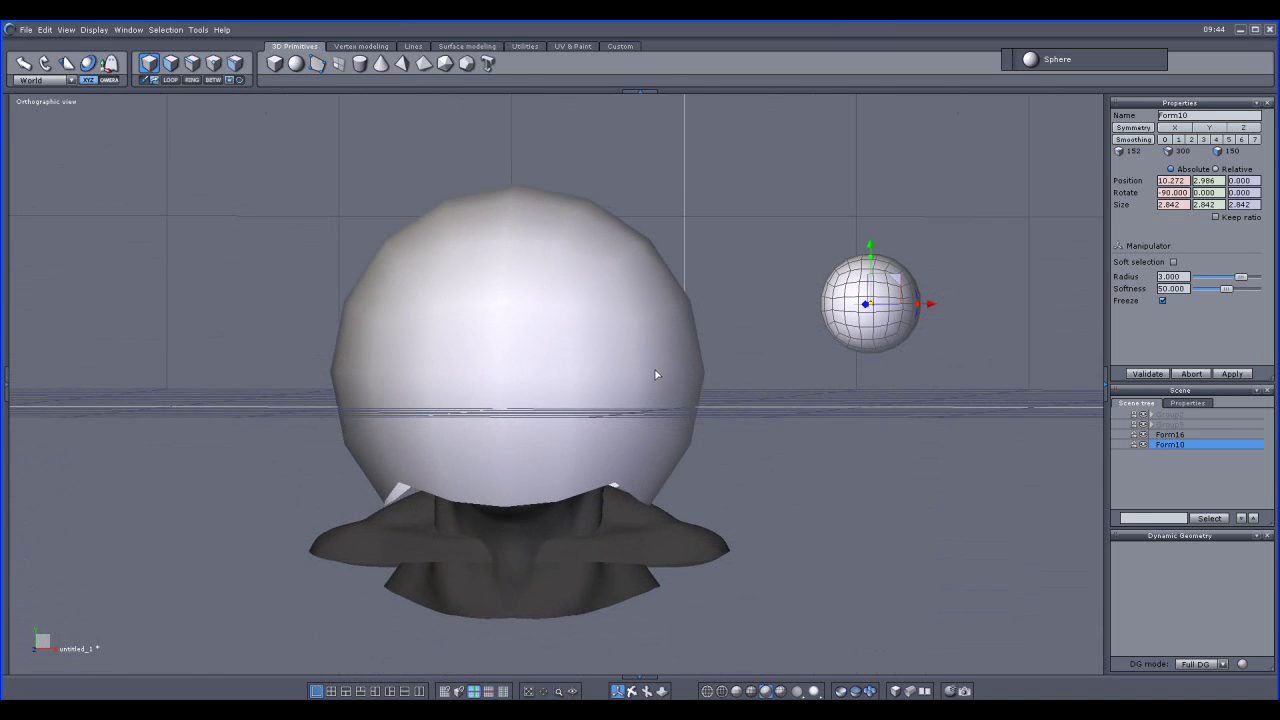
{"action": "key", "text": "Delete"}
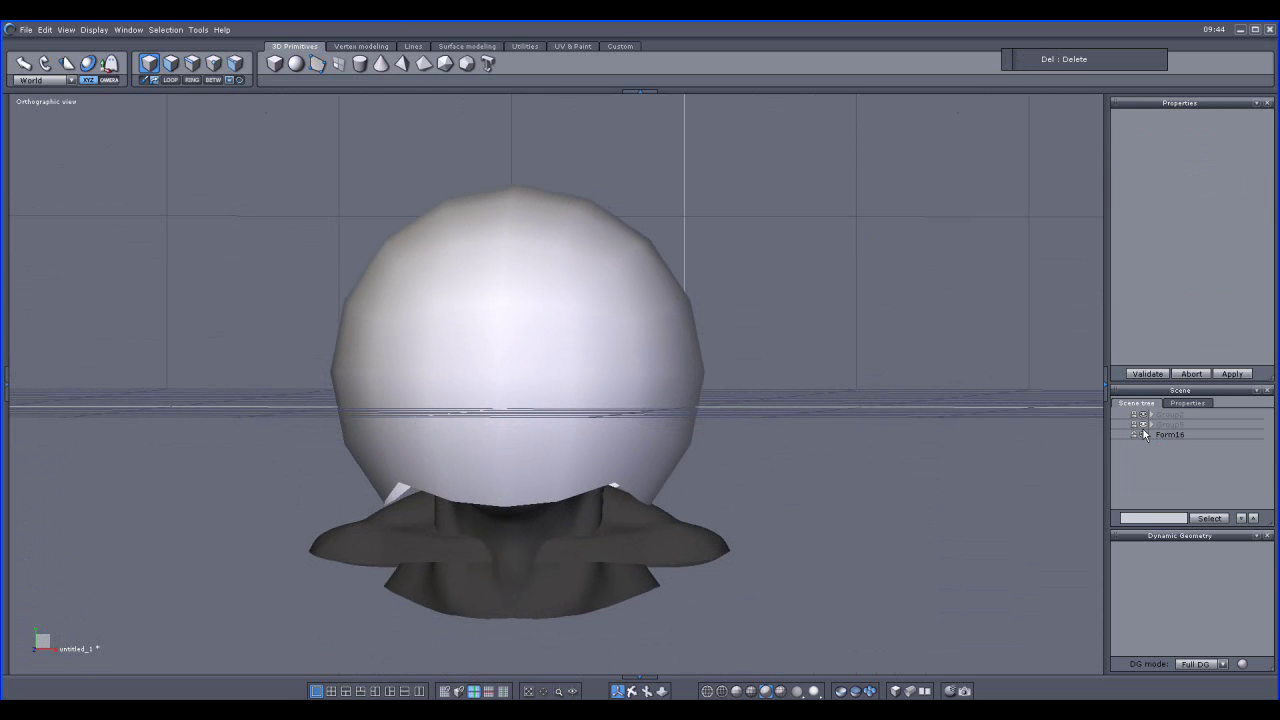
{"action": "left_click", "coordinate": [1143, 425]}
{"action": "left_click", "coordinate": [1143, 415]}
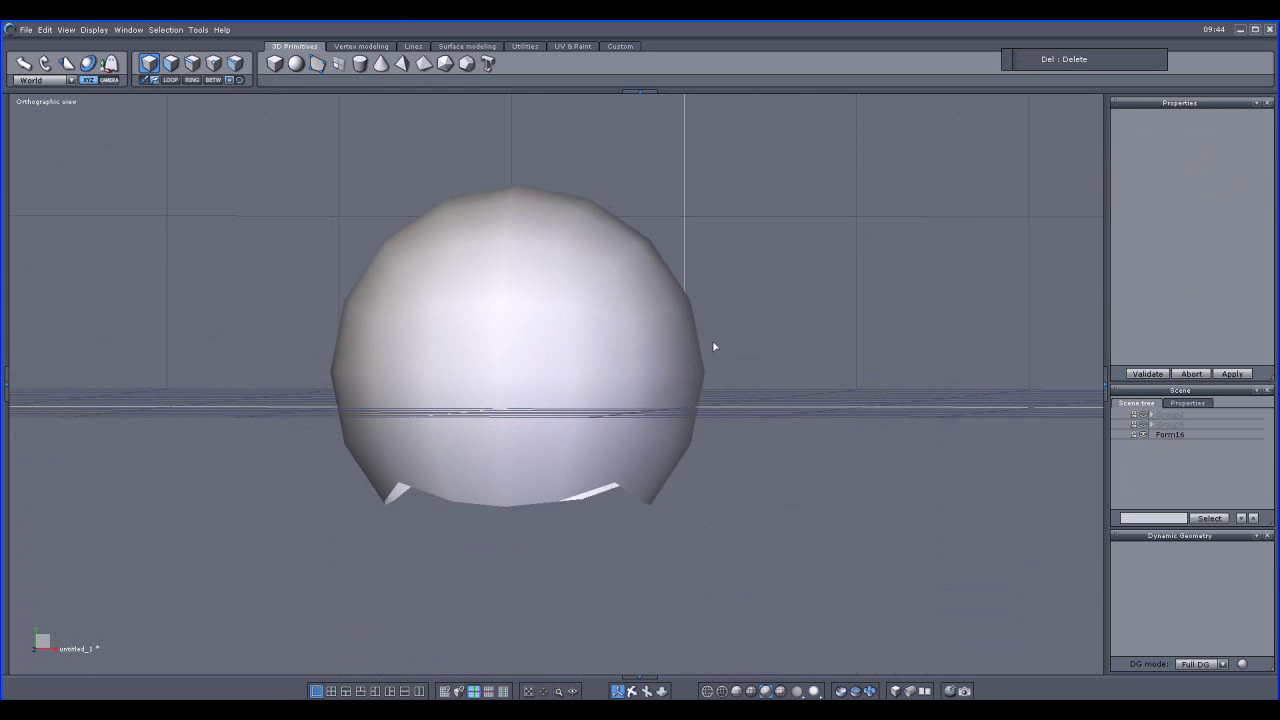
{"action": "left_click", "coordinate": [593, 312]}
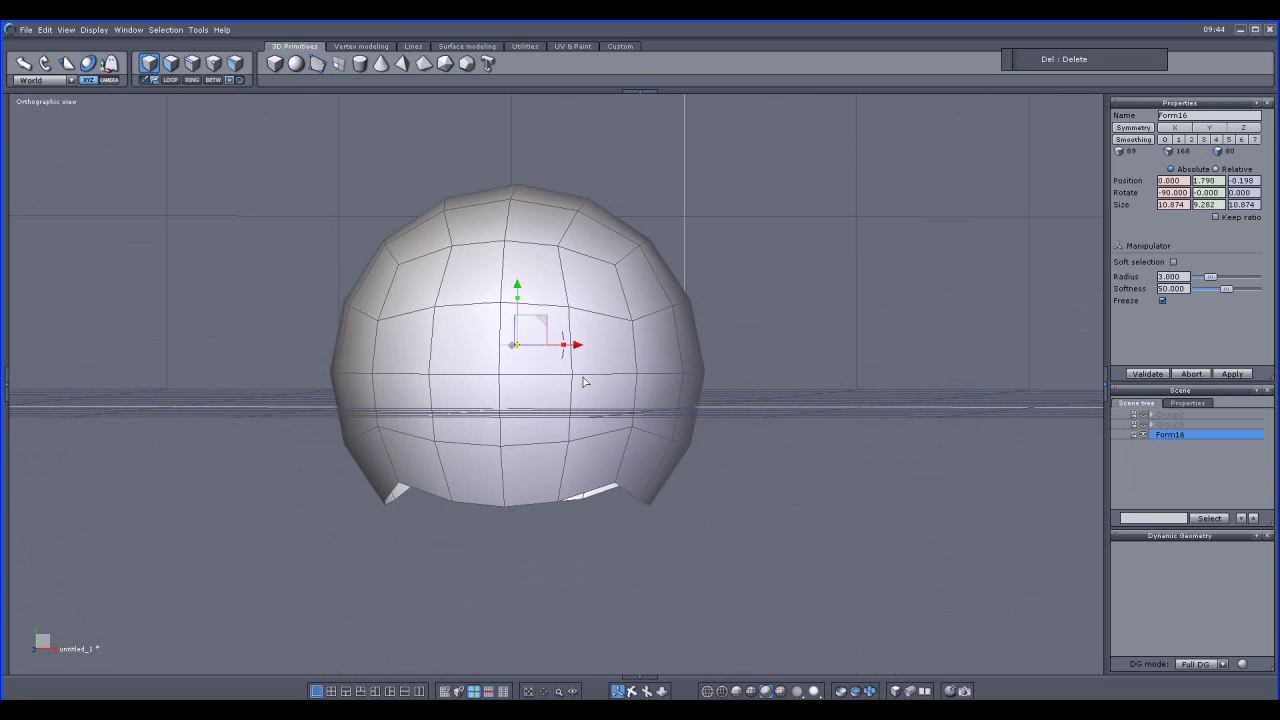
- Hide the ball, view the orc head on its own, and switch the display to the human head
{"action": "left_click", "coordinate": [1143, 434]}
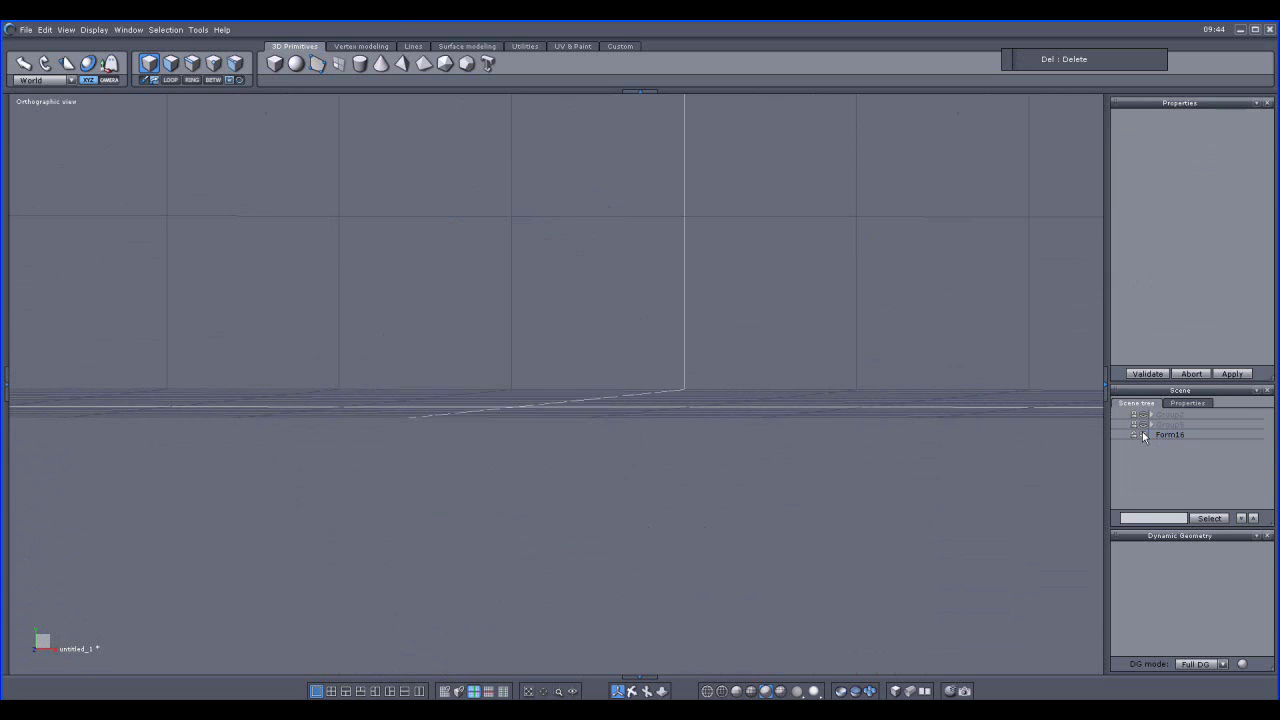
{"action": "left_click", "coordinate": [1143, 425]}
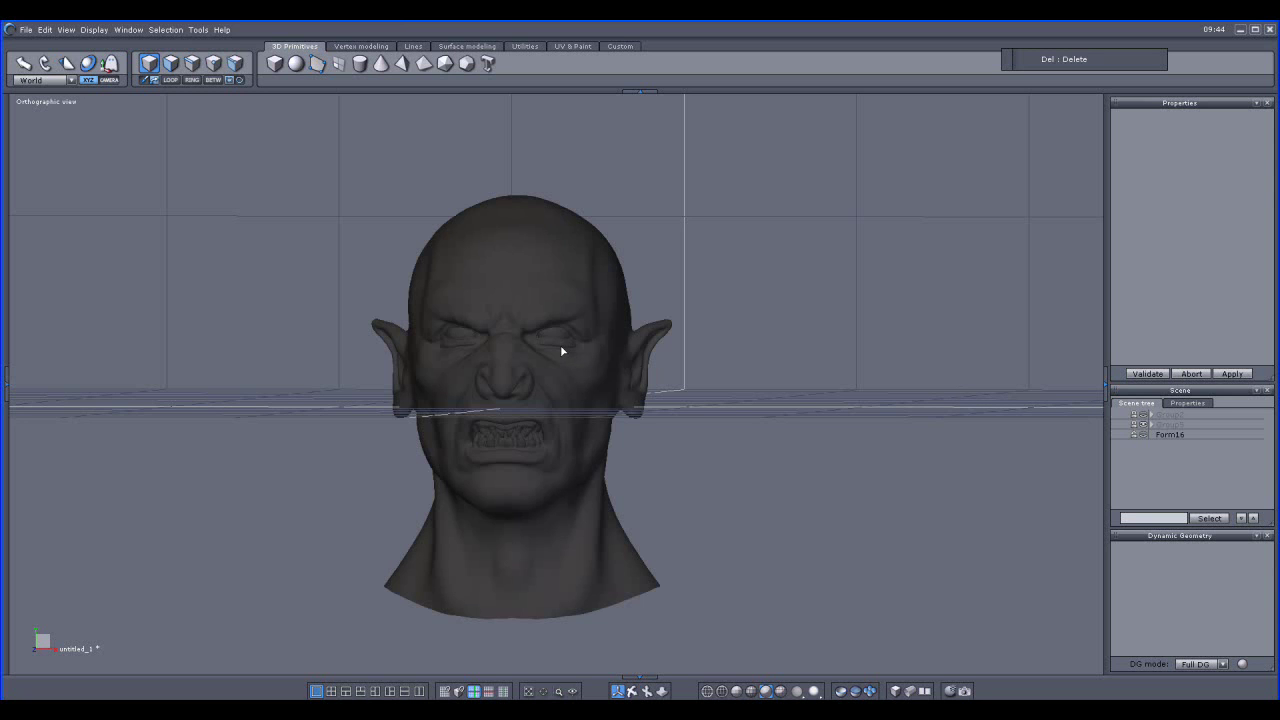
{"action": "left_click", "coordinate": [1144, 435]}
{"action": "left_click", "coordinate": [1144, 435]}
{"action": "left_click", "coordinate": [1145, 424]}
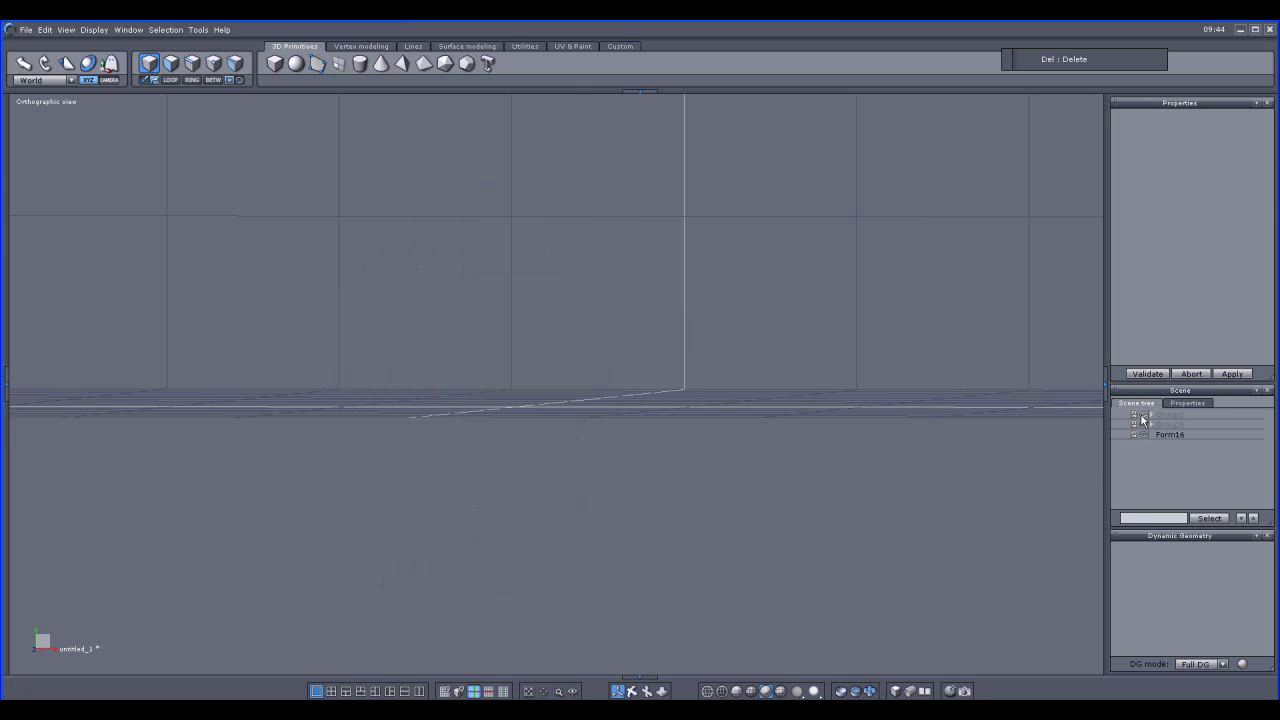
{"action": "left_click", "coordinate": [1144, 414]}
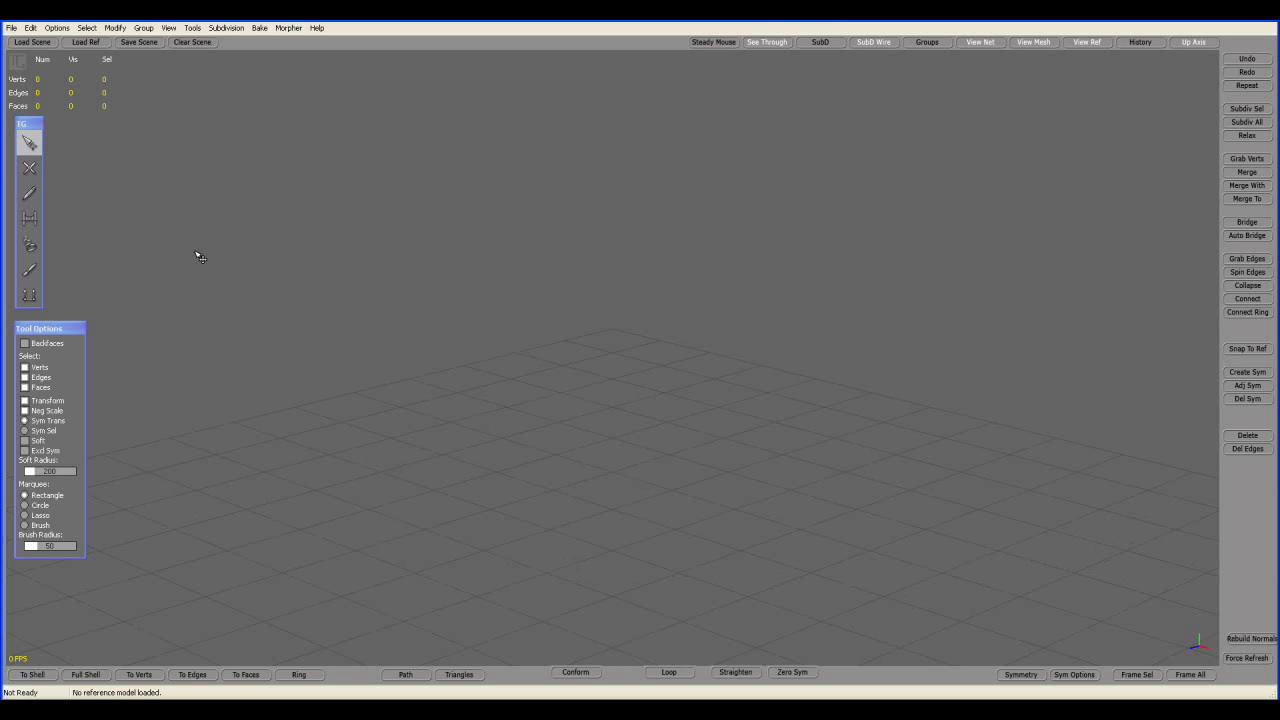
- In TopoGun, load orc_1.OBJ from the topo-morph folder as the high-resolution reference mesh
{"action": "left_click", "coordinate": [86, 42]}
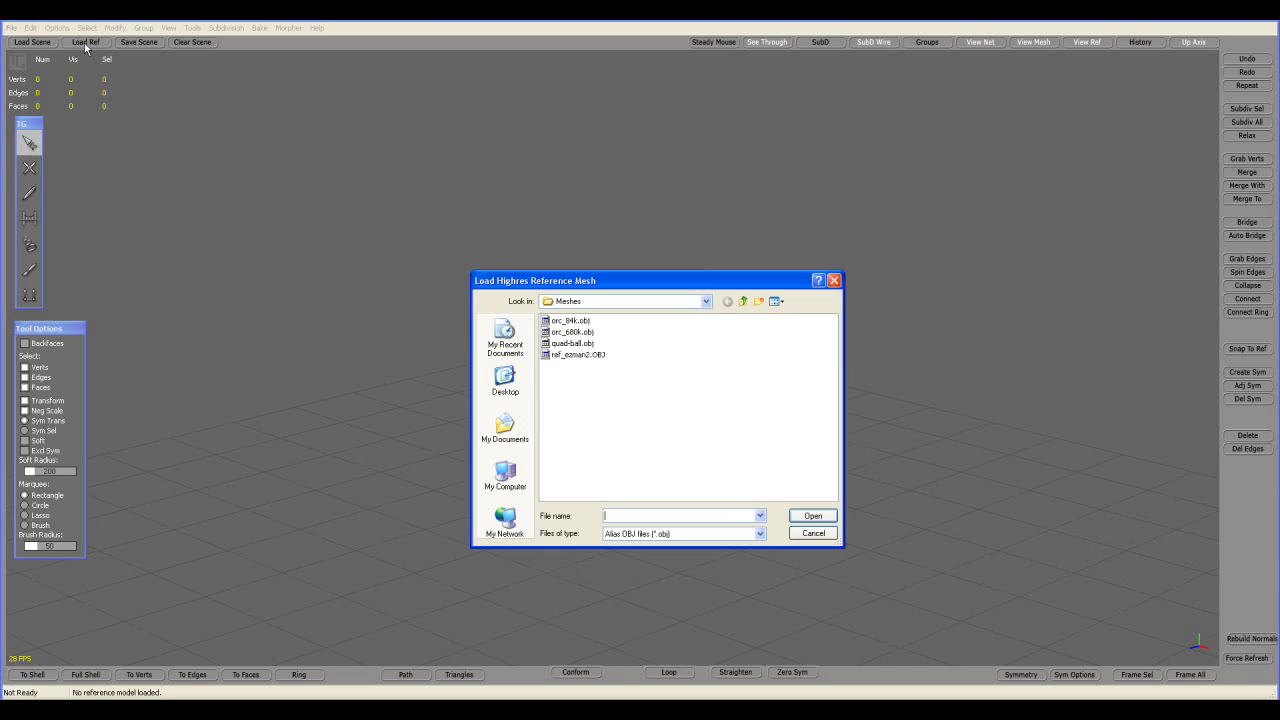
{"action": "left_click", "coordinate": [602, 302]}
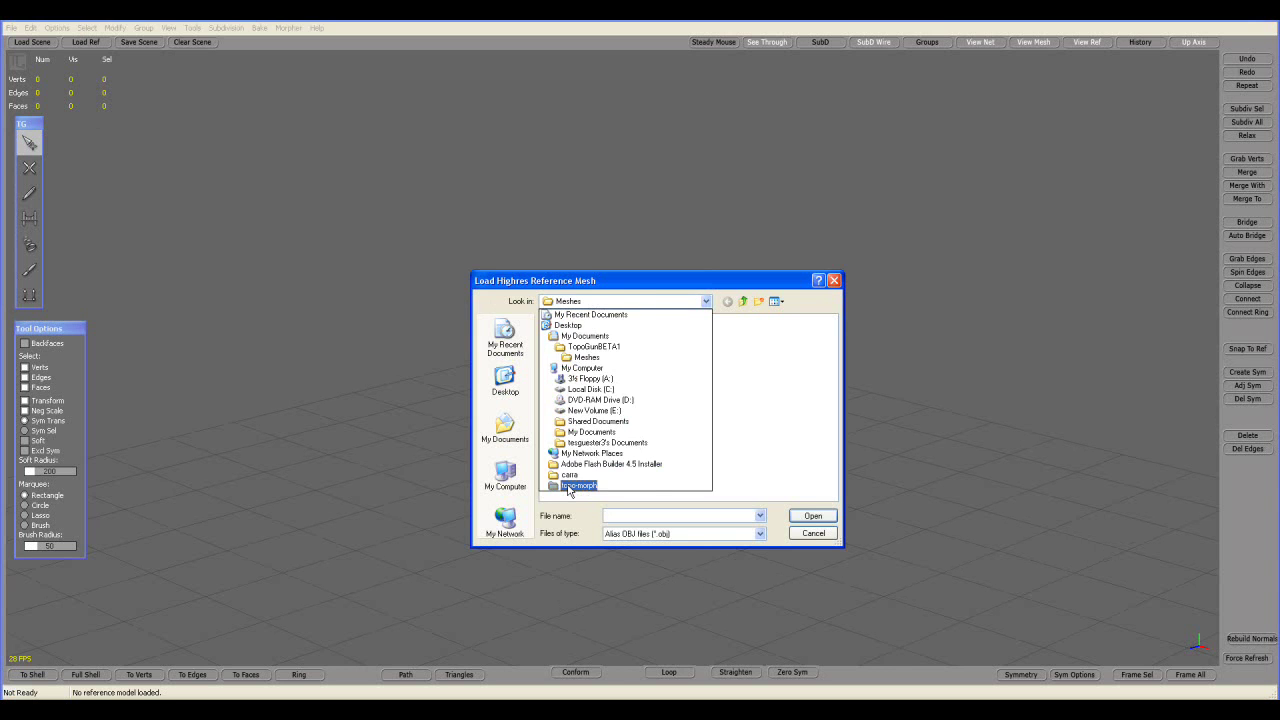
{"action": "left_click", "coordinate": [568, 490]}
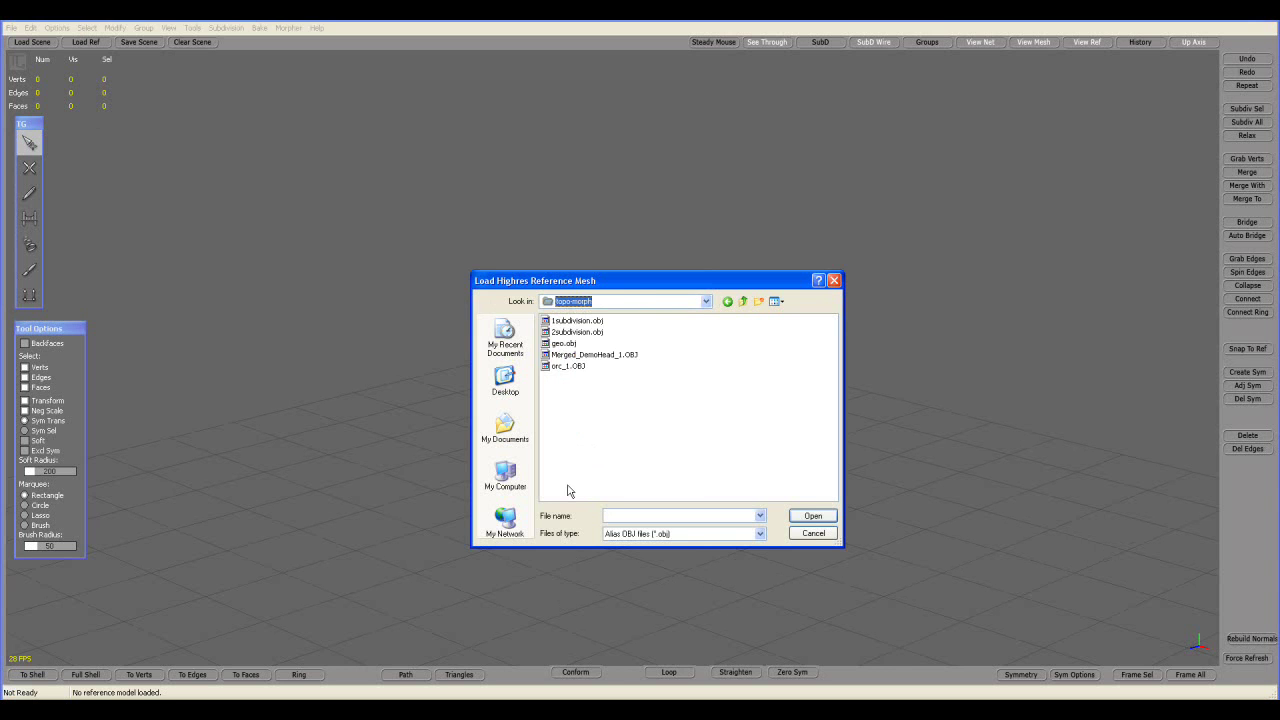
{"action": "left_click", "coordinate": [559, 368]}
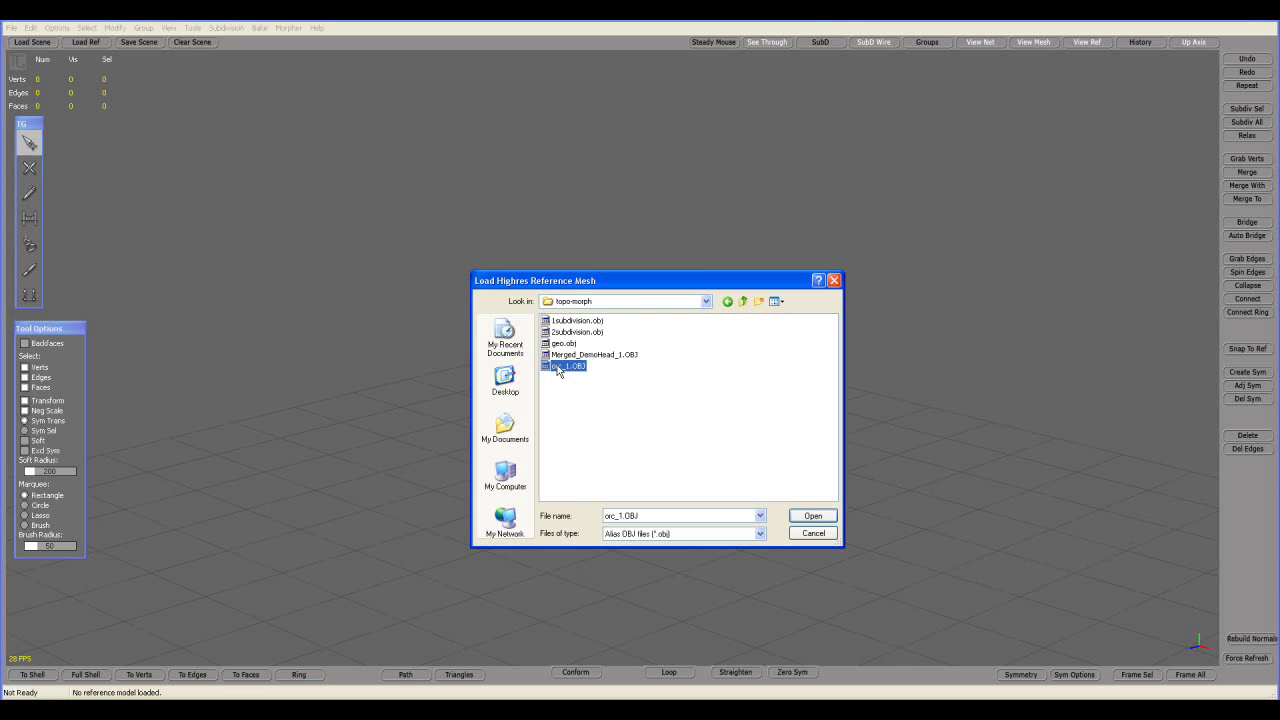
{"action": "left_click", "coordinate": [812, 518]}
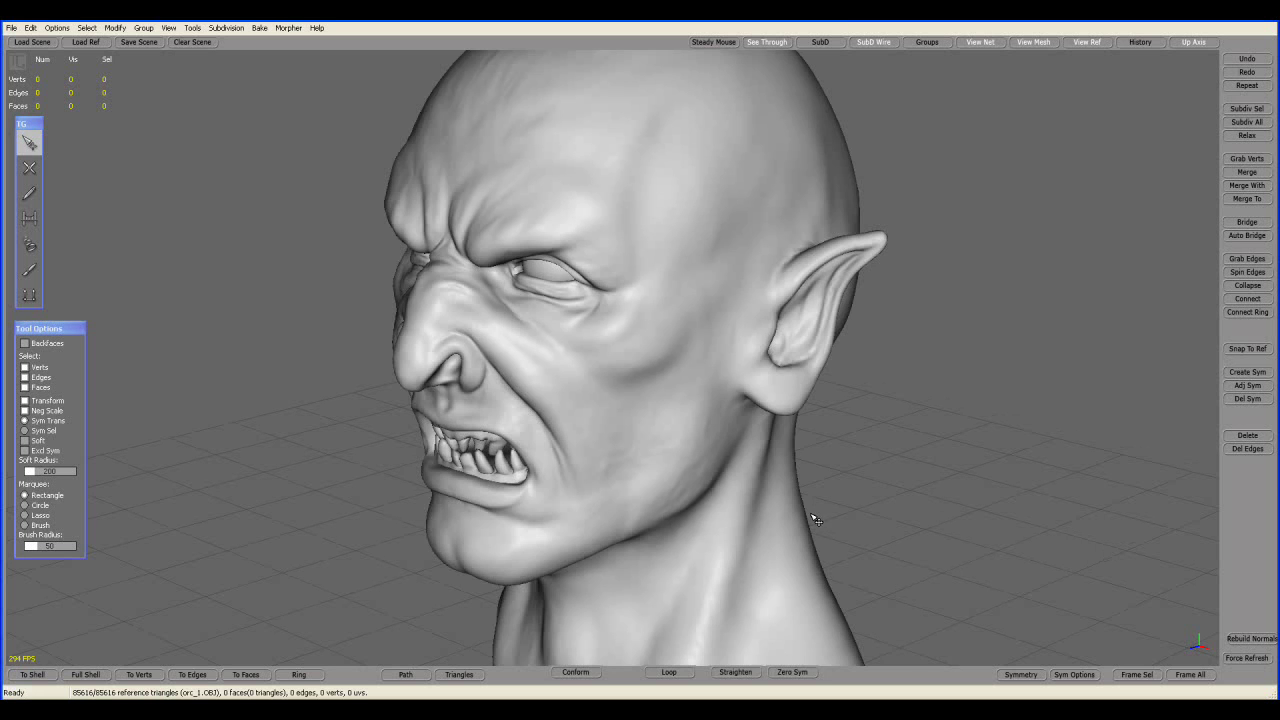
- Load the low-poly ball geo.obj from the topo-morph folder as the scene, using the Alias OBJ file type
{"action": "right_click_drag", "start_coordinate": [817, 517], "coordinate": [757, 437], "text": "alt"}
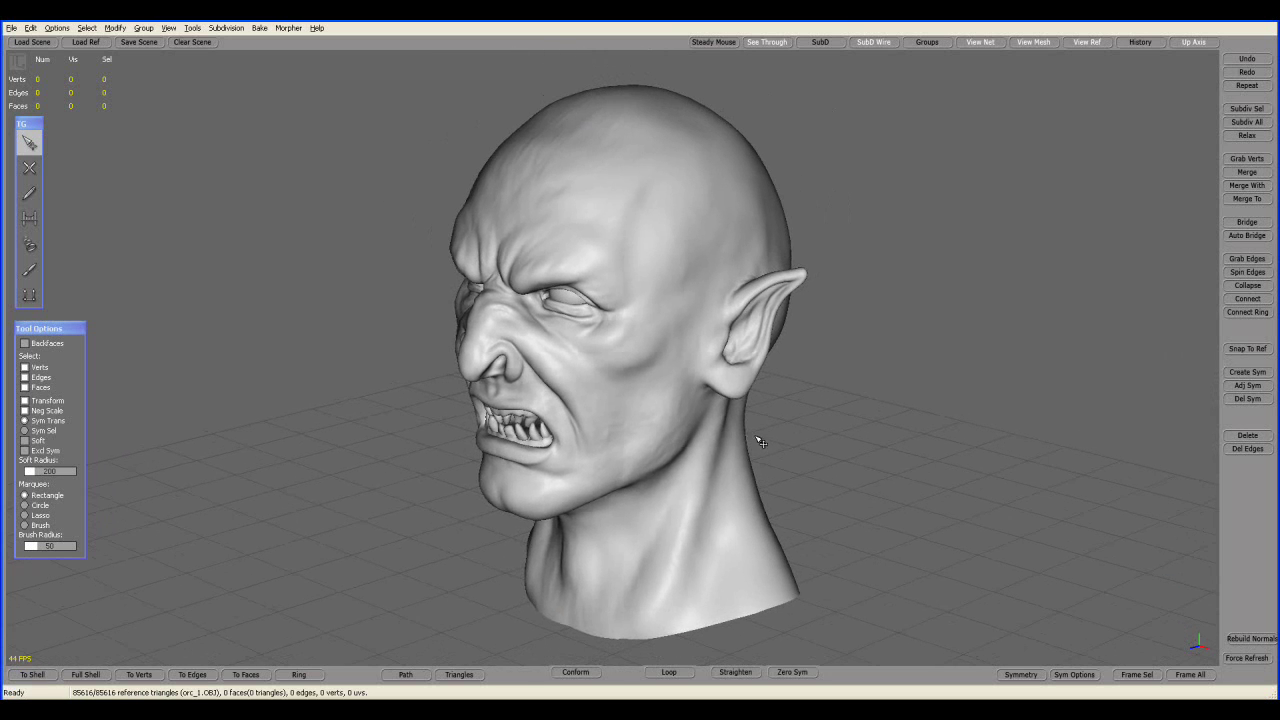
{"action": "left_click", "coordinate": [32, 42]}
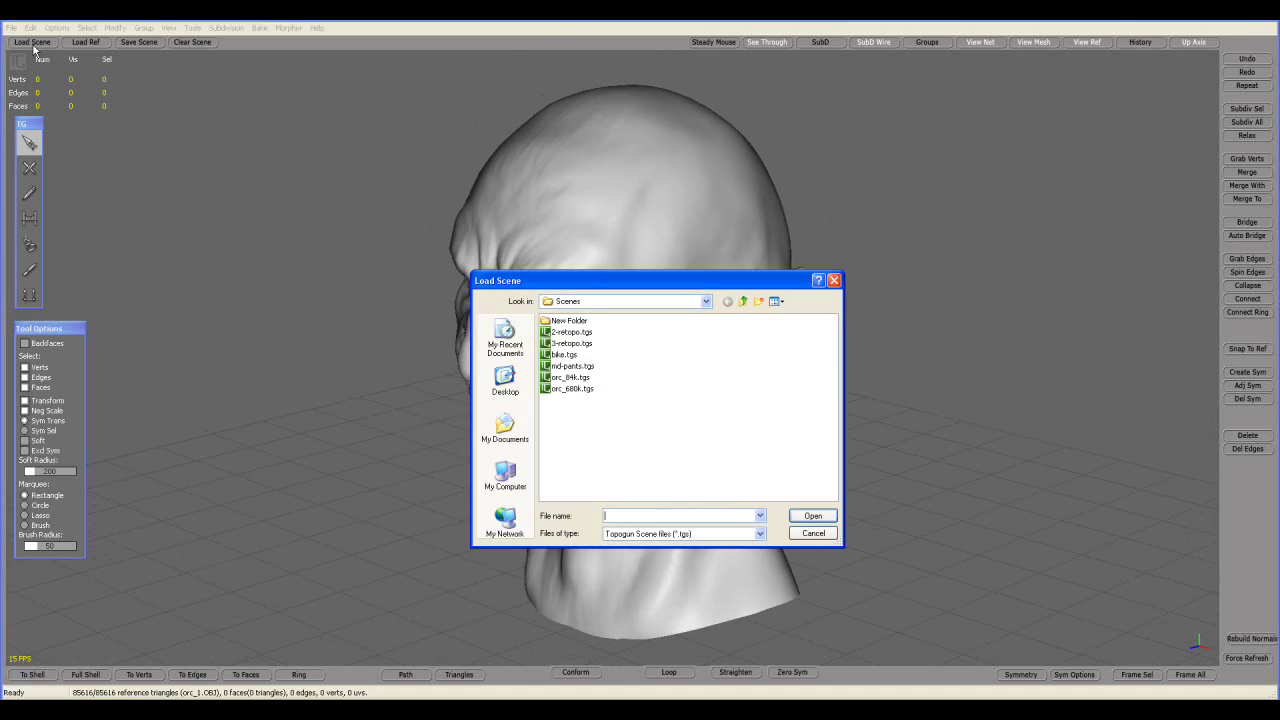
{"action": "left_click", "coordinate": [572, 302]}
{"action": "left_click", "coordinate": [566, 483]}
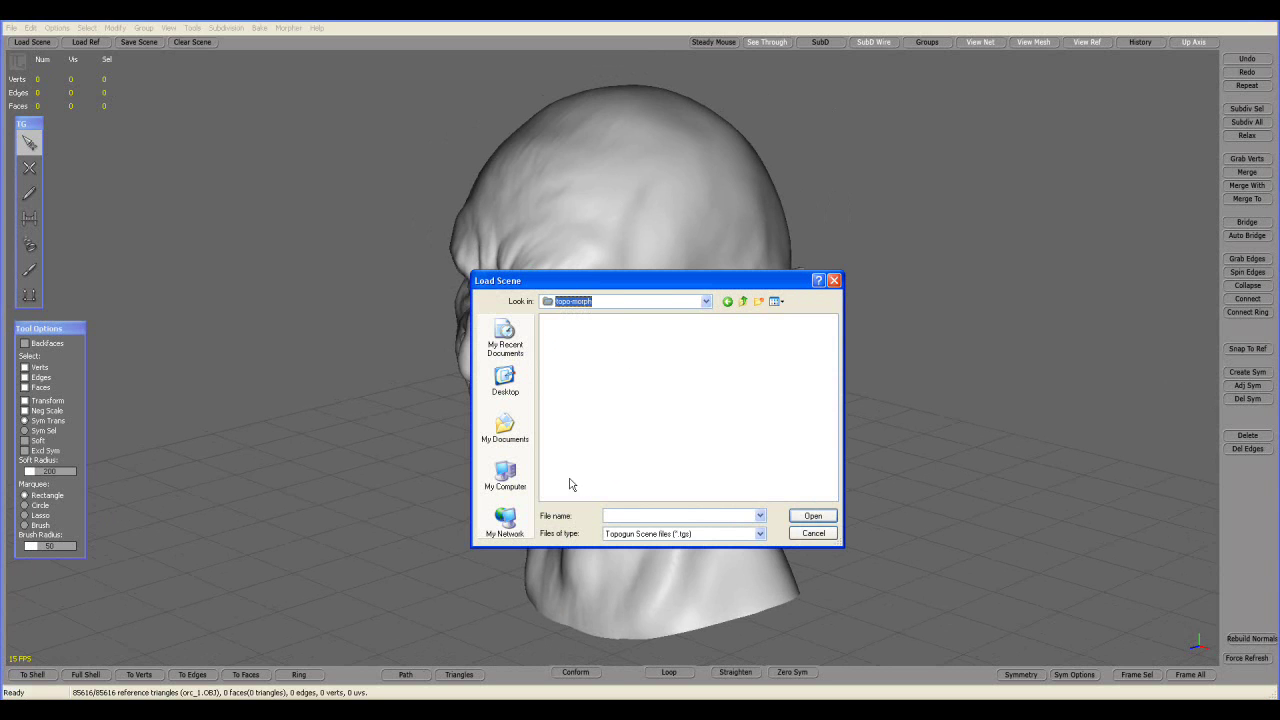
{"action": "left_click", "coordinate": [613, 537]}
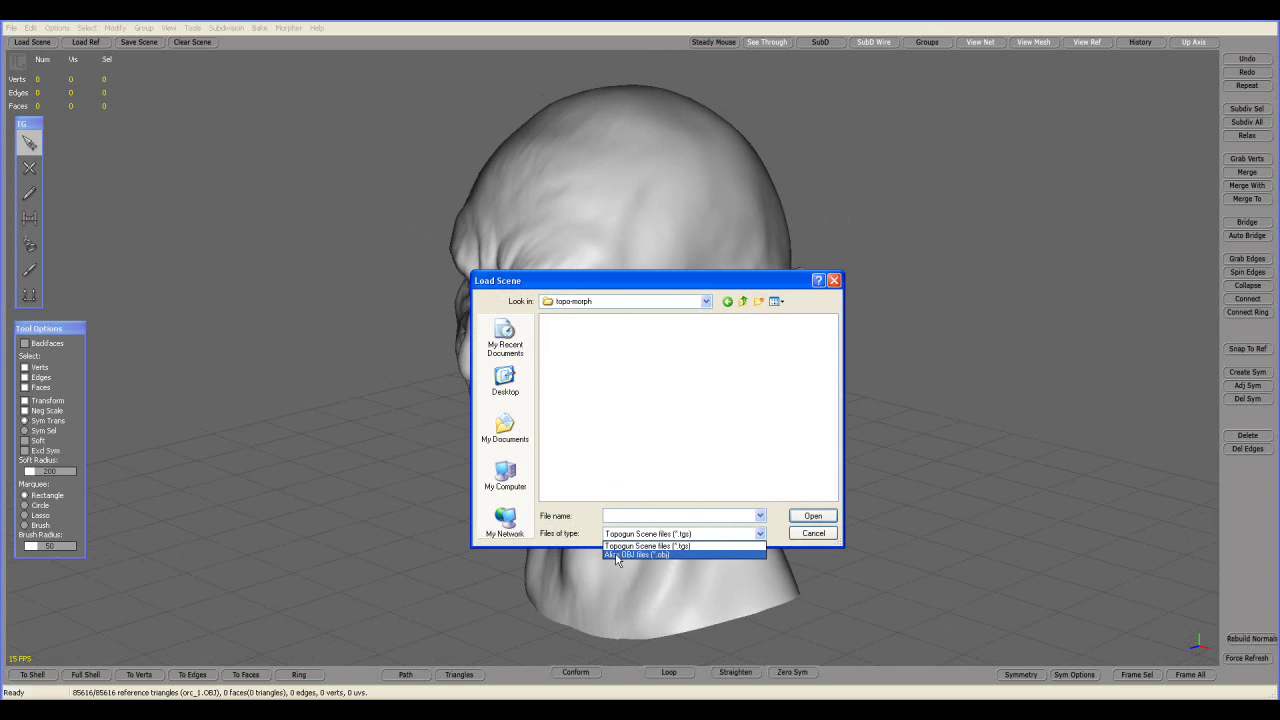
{"action": "left_click", "coordinate": [618, 559]}
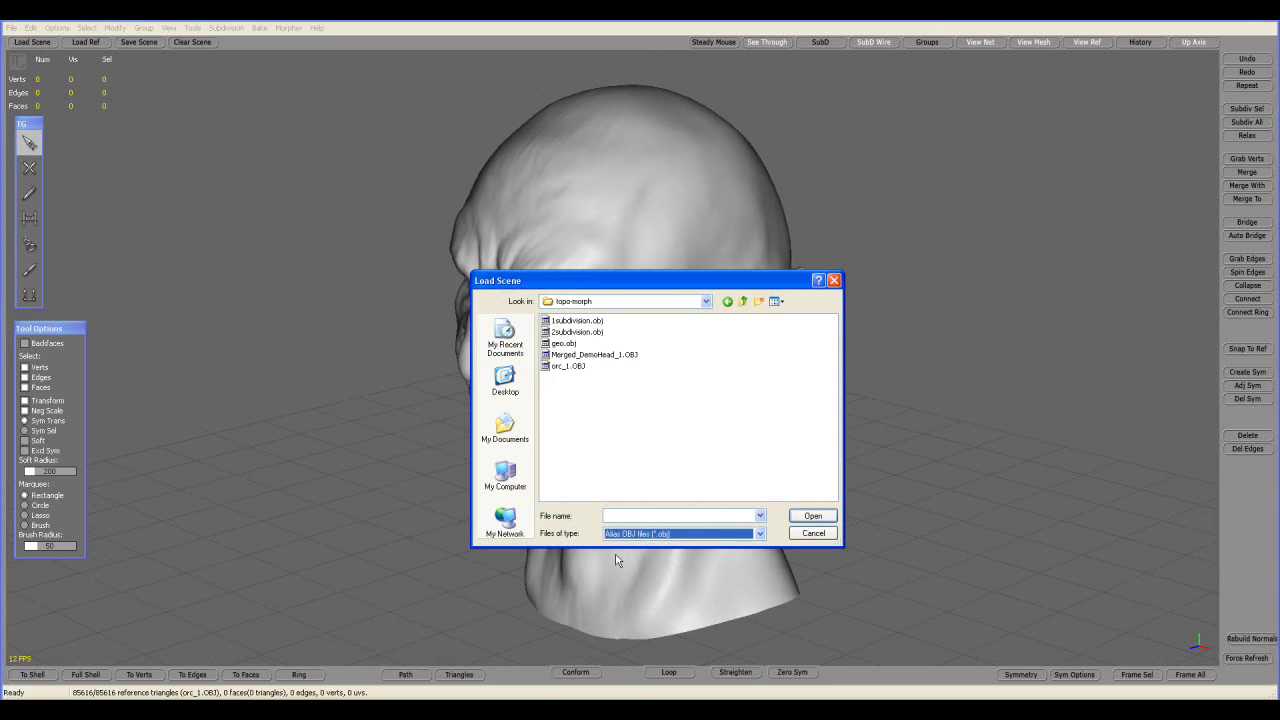
{"action": "left_click", "coordinate": [560, 344]}
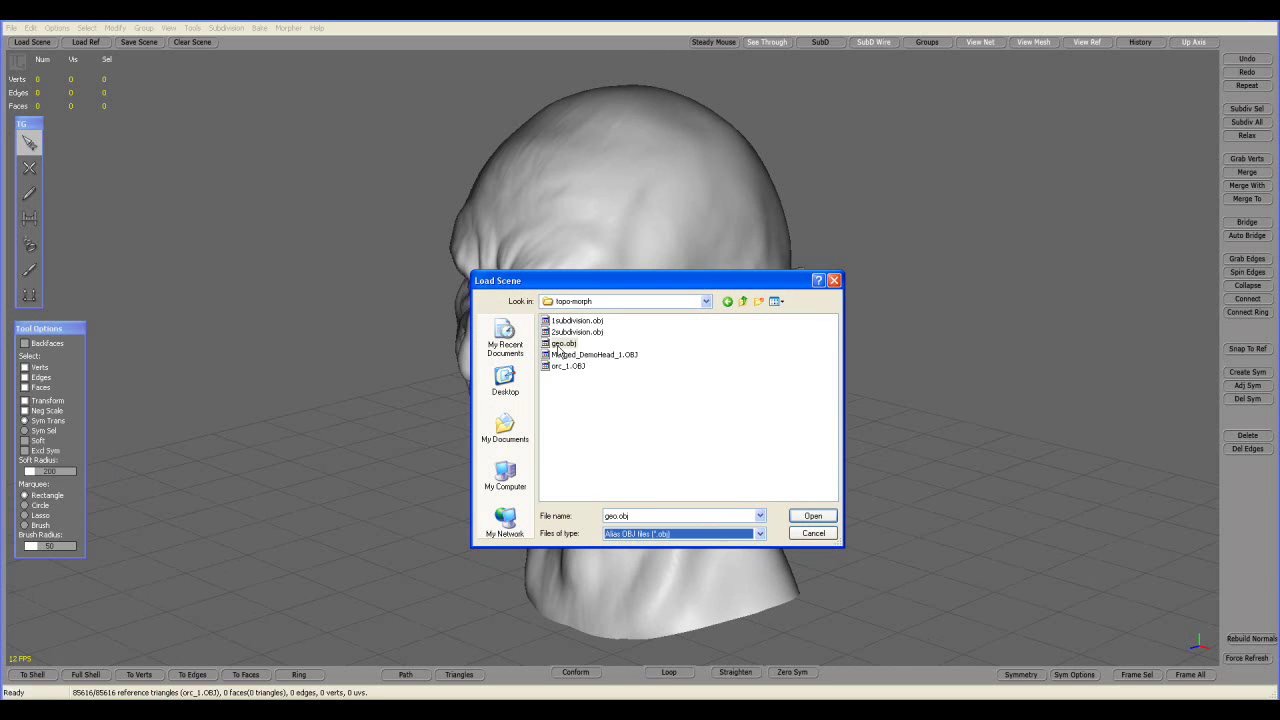
{"action": "left_click", "coordinate": [803, 517]}
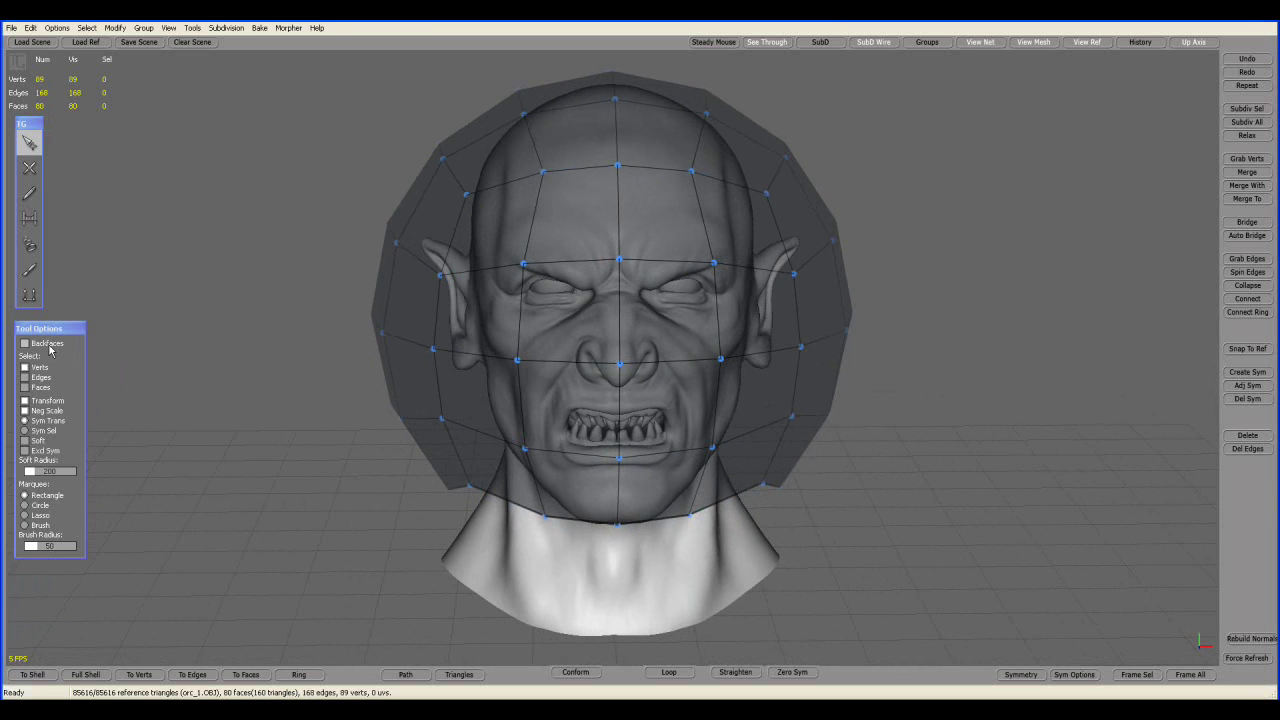
- Select all vertices of the ball mesh, including backfaces, and relax them onto the orc head with an amount of 1.0
{"action": "left_click_drag", "start_coordinate": [272, 65], "coordinate": [987, 558]}
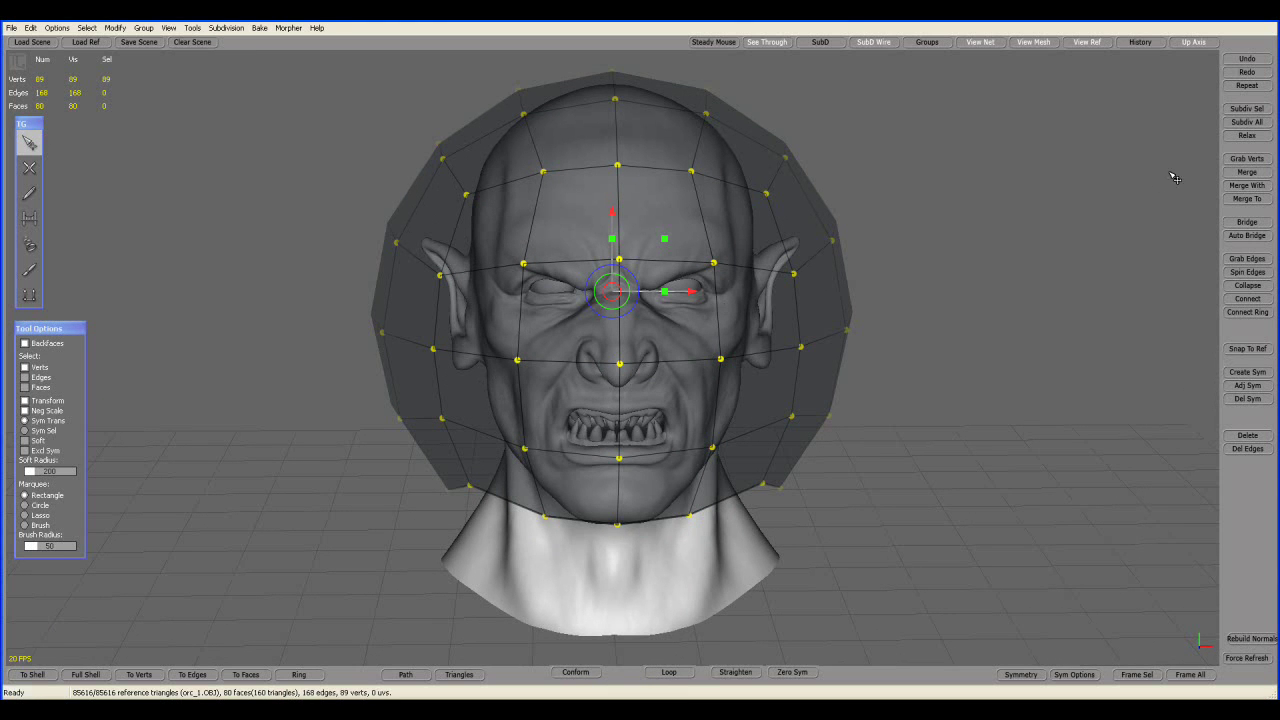
{"action": "left_click", "coordinate": [1247, 136]}
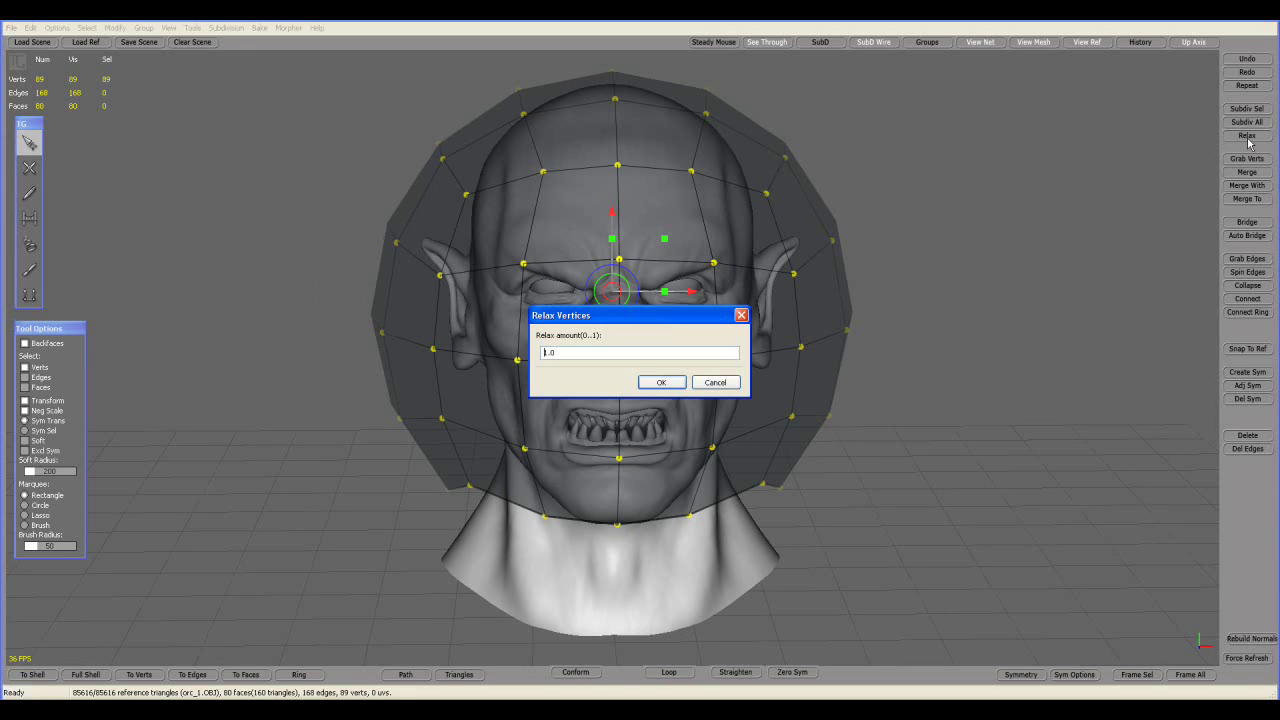
{"action": "left_click", "coordinate": [674, 384]}
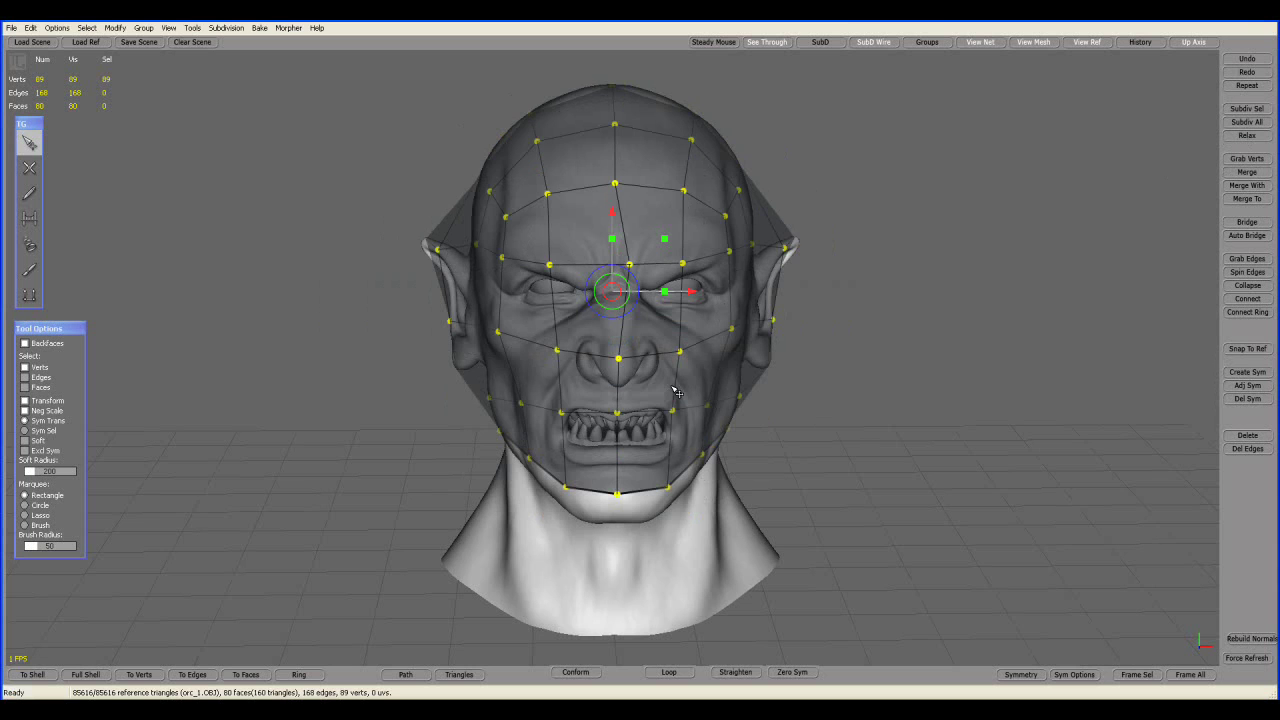
- Turn on symmetry and smooth the mesh over the face and around the ear and jaw with the Brush tool in Relax mode
{"action": "left_click", "coordinate": [32, 275]}
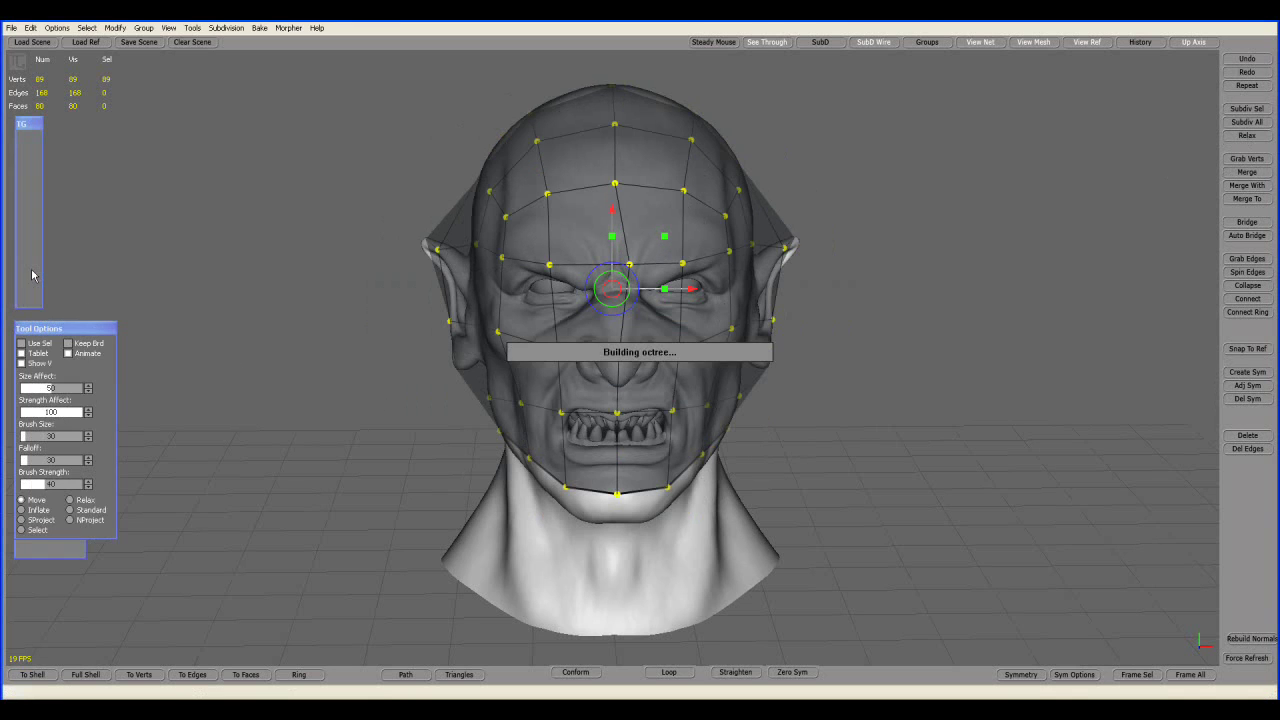
{"action": "left_click", "coordinate": [82, 501]}
{"action": "left_click", "coordinate": [1015, 676]}
{"action": "mouse_move", "coordinate": [570, 330]}
{"action": "left_mouse_down"}
{"action": "mouse_move", "coordinate": [642, 270]}
{"action": "mouse_move", "coordinate": [640, 248]}
{"action": "mouse_move", "coordinate": [607, 318]}
{"action": "mouse_move", "coordinate": [689, 348]}
{"action": "mouse_move", "coordinate": [637, 310]}
{"action": "mouse_move", "coordinate": [632, 355]}
{"action": "mouse_move", "coordinate": [664, 445]}
{"action": "mouse_move", "coordinate": [610, 455]}
{"action": "mouse_move", "coordinate": [637, 312]}
{"action": "mouse_move", "coordinate": [615, 150]}
{"action": "left_mouse_up"}
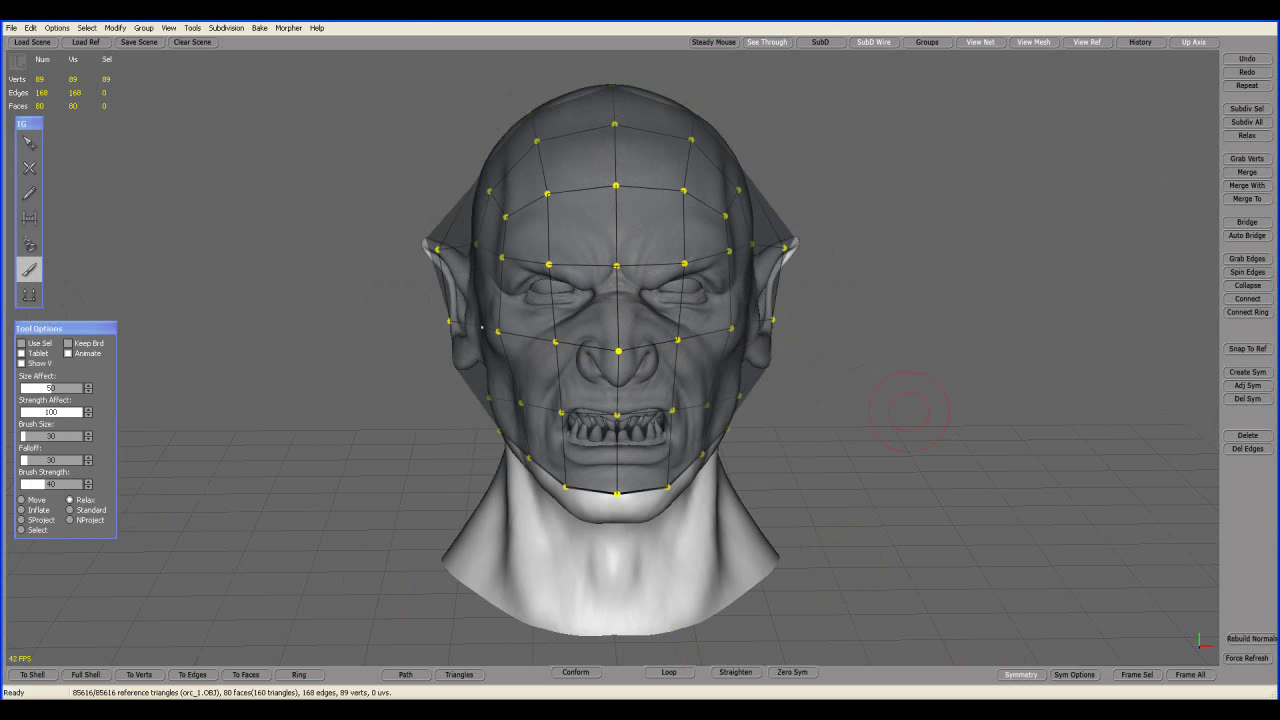
{"action": "middle_click_drag", "start_coordinate": [908, 410], "coordinate": [700, 395]}
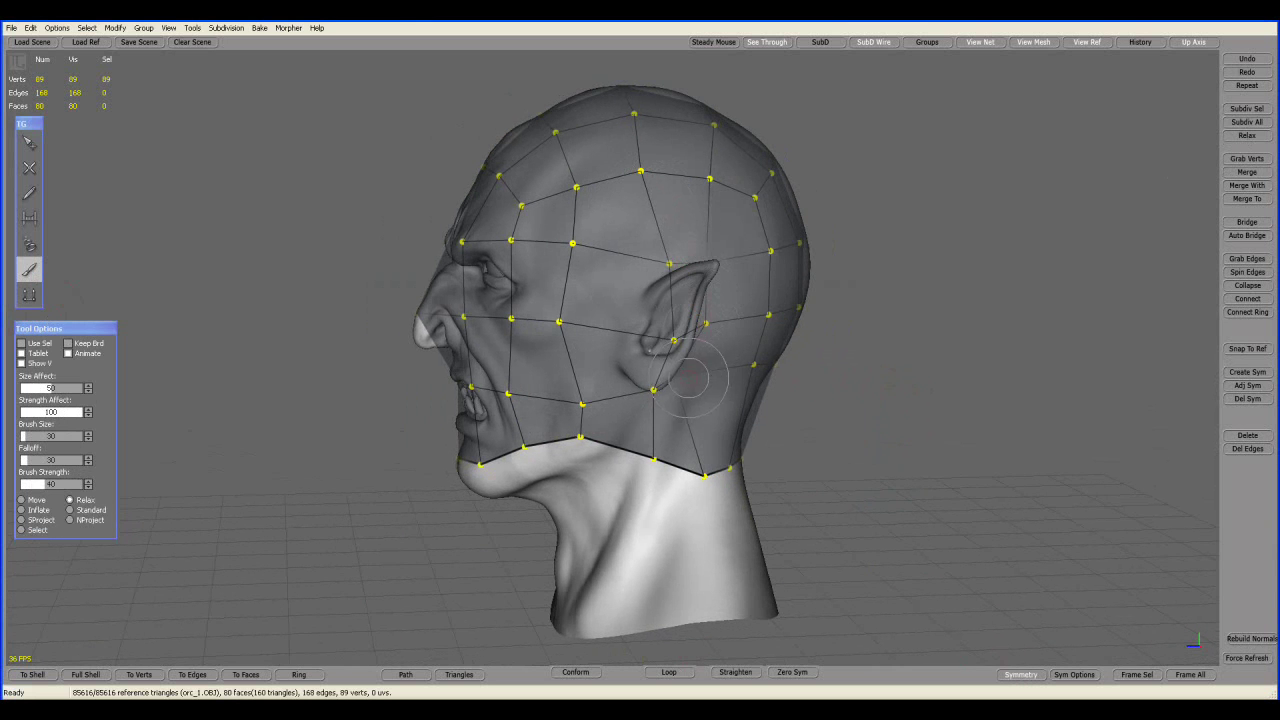
{"action": "mouse_move", "coordinate": [688, 378]}
{"action": "left_mouse_down"}
{"action": "mouse_move", "coordinate": [702, 350]}
{"action": "mouse_move", "coordinate": [720, 385]}
{"action": "mouse_move", "coordinate": [604, 413]}
{"action": "mouse_move", "coordinate": [615, 428]}
{"action": "left_mouse_up"}
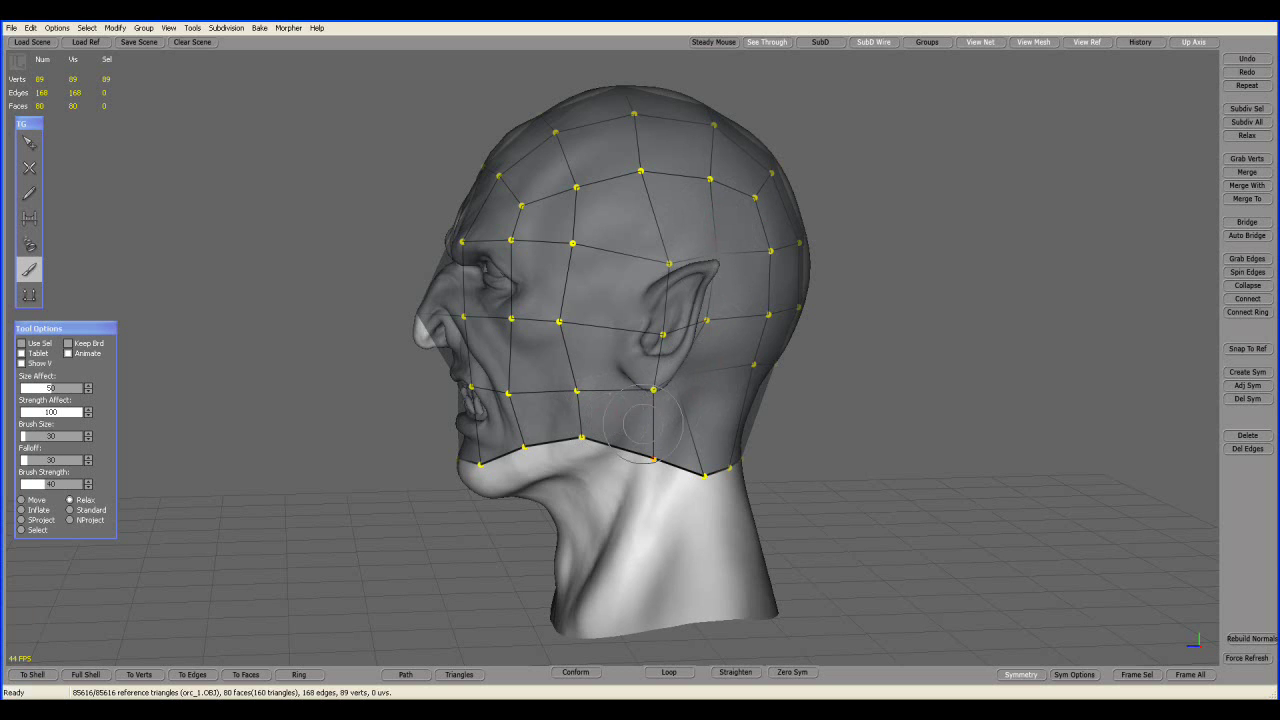
- Load the prepared scene 2-retopo.tgs with the orc head retopology and turn symmetry off
{"action": "left_click", "coordinate": [30, 143]}
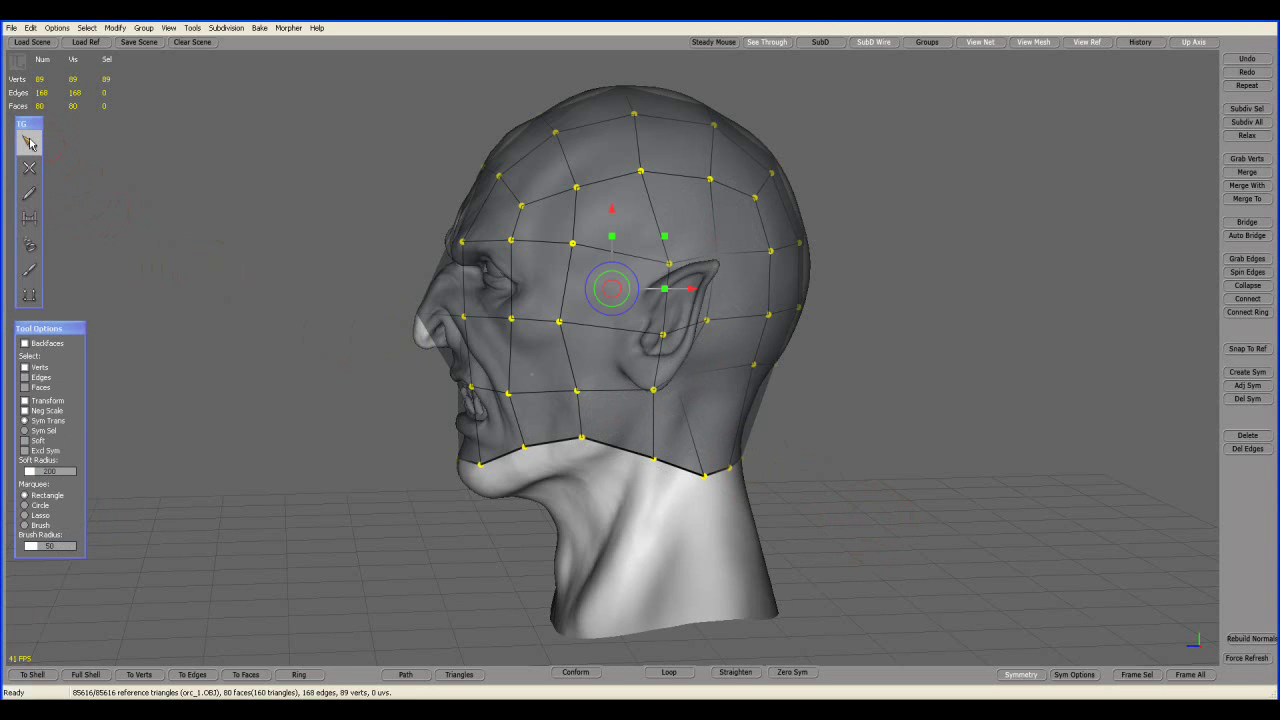
{"action": "left_click", "coordinate": [36, 43]}
{"action": "left_click", "coordinate": [574, 332]}
{"action": "left_click", "coordinate": [808, 516]}
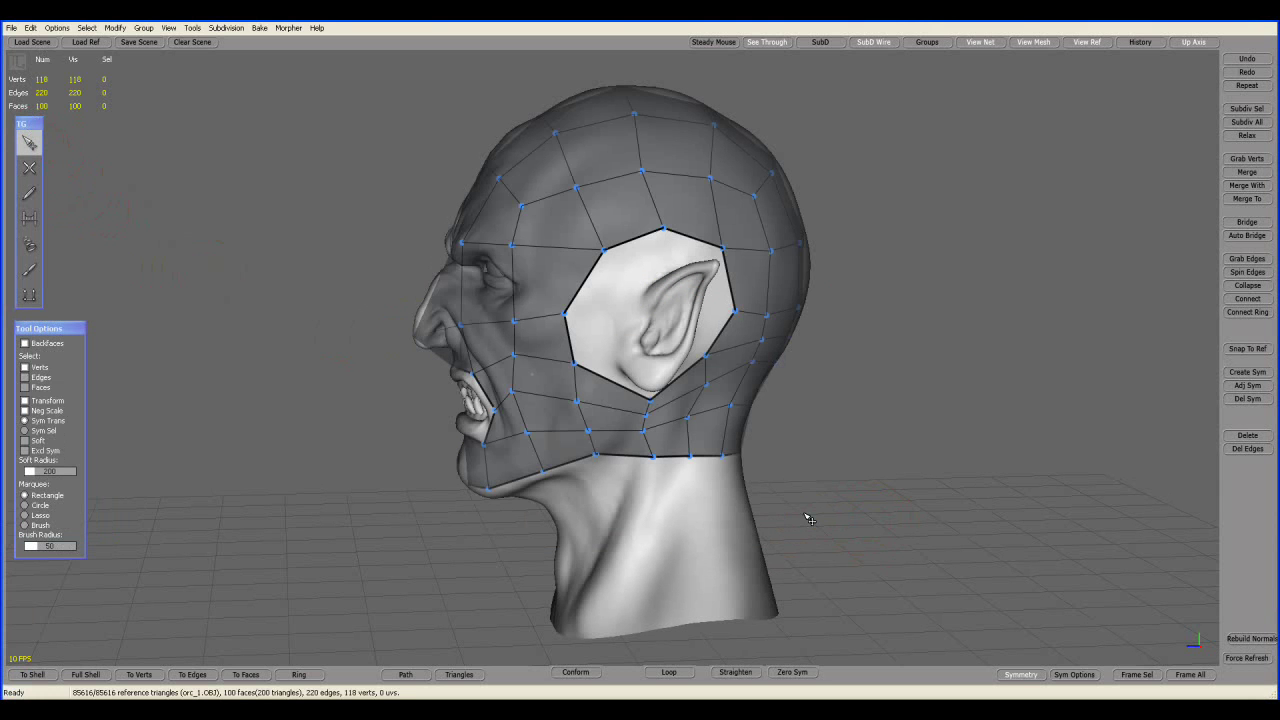
{"action": "left_click", "coordinate": [1022, 675]}
{"action": "left_click_drag", "start_coordinate": [283, 468], "coordinate": [536, 474], "text": "alt"}
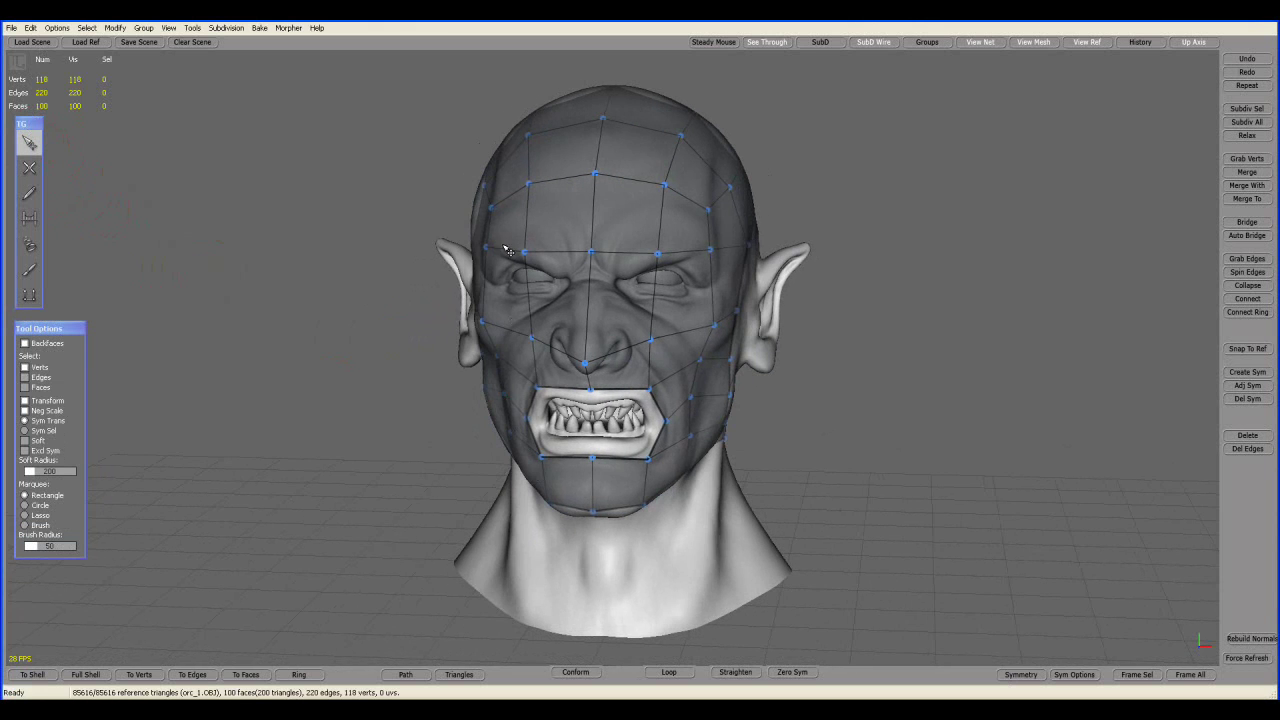
- Set the subdivision preferences to 5 levels with ZTL compatibility
{"action": "left_click", "coordinate": [232, 28]}
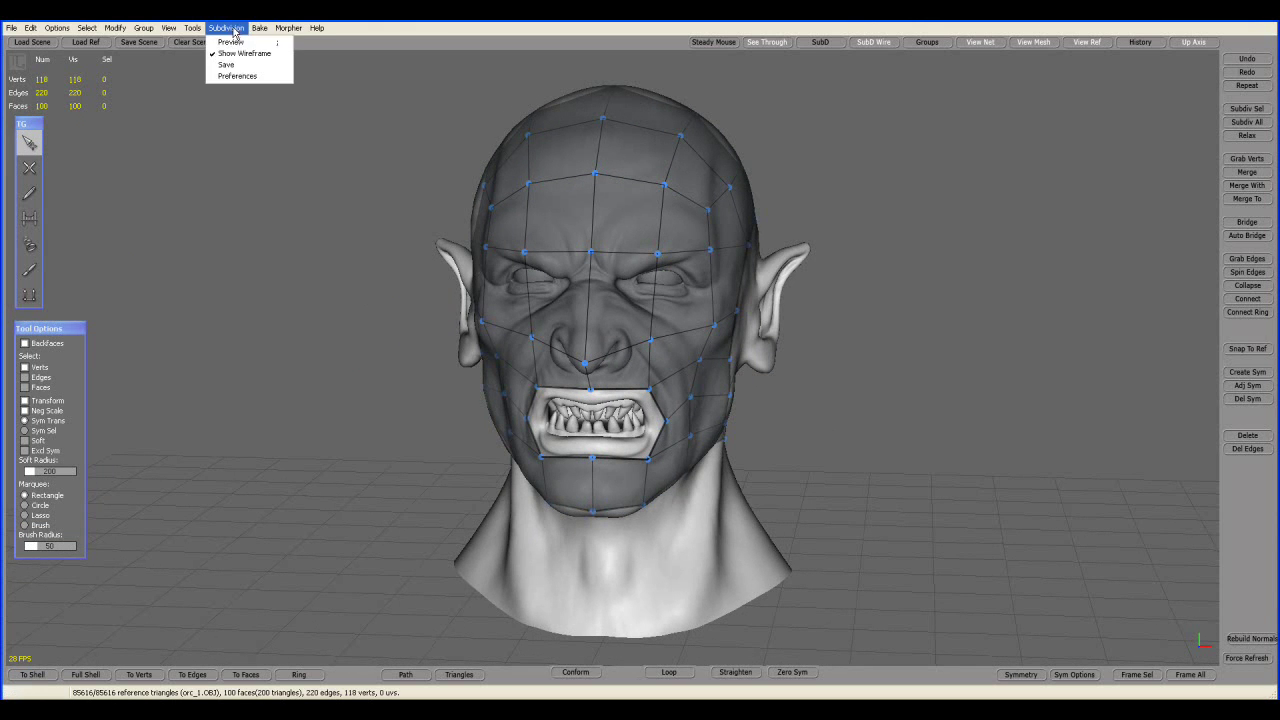
{"action": "left_click", "coordinate": [237, 77]}
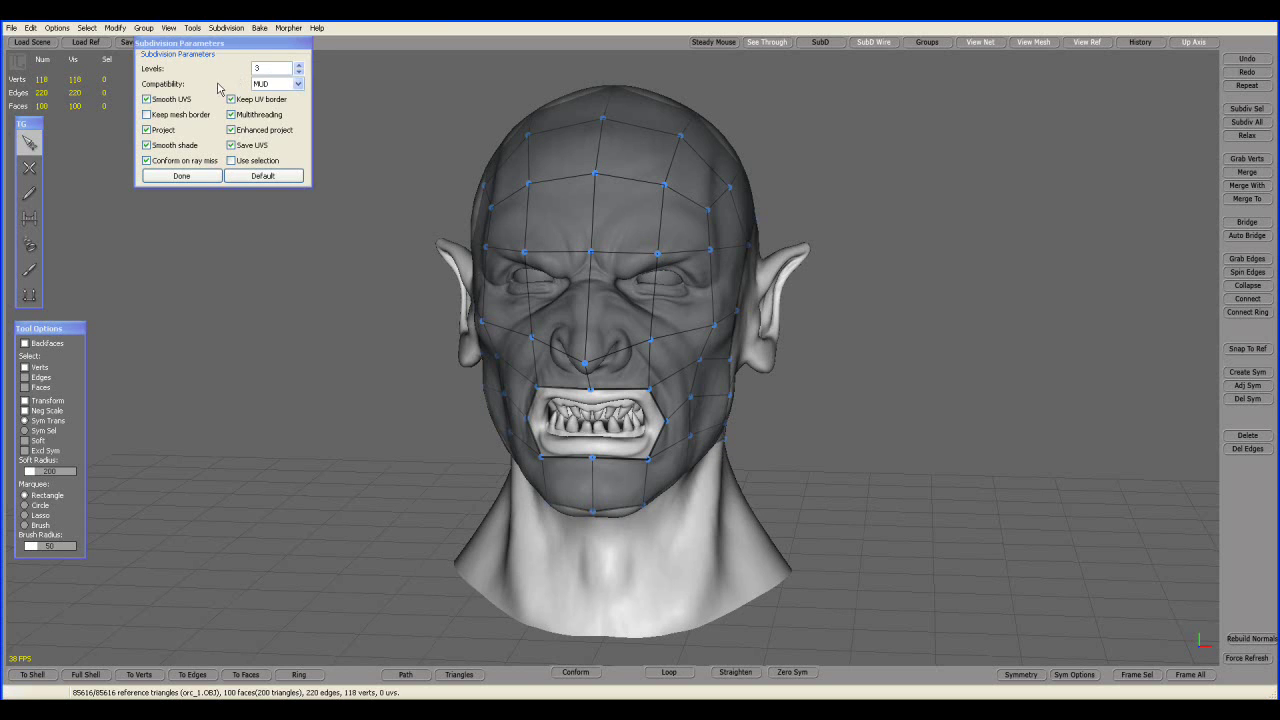
{"action": "left_click", "coordinate": [301, 69]}
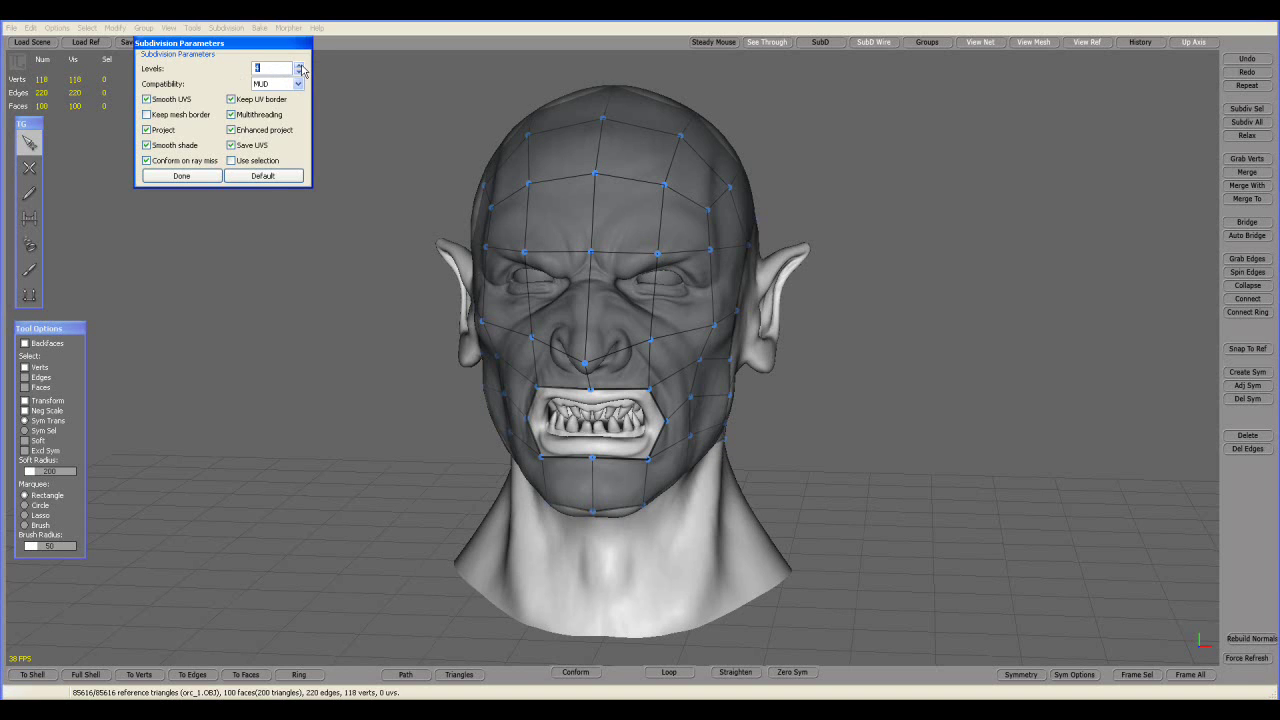
{"action": "left_click", "coordinate": [299, 85]}
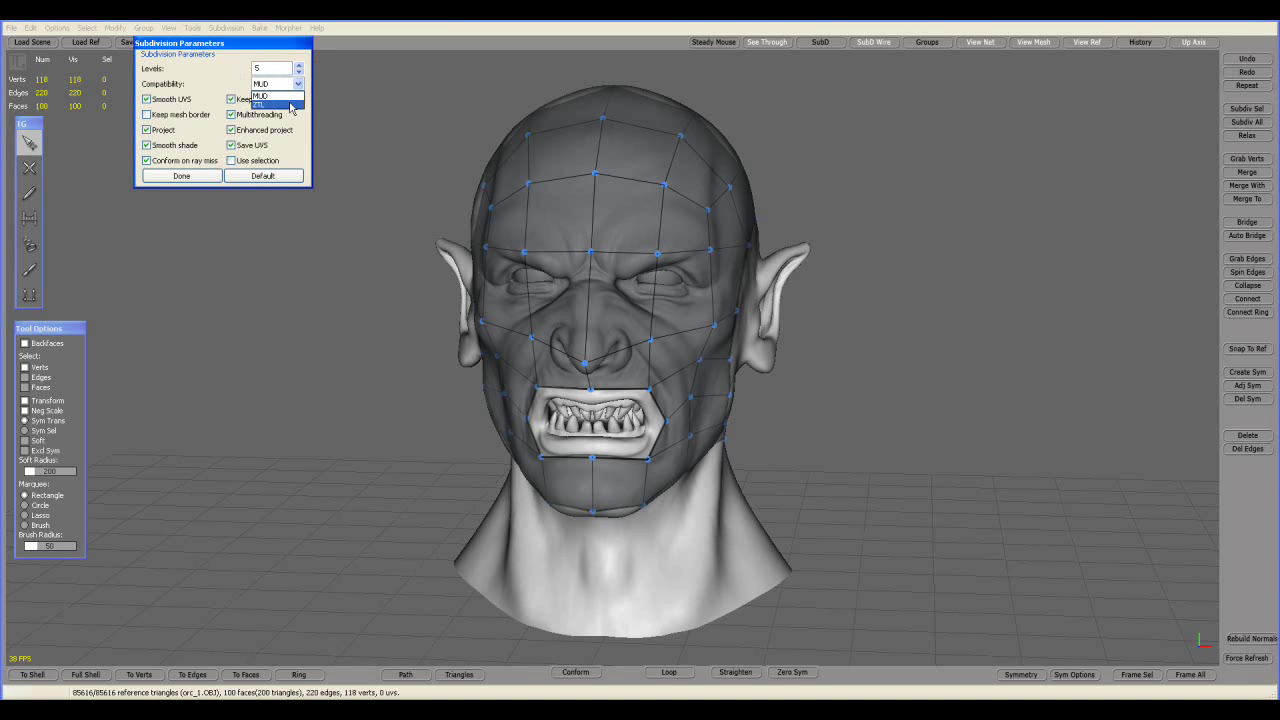
{"action": "left_click", "coordinate": [270, 104]}
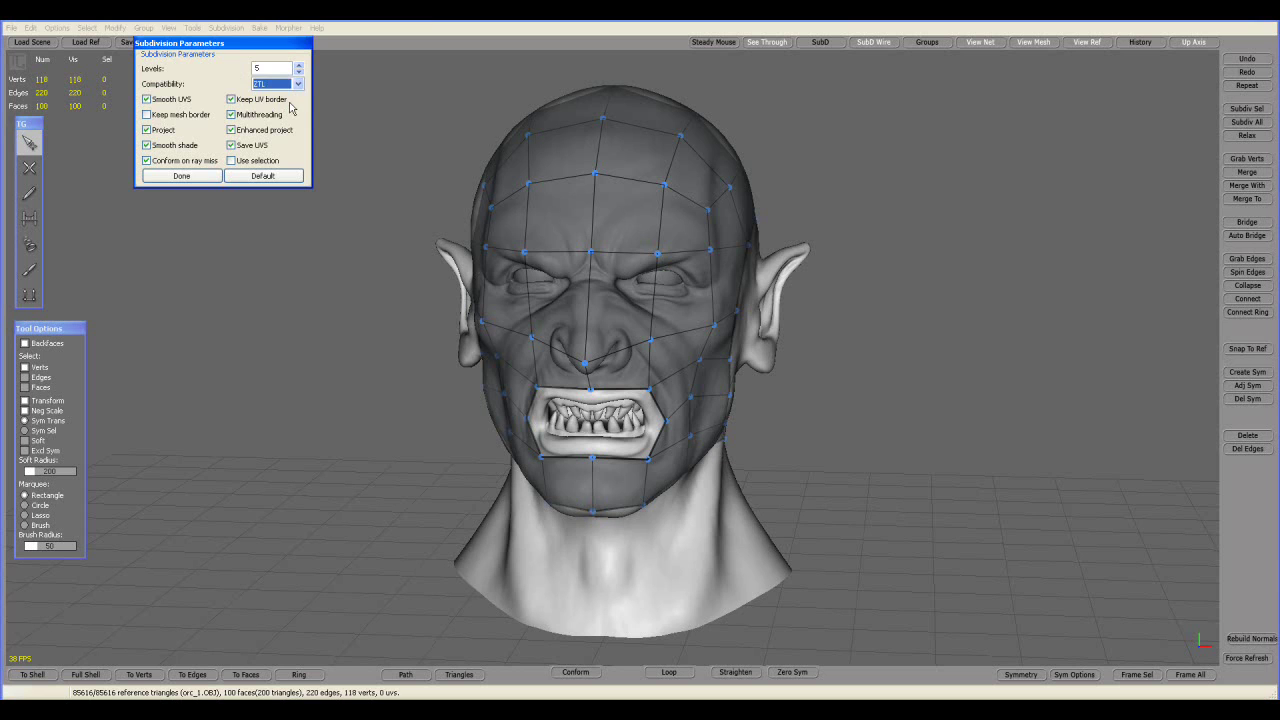
{"action": "left_click", "coordinate": [204, 176]}
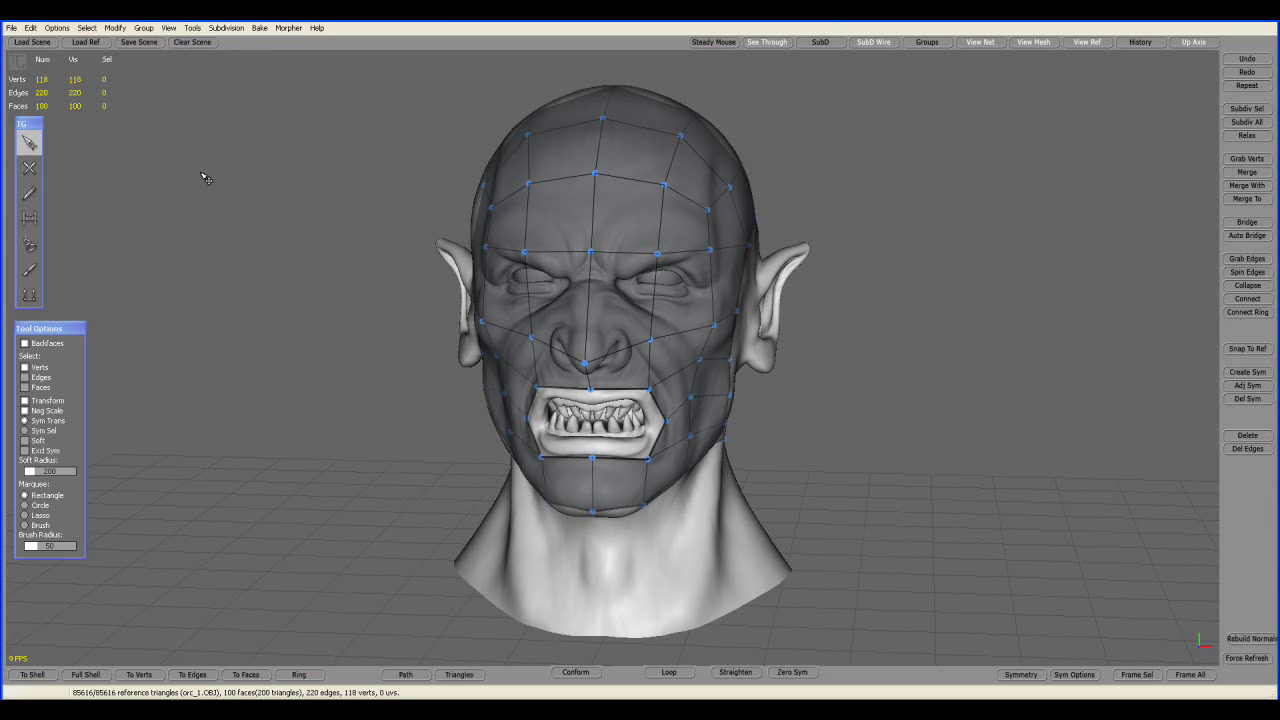
- Preview the subdivided orc head, hide its subdivision wireframe while inspecting it, and return to the low-poly mesh
{"action": "left_click", "coordinate": [818, 47]}
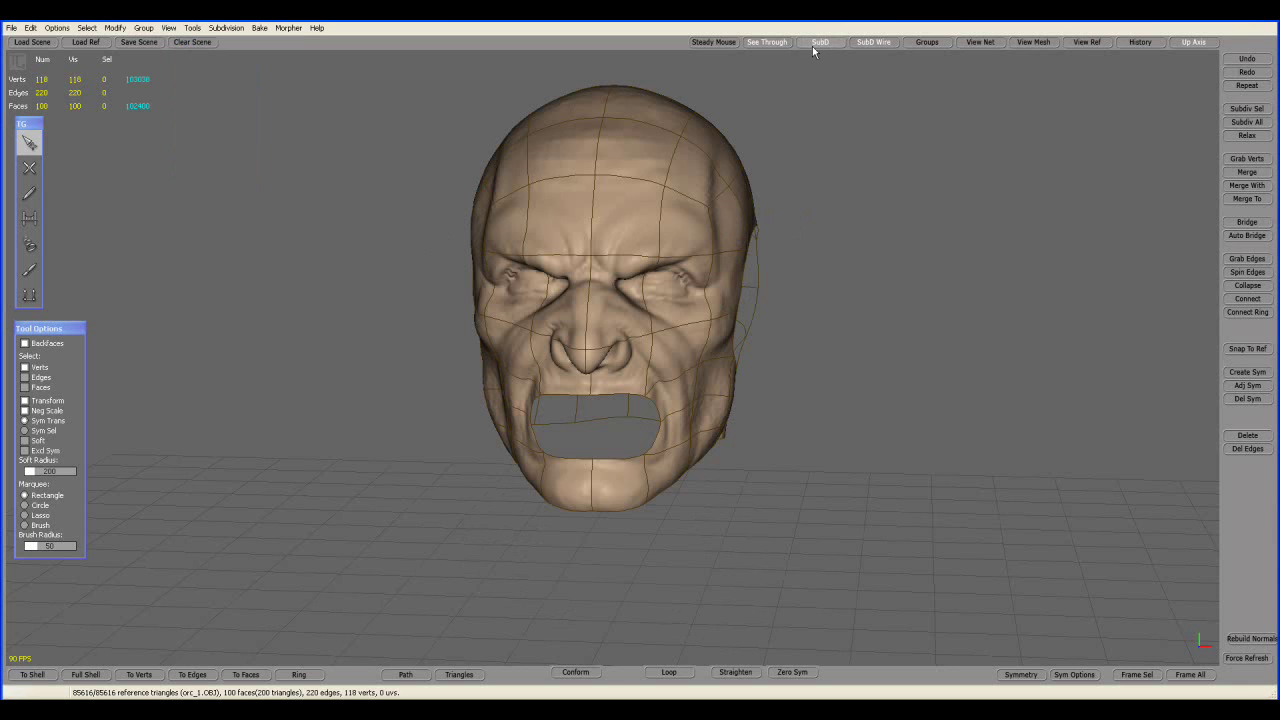
{"action": "middle_click_drag", "start_coordinate": [960, 230], "coordinate": [809, 279]}
{"action": "left_click", "coordinate": [870, 42]}
{"action": "middle_click_drag", "start_coordinate": [846, 189], "coordinate": [1048, 220]}
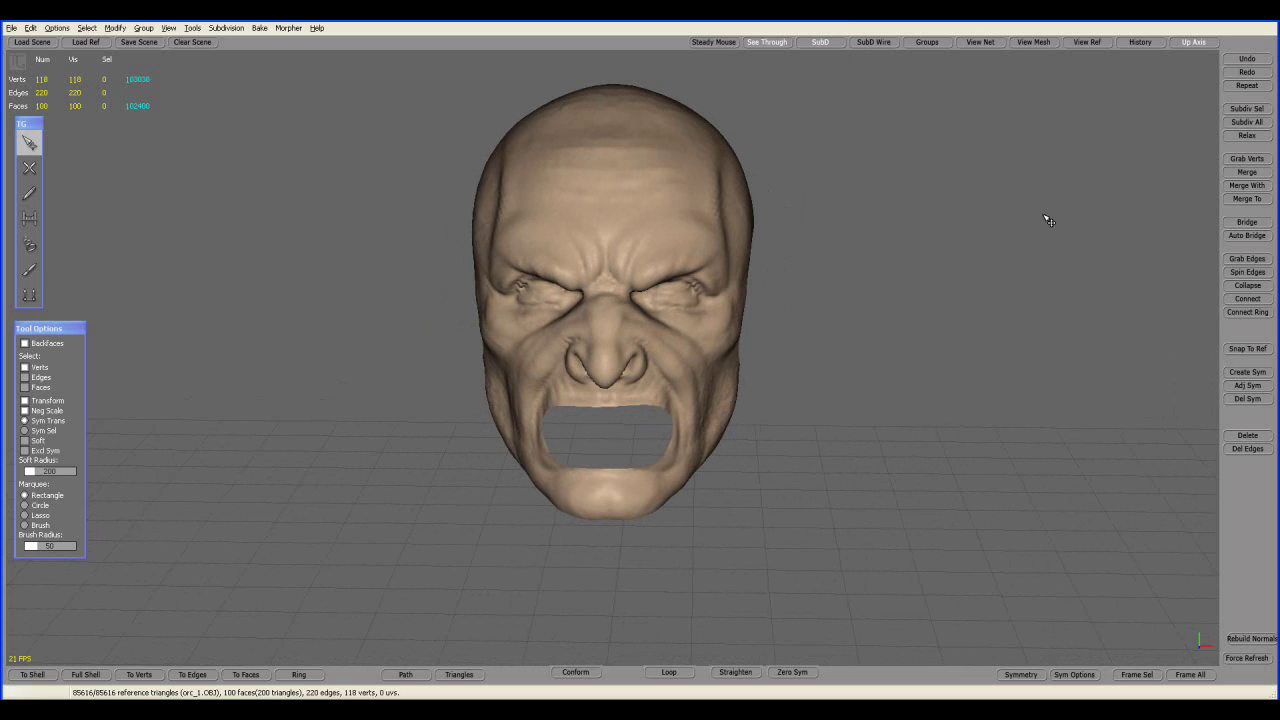
{"action": "left_click", "coordinate": [819, 43]}
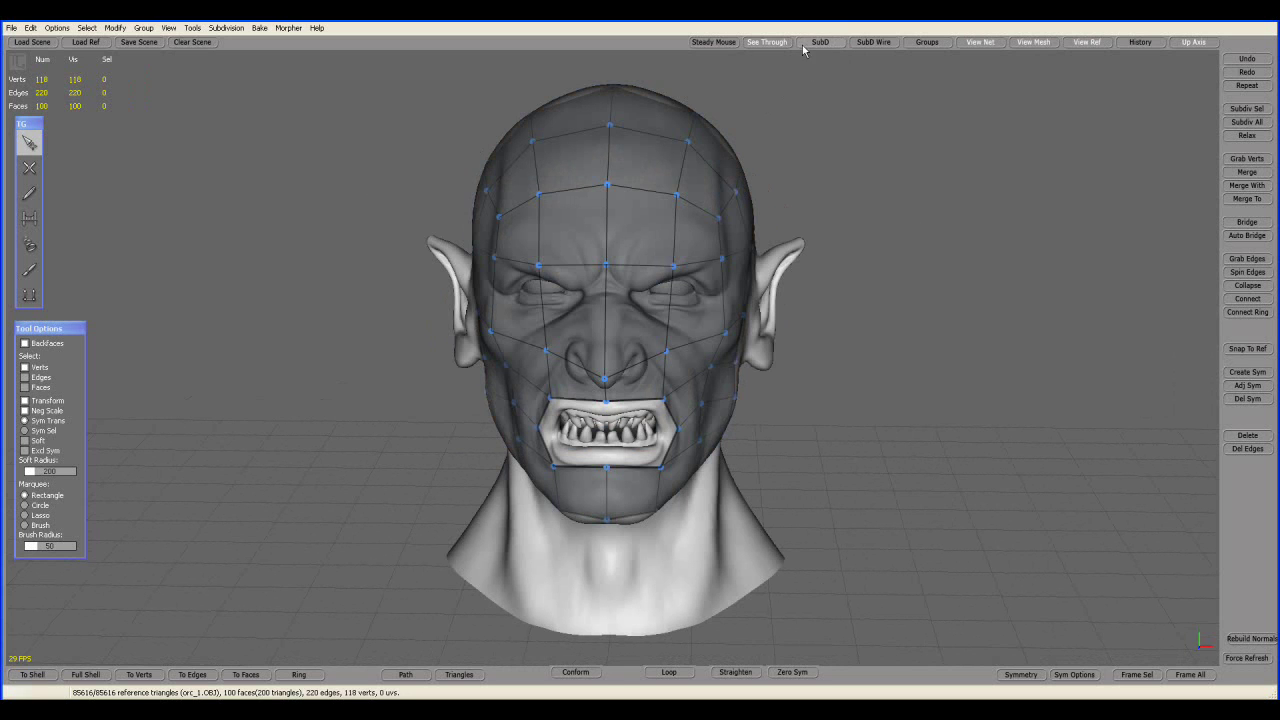
{"action": "left_click", "coordinate": [227, 28]}
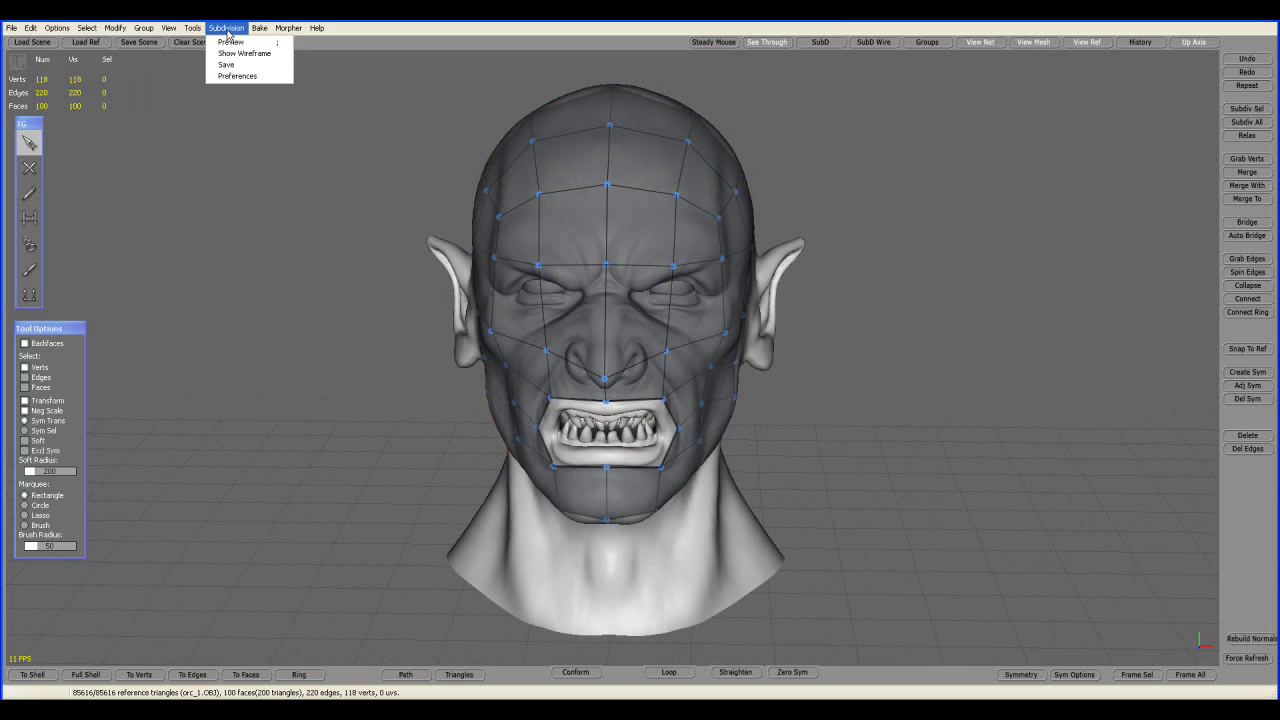
{"action": "left_click", "coordinate": [230, 66]}
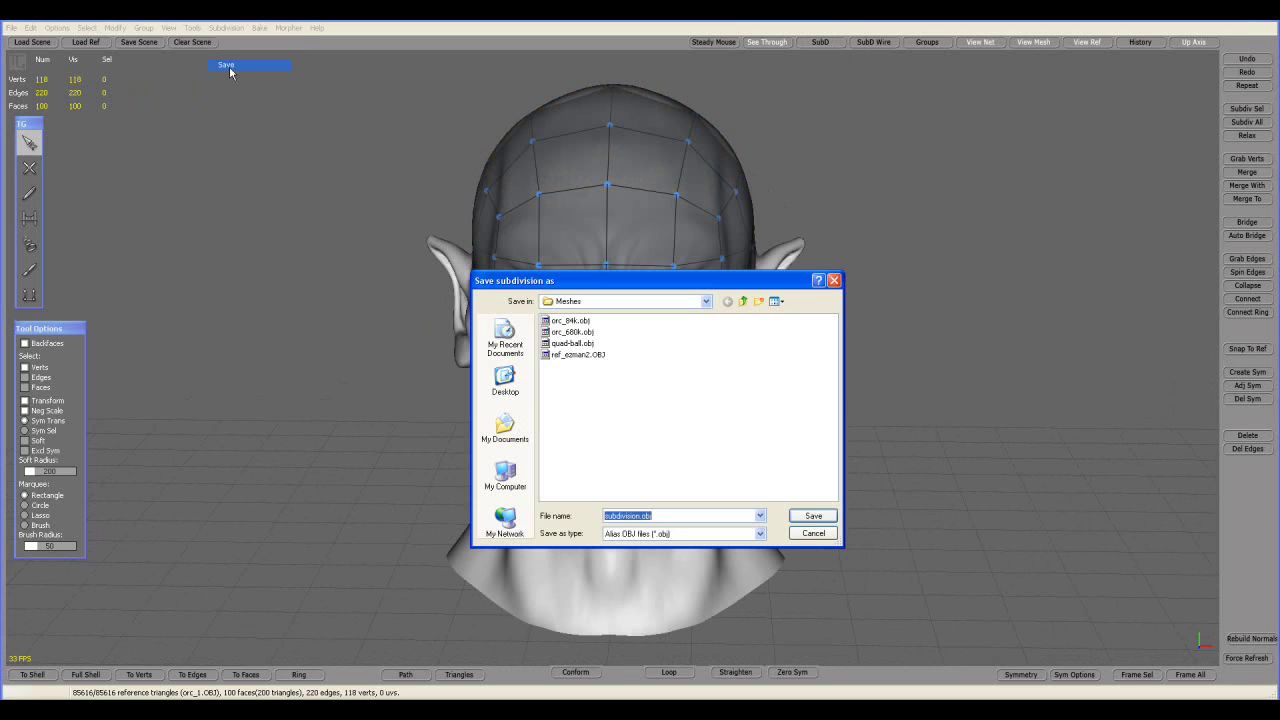
{"action": "left_click", "coordinate": [562, 301]}
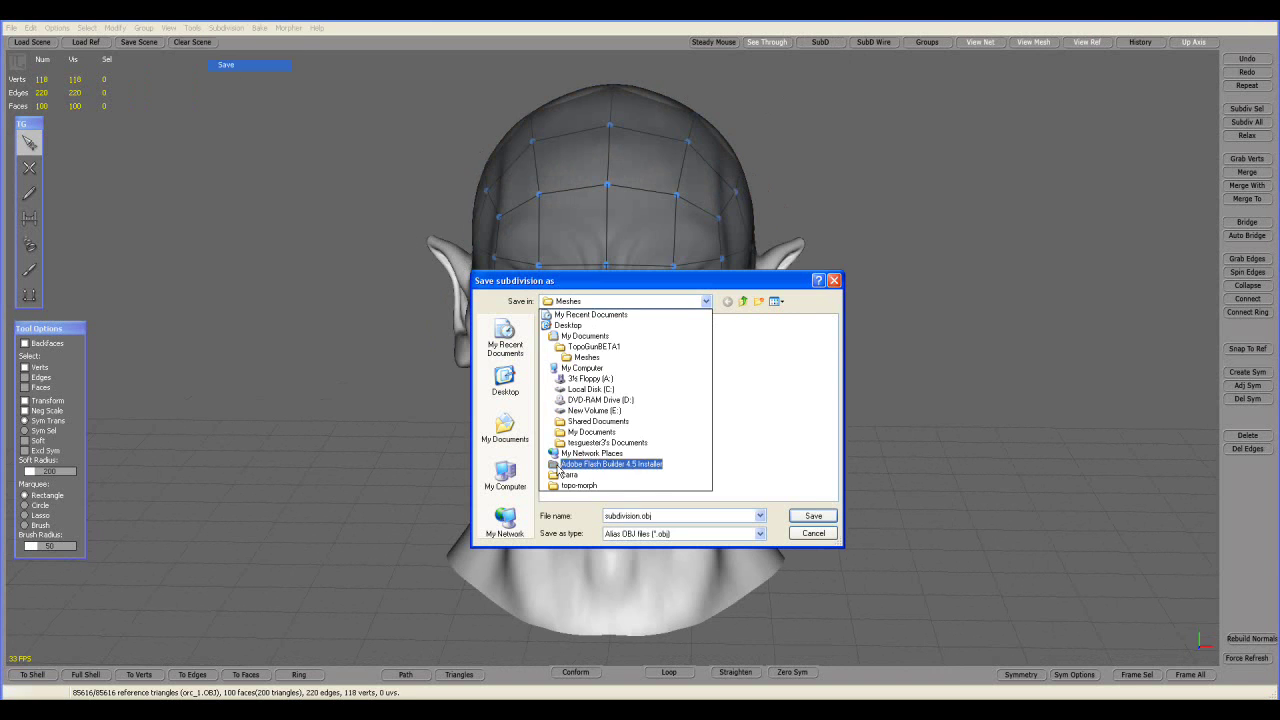
{"action": "left_click", "coordinate": [578, 486]}
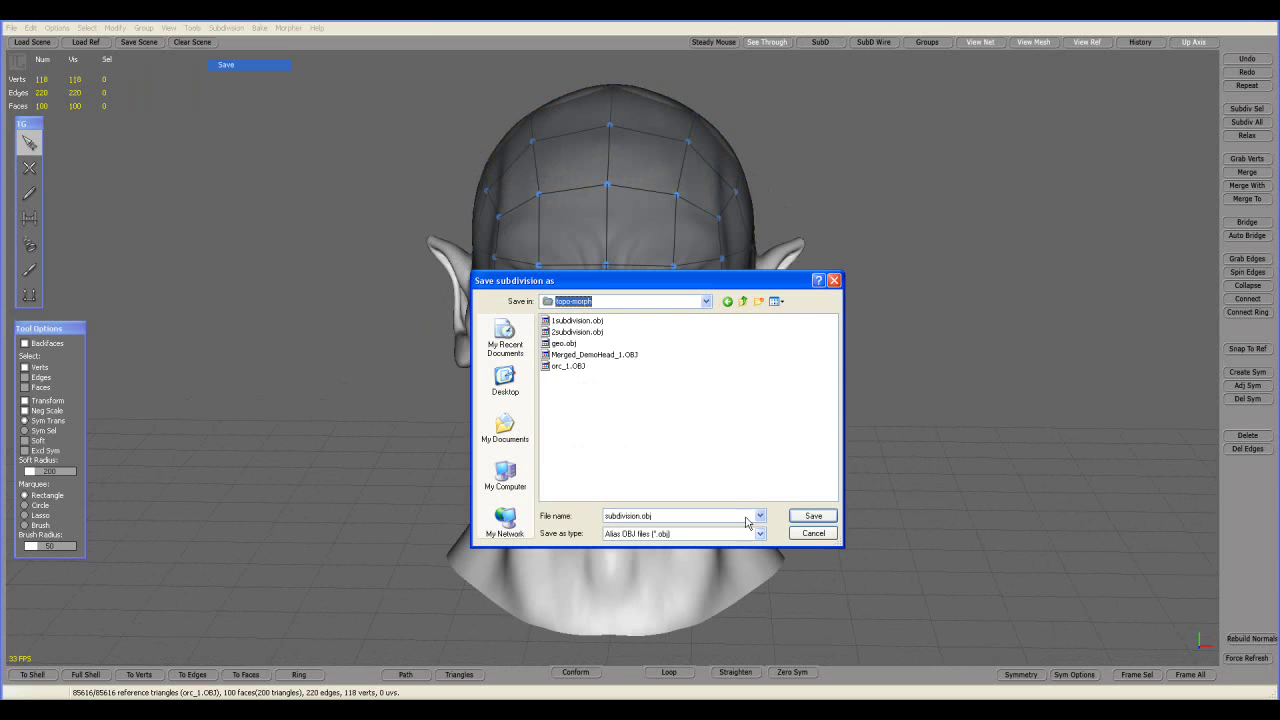
{"action": "left_click", "coordinate": [816, 536]}
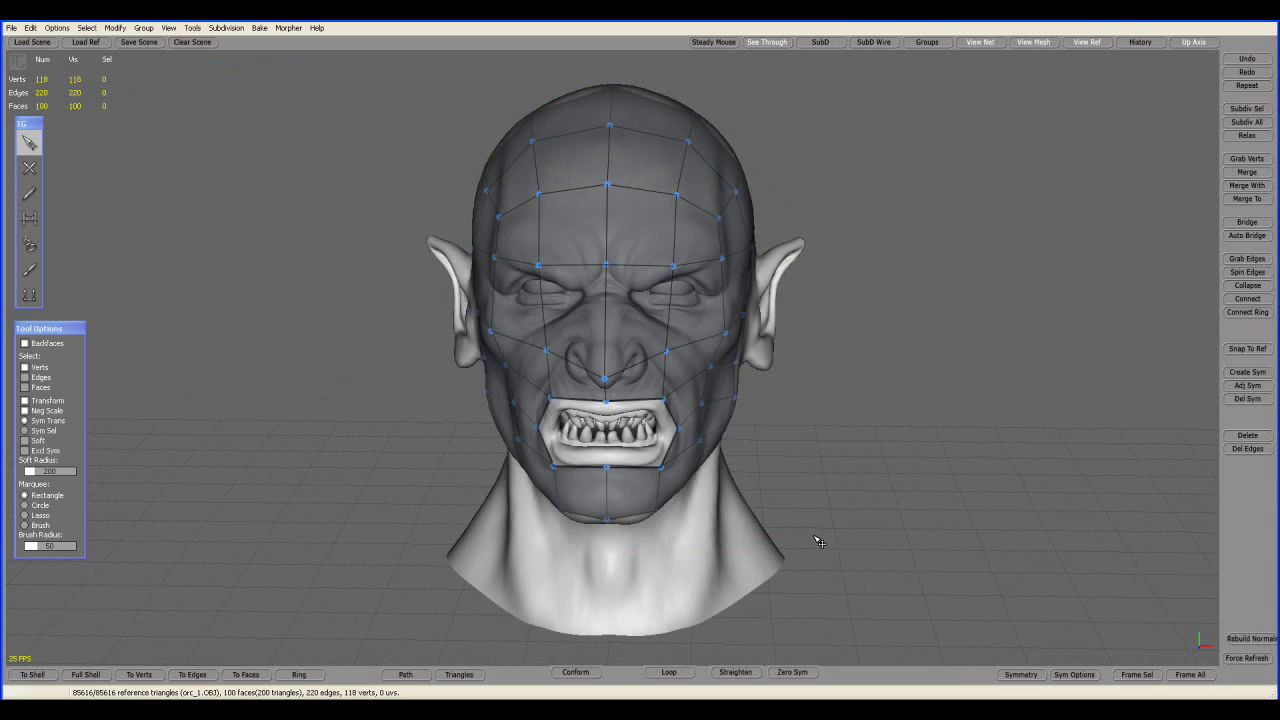
- Load Merged_DemoHead_1.OBJ from the topo-morph folder as the new high-resolution reference mesh
{"action": "right_click_drag", "start_coordinate": [816, 540], "coordinate": [713, 512]}
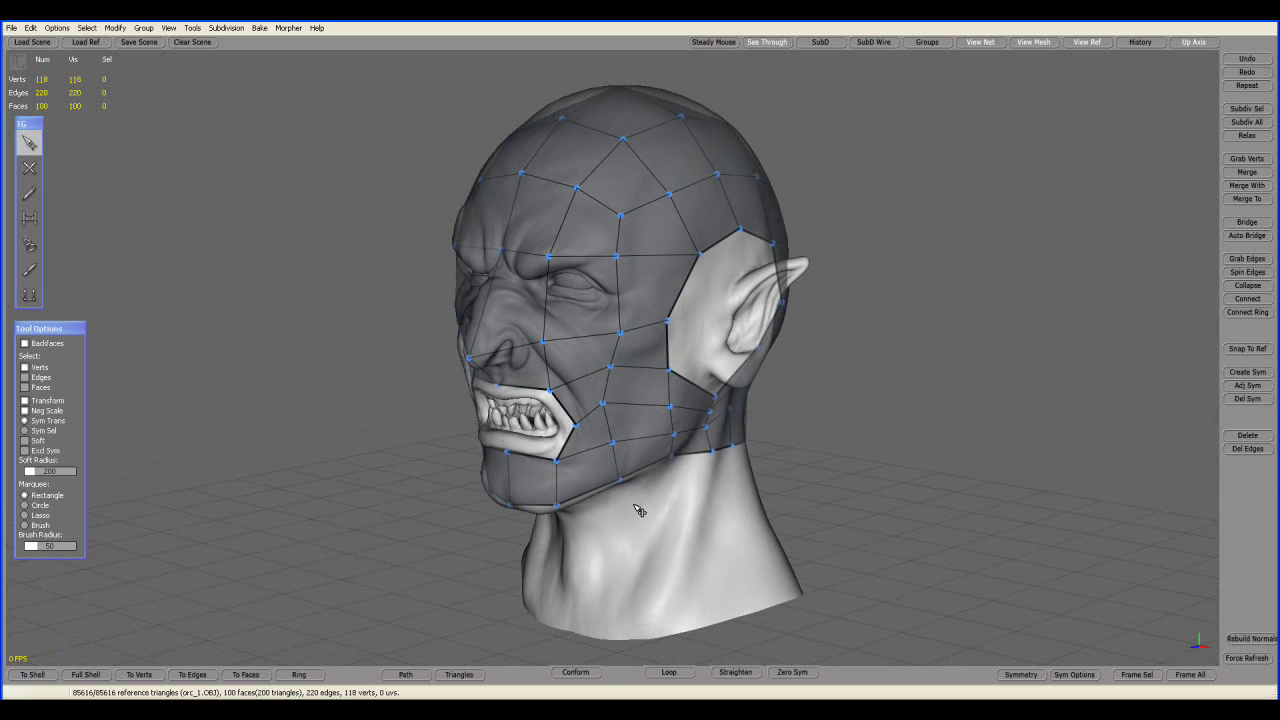
{"action": "left_click_drag", "start_coordinate": [558, 490], "coordinate": [583, 420], "text": "alt"}
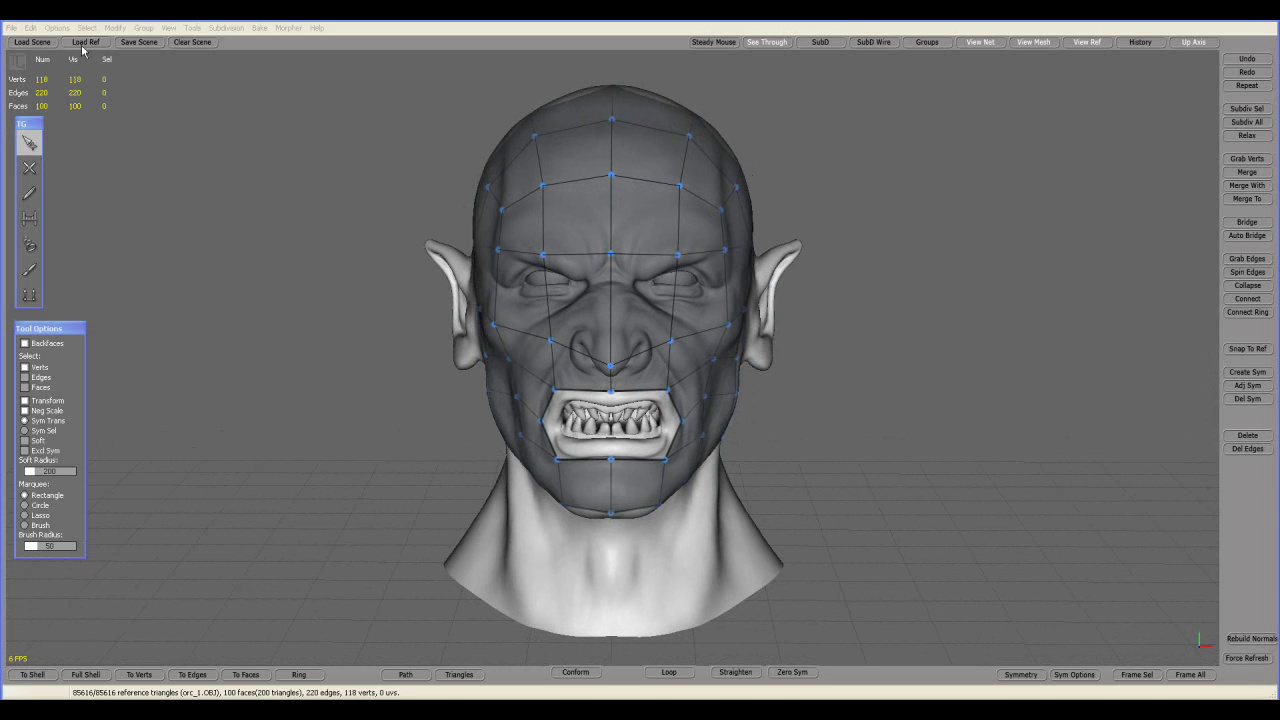
{"action": "left_click", "coordinate": [82, 43]}
{"action": "left_click", "coordinate": [570, 303]}
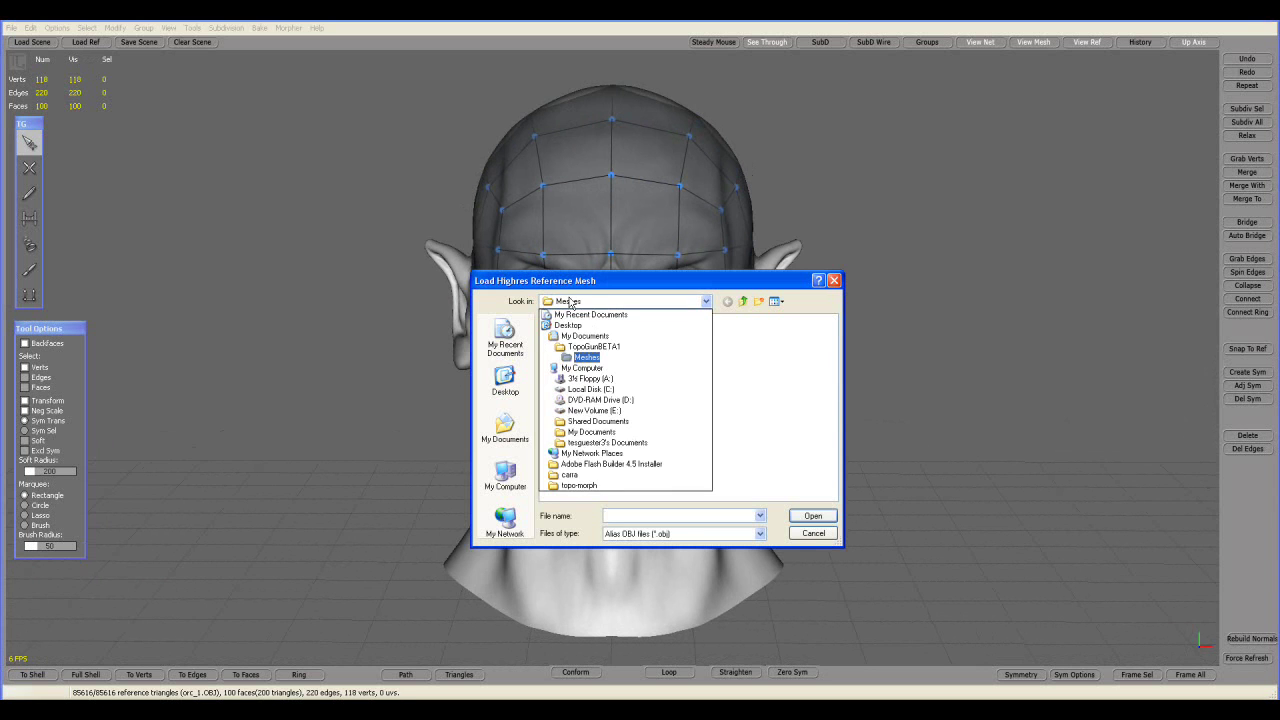
{"action": "left_click", "coordinate": [586, 488]}
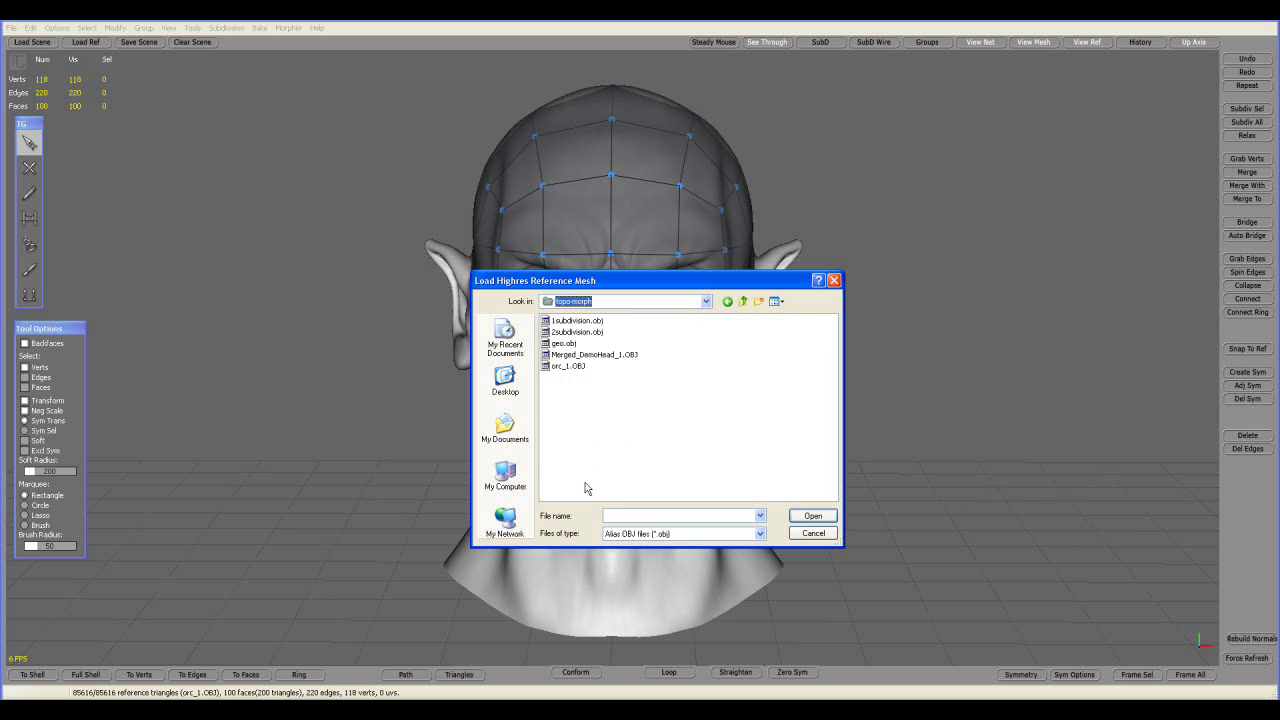
{"action": "left_click", "coordinate": [597, 355]}
{"action": "left_click", "coordinate": [810, 517]}
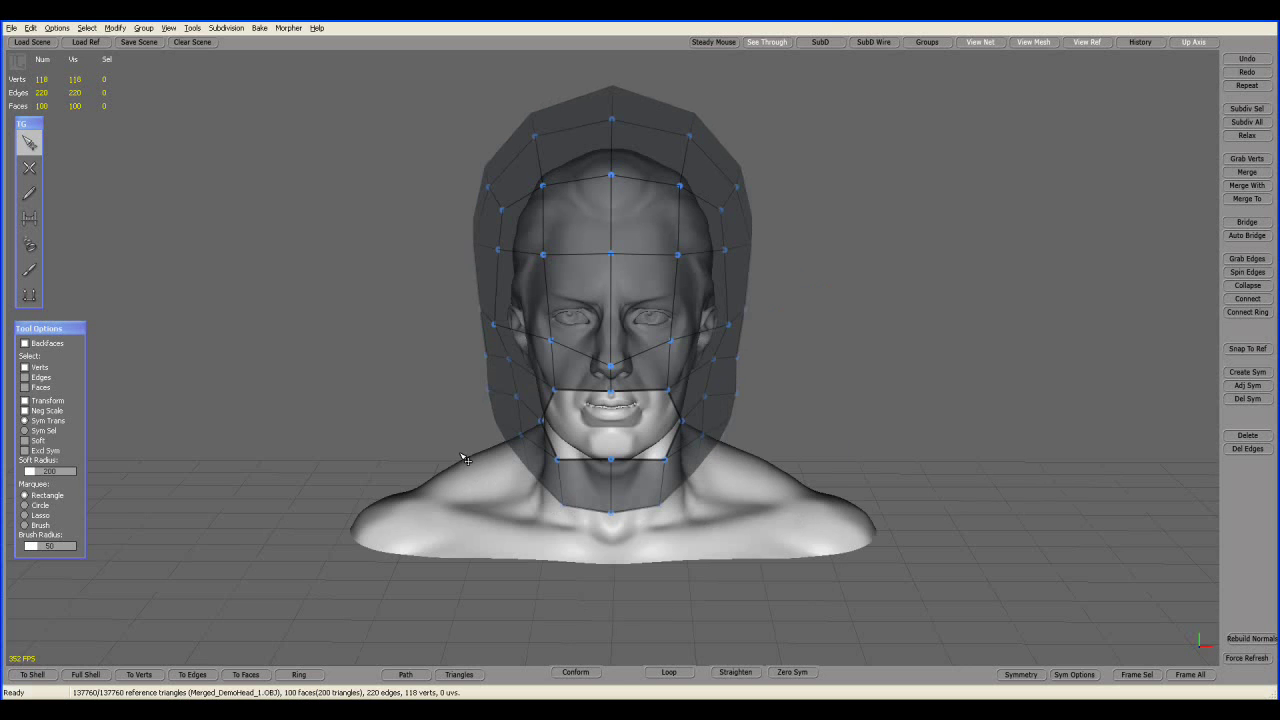
- Select all vertices of the orc retopology mesh and conform them onto the human head reference
{"action": "right_click_drag", "start_coordinate": [463, 449], "coordinate": [503, 444]}
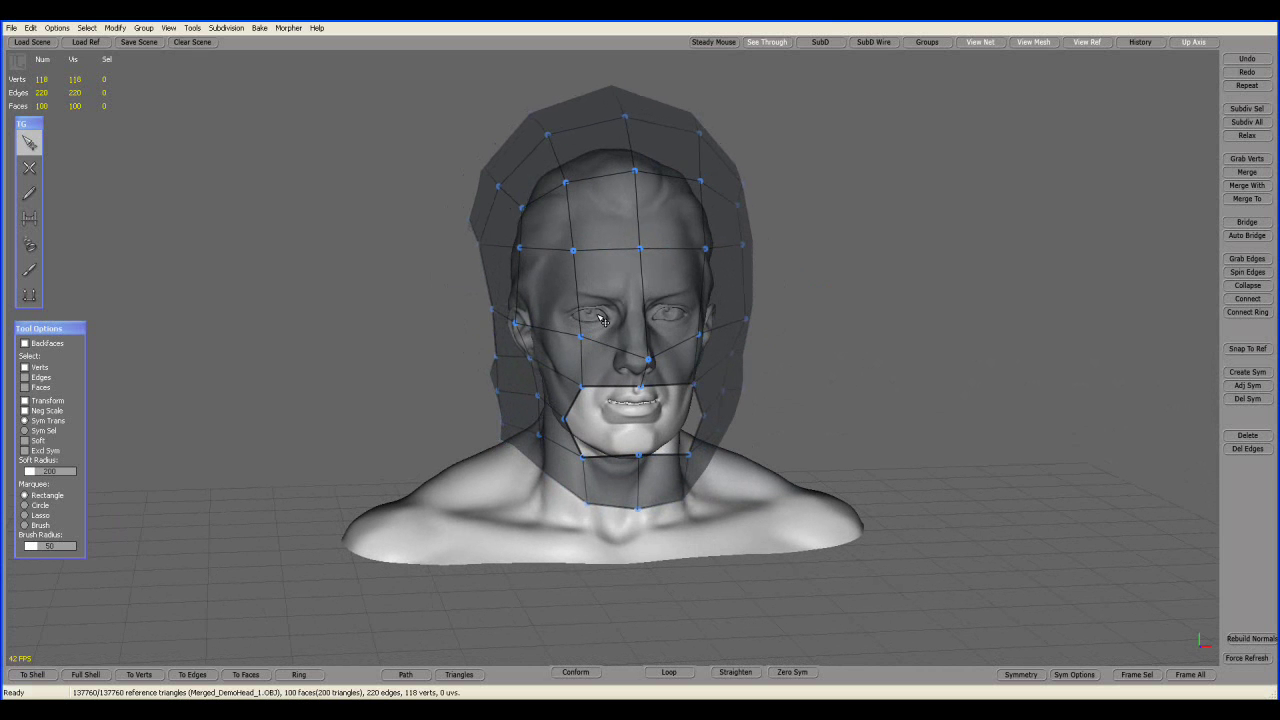
{"action": "right_click_drag", "start_coordinate": [410, 362], "coordinate": [374, 337]}
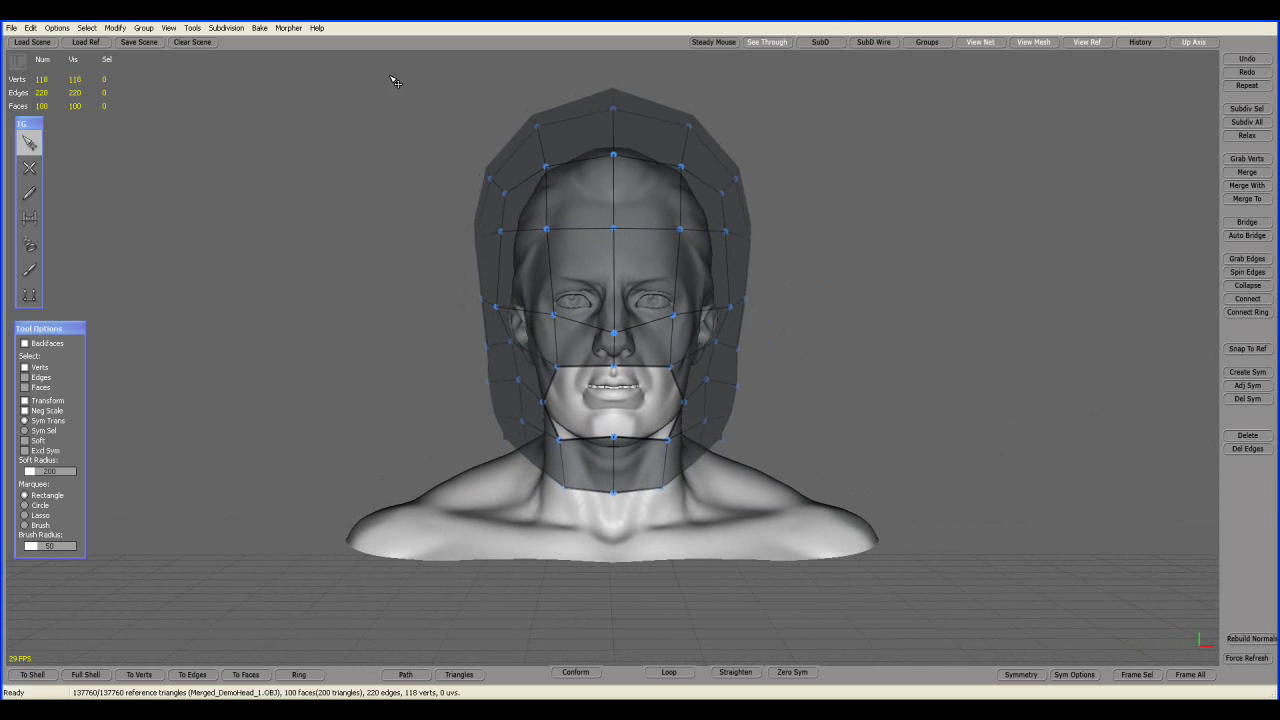
{"action": "left_click_drag", "start_coordinate": [391, 69], "coordinate": [898, 570]}
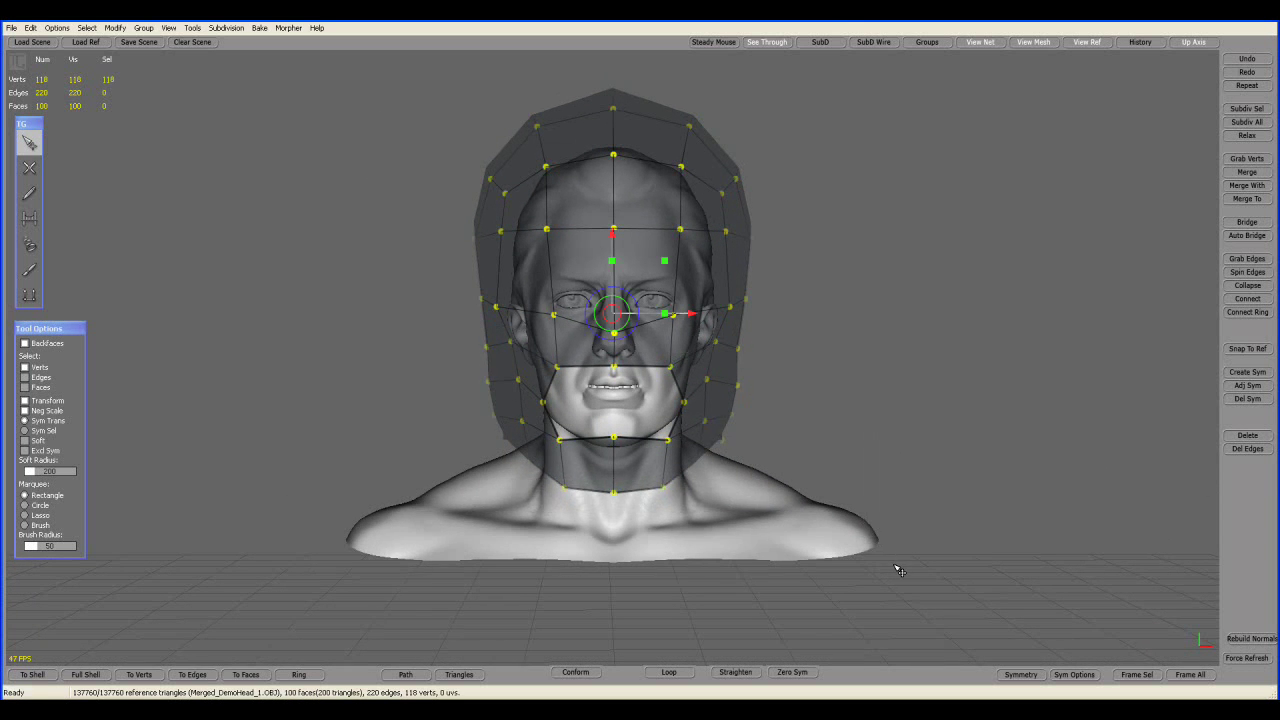
{"action": "left_click", "coordinate": [588, 679]}
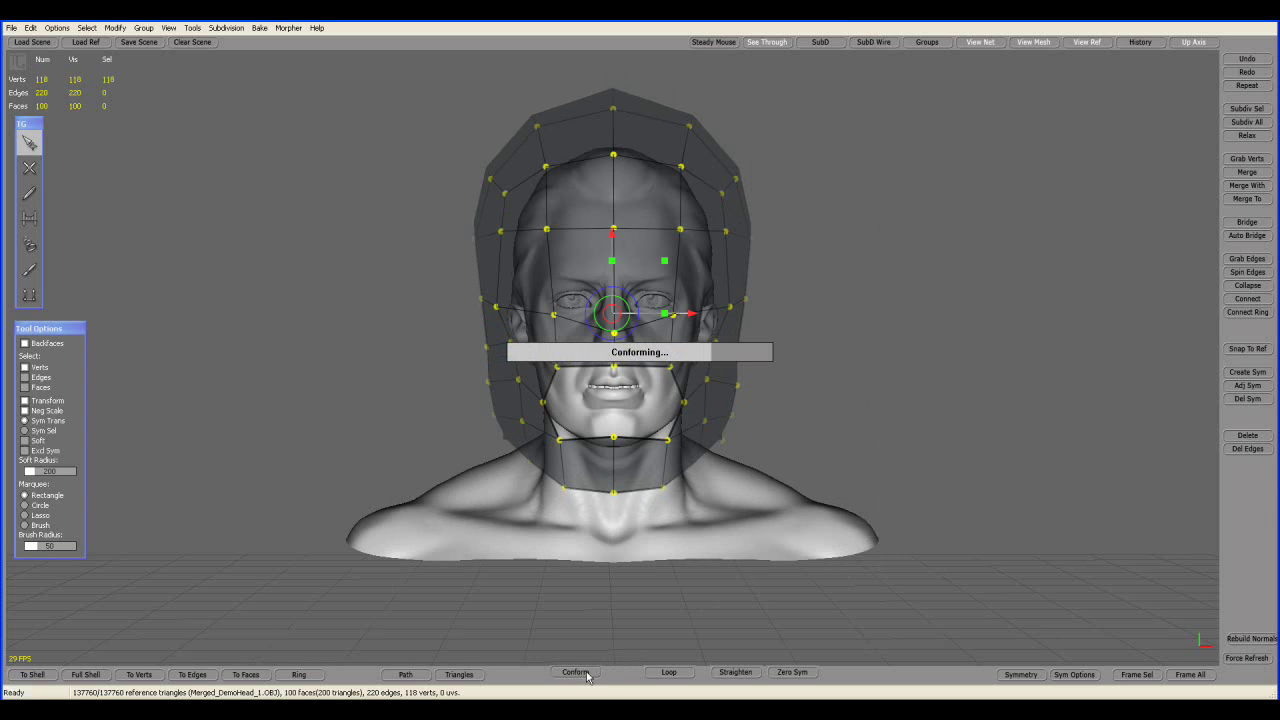
{"action": "right_click_drag", "start_coordinate": [571, 549], "coordinate": [778, 546]}
{"action": "right_click_drag", "start_coordinate": [693, 482], "coordinate": [490, 517]}
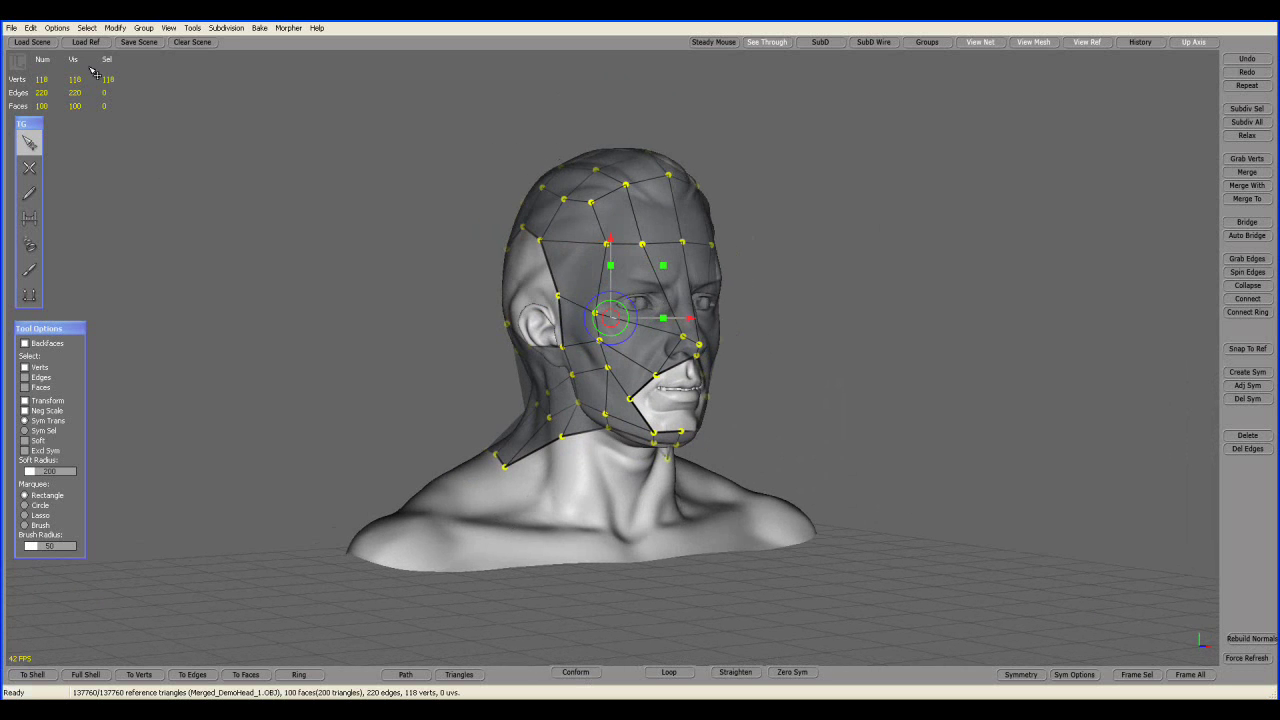
- Load the prepared scene 3-retopo.tgs with the mesh already fitted to the human head
{"action": "left_click", "coordinate": [34, 43]}
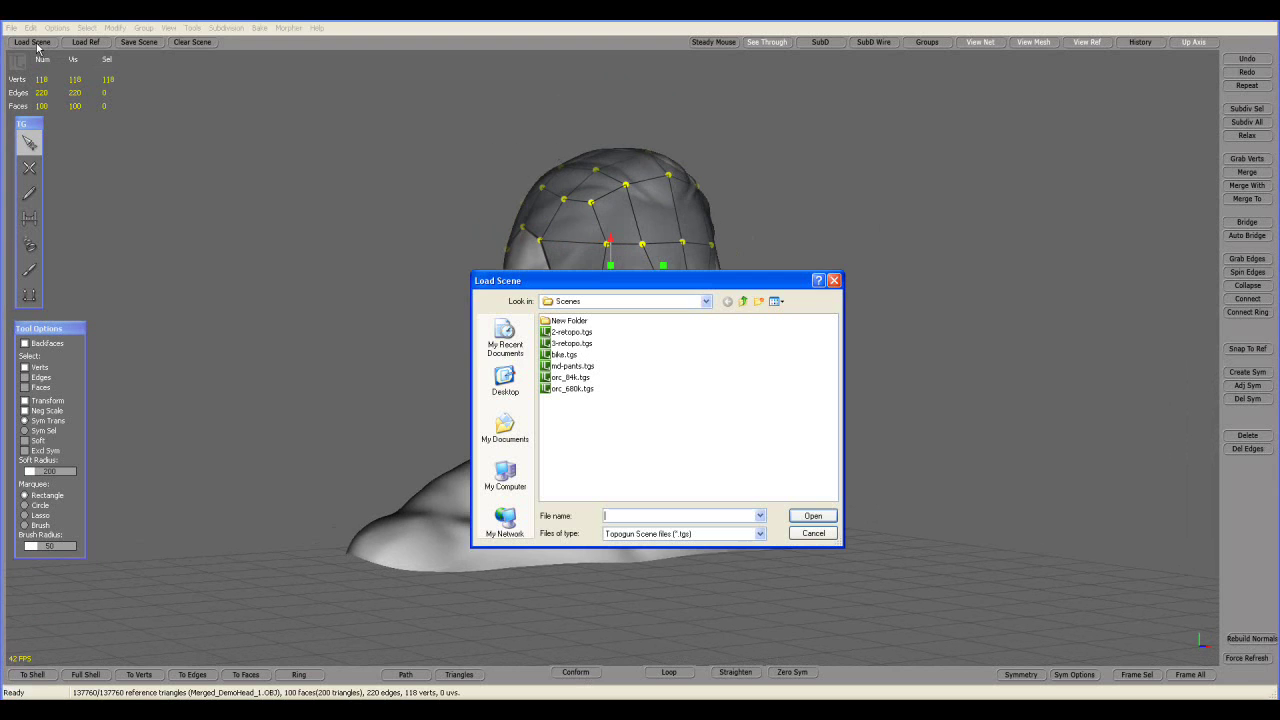
{"action": "left_click", "coordinate": [553, 345]}
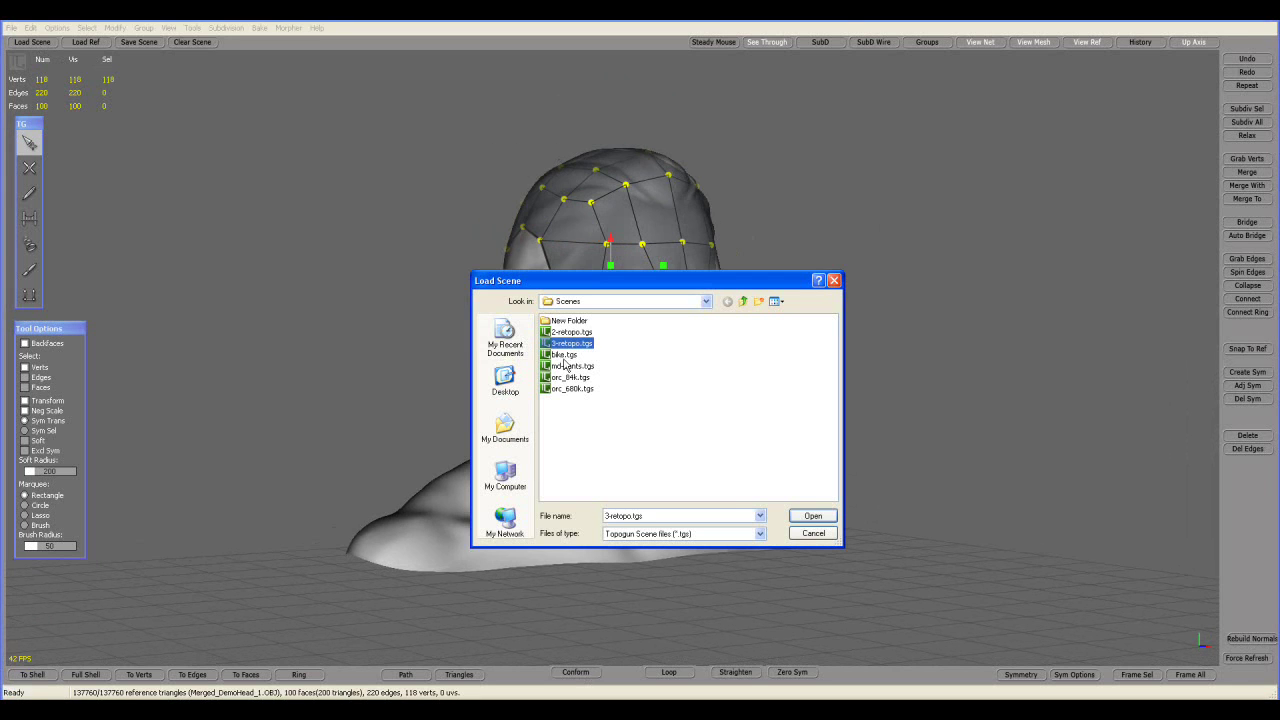
{"action": "left_click", "coordinate": [806, 516]}
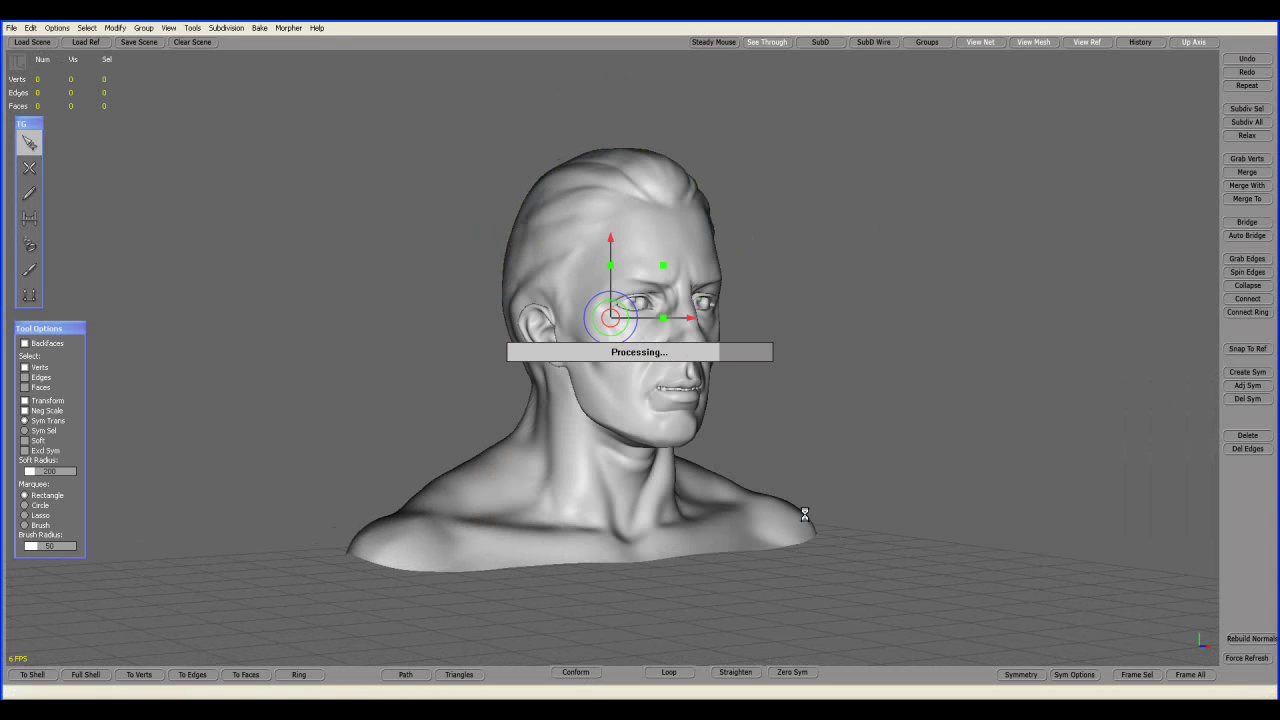
- Examine the mesh fit around the human head's face and ears, and preview the subdivided result from side and front
{"action": "middle_click_drag", "start_coordinate": [833, 443], "coordinate": [599, 443]}
{"action": "scroll", "coordinate": [600, 443], "scroll_direction": "up", "scroll_amount": 3}
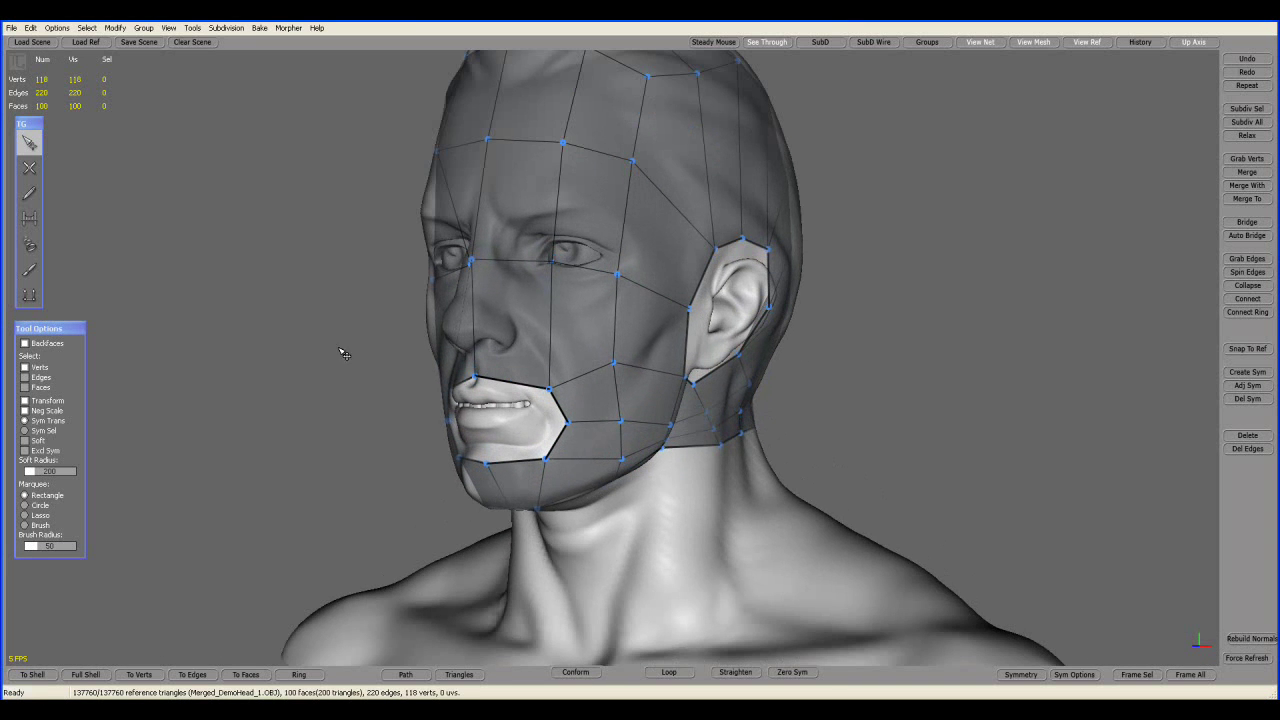
{"action": "middle_click_drag", "start_coordinate": [329, 354], "coordinate": [447, 360]}
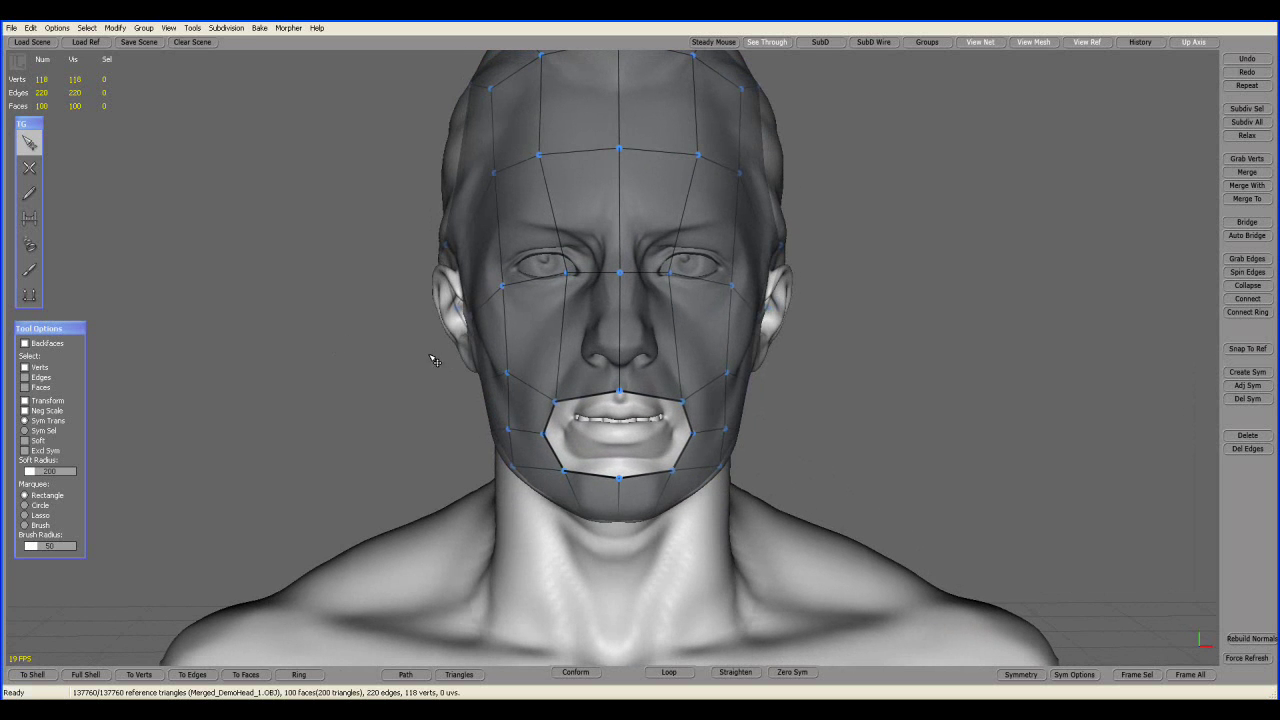
{"action": "scroll", "coordinate": [424, 378], "scroll_direction": "up", "scroll_amount": 2}
{"action": "scroll", "coordinate": [424, 378], "scroll_direction": "down", "scroll_amount": 4}
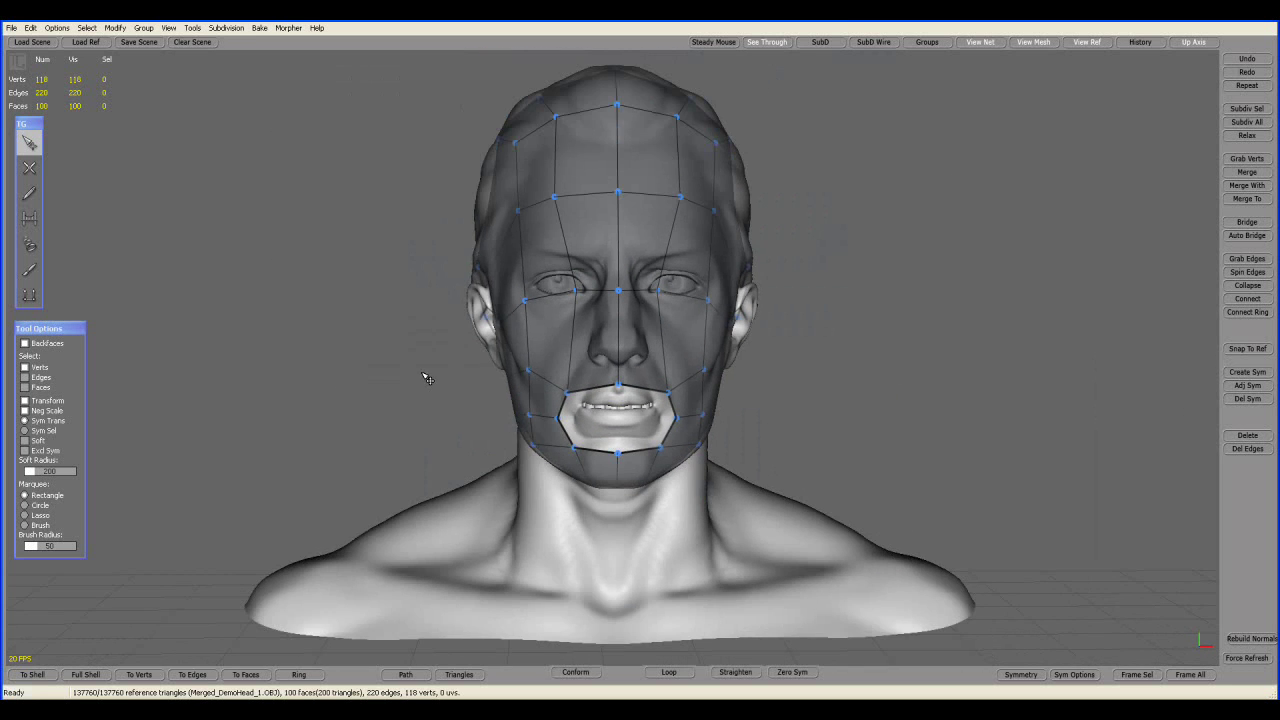
{"action": "middle_click_drag", "start_coordinate": [424, 378], "coordinate": [669, 378]}
{"action": "left_click", "coordinate": [818, 43]}
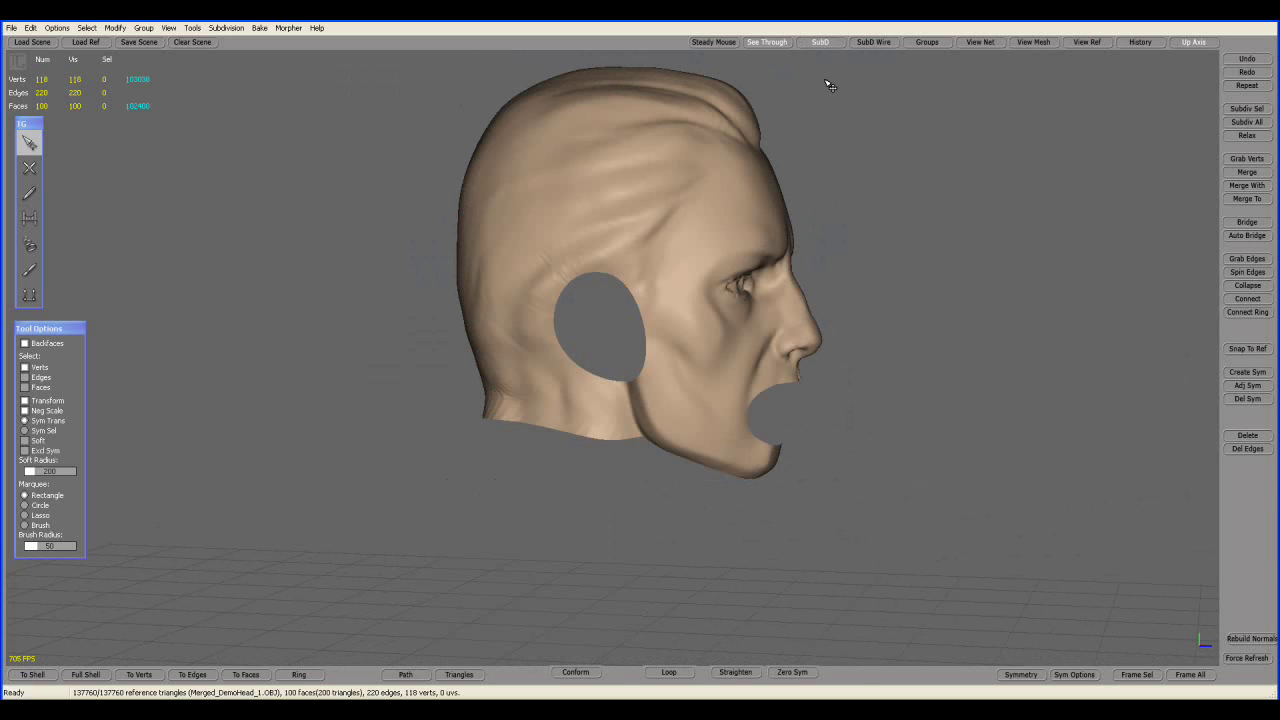
{"action": "middle_click_drag", "start_coordinate": [900, 263], "coordinate": [428, 119]}
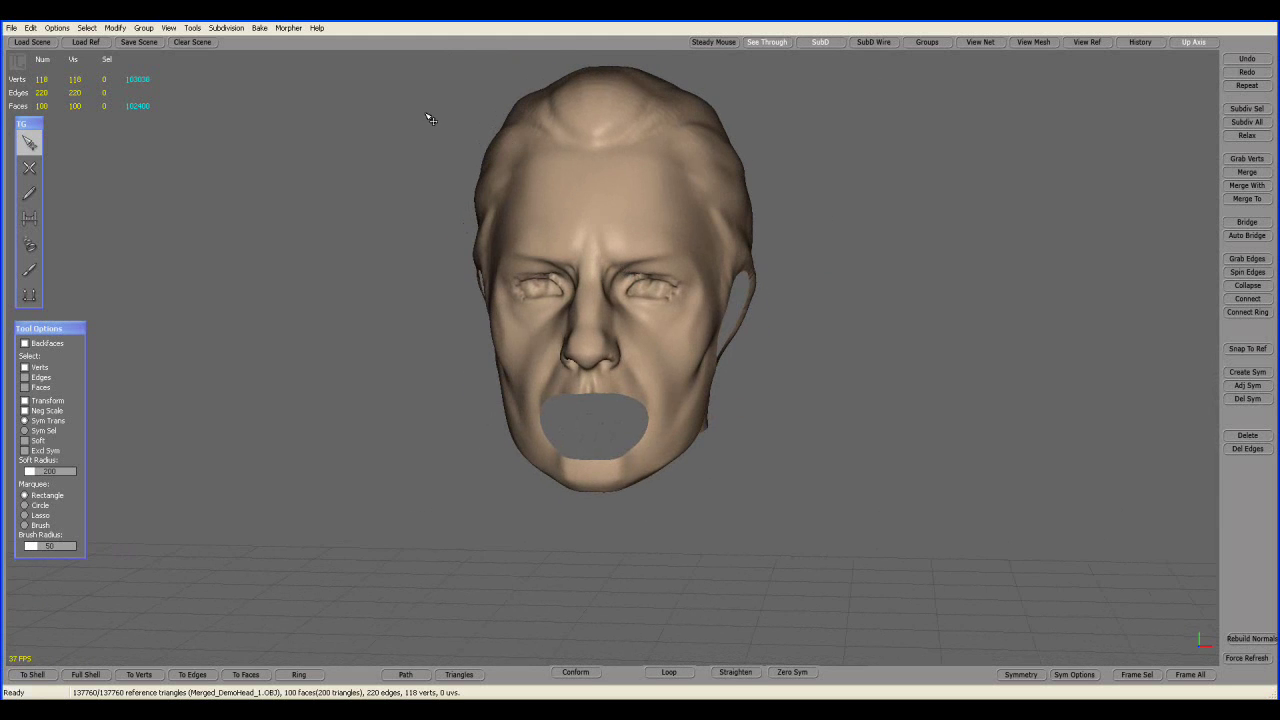
- Review the subdivision parameters, including the levels, compatibility and projection options
{"action": "left_click", "coordinate": [229, 28]}
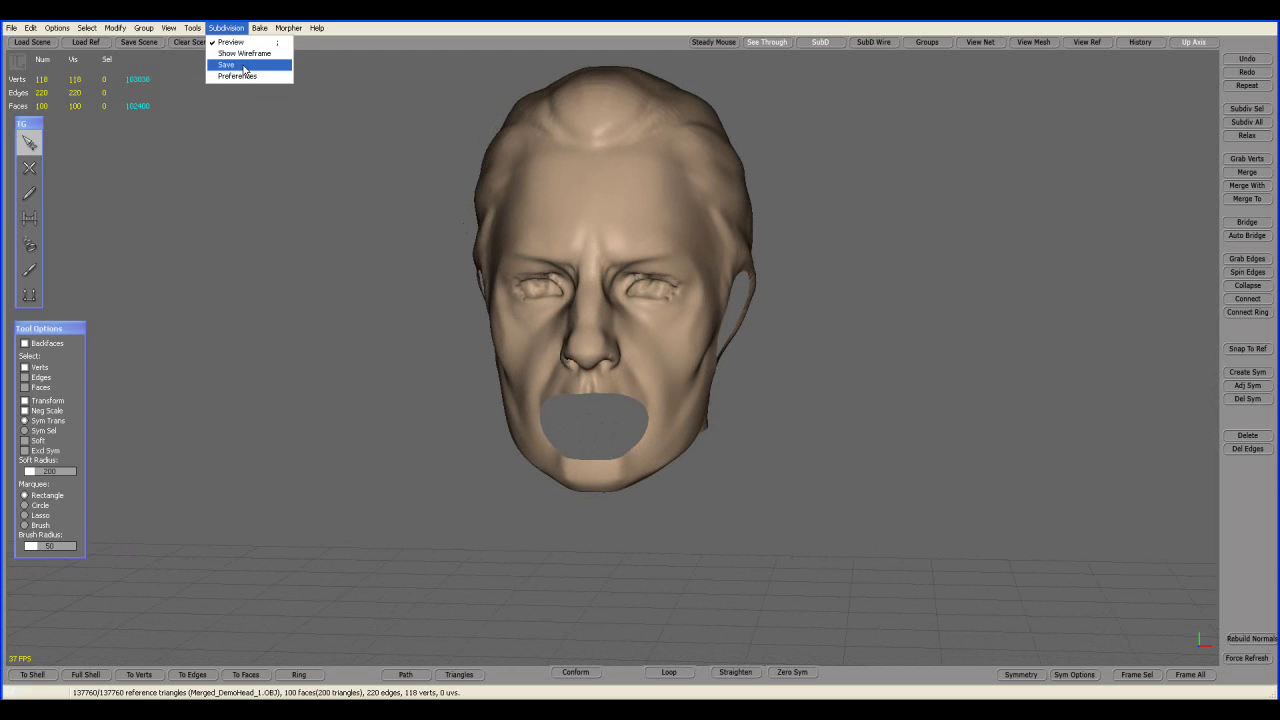
{"action": "left_click", "coordinate": [240, 76]}
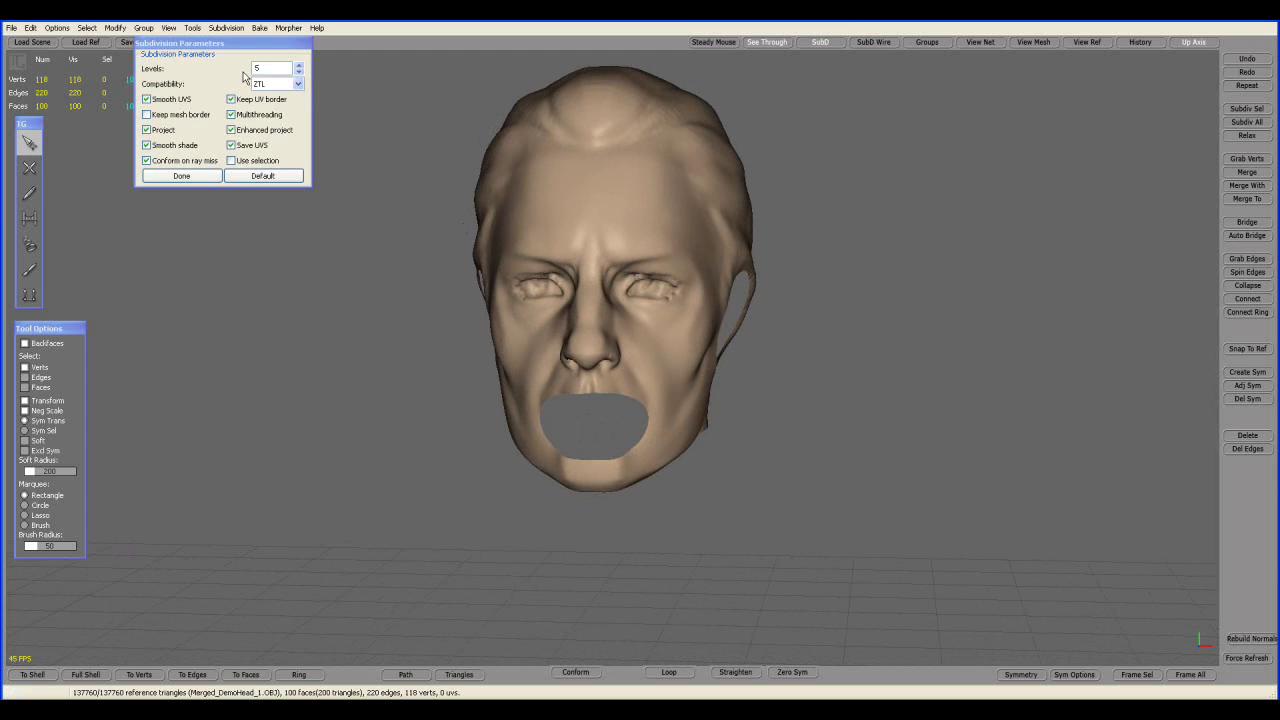
{"action": "left_click", "coordinate": [181, 176]}
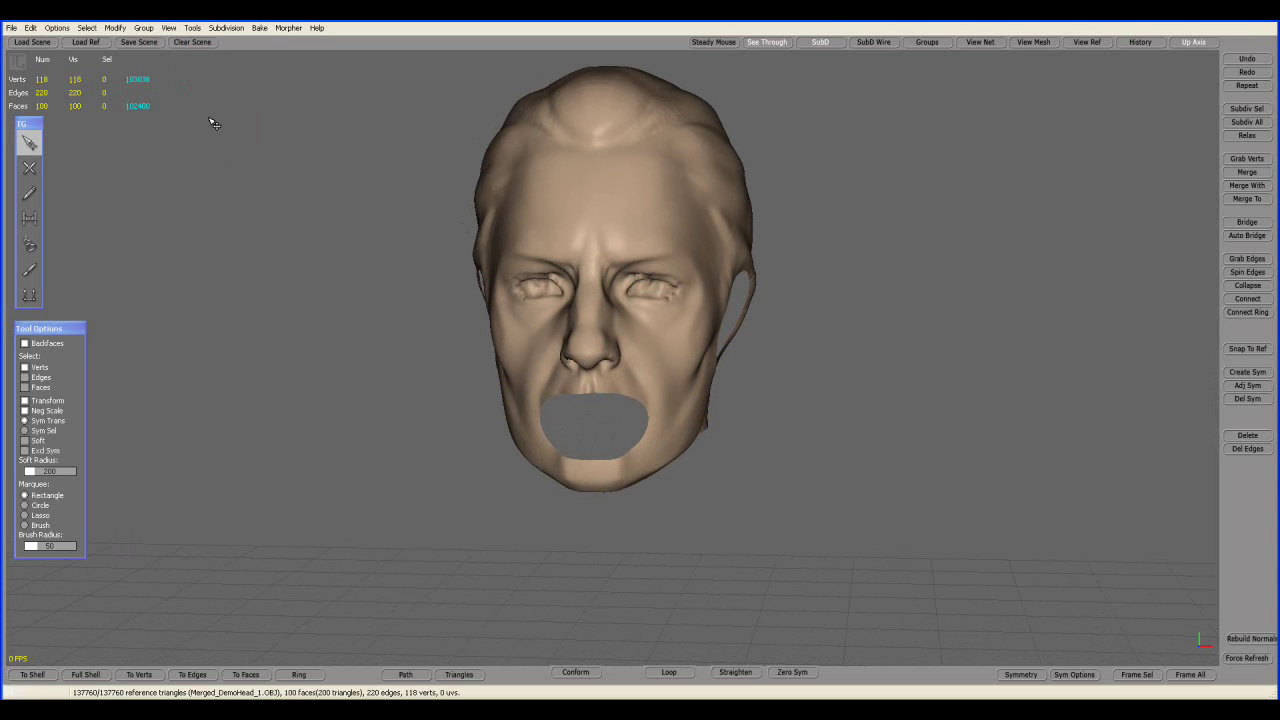
{"action": "left_click", "coordinate": [226, 28]}
{"action": "left_click", "coordinate": [229, 65]}
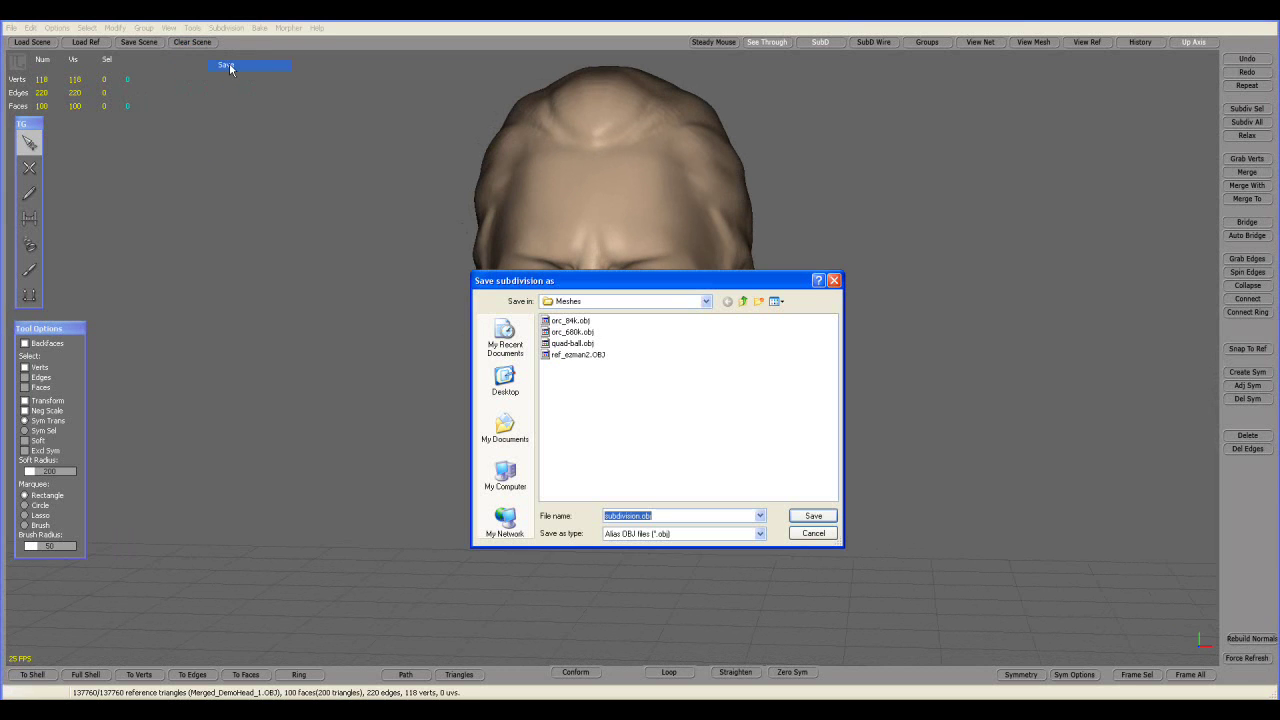
{"action": "left_click", "coordinate": [606, 301]}
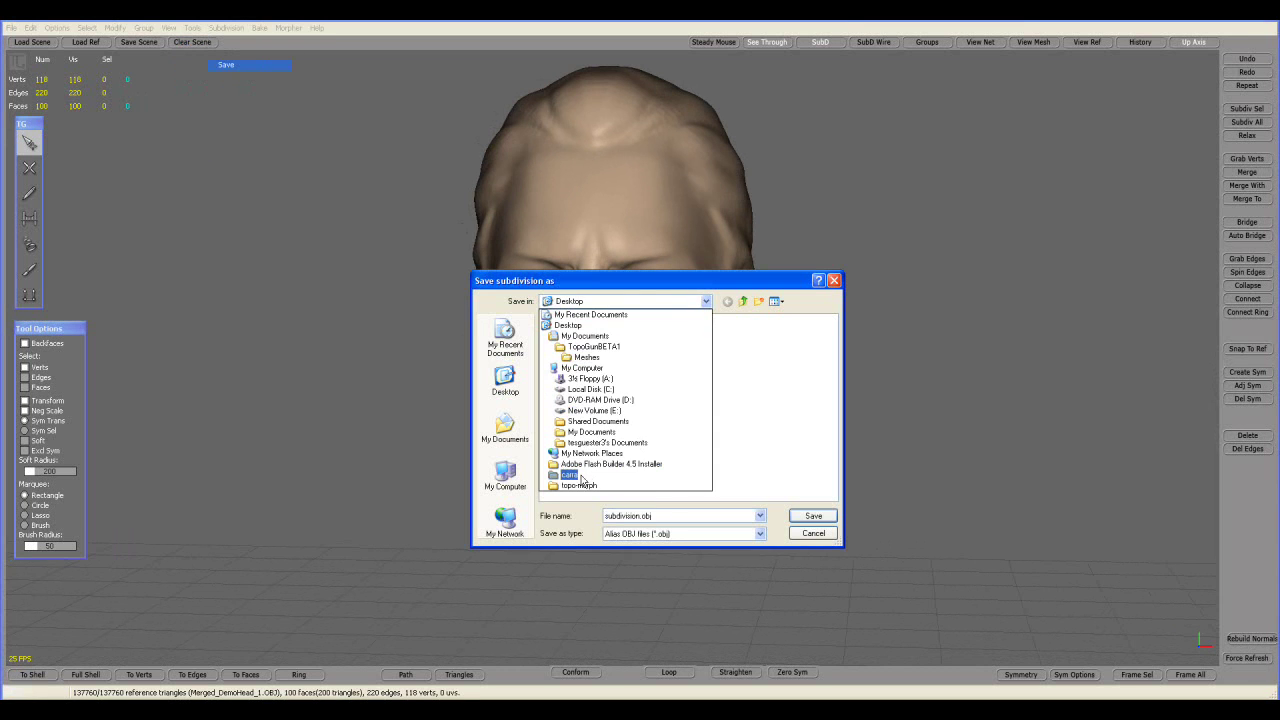
{"action": "left_click", "coordinate": [585, 488]}
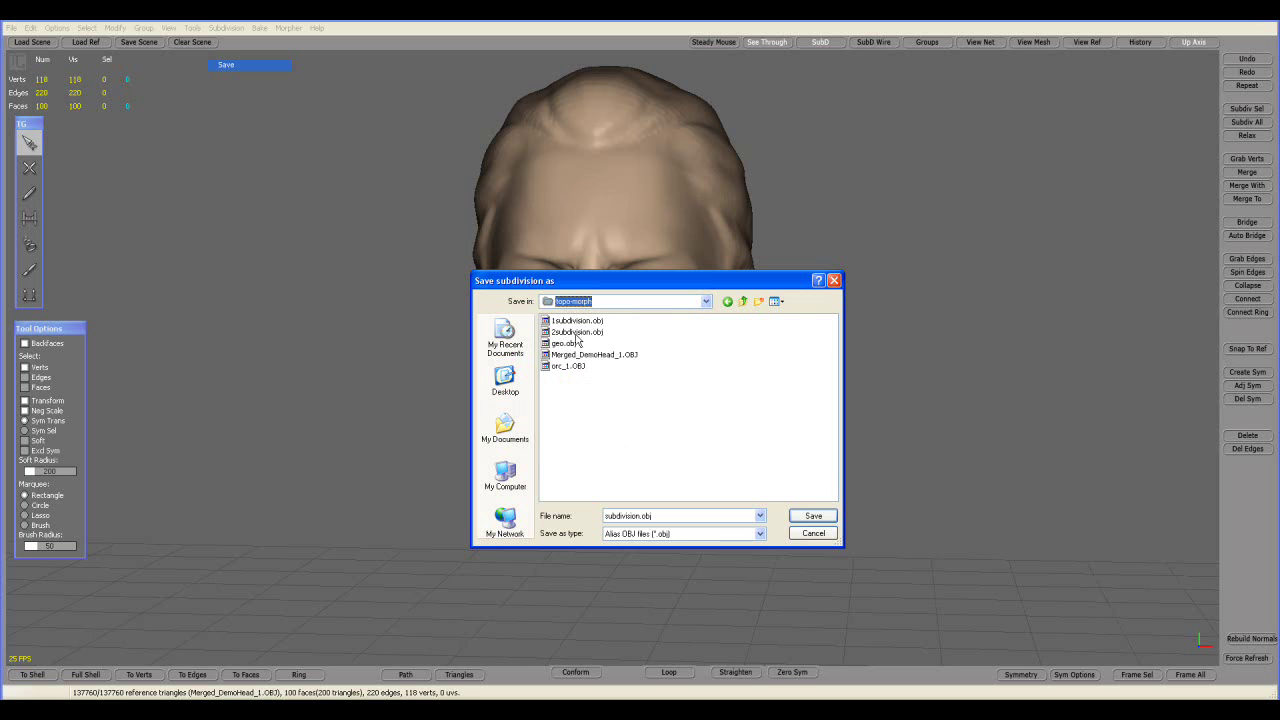
{"action": "left_click", "coordinate": [814, 532]}
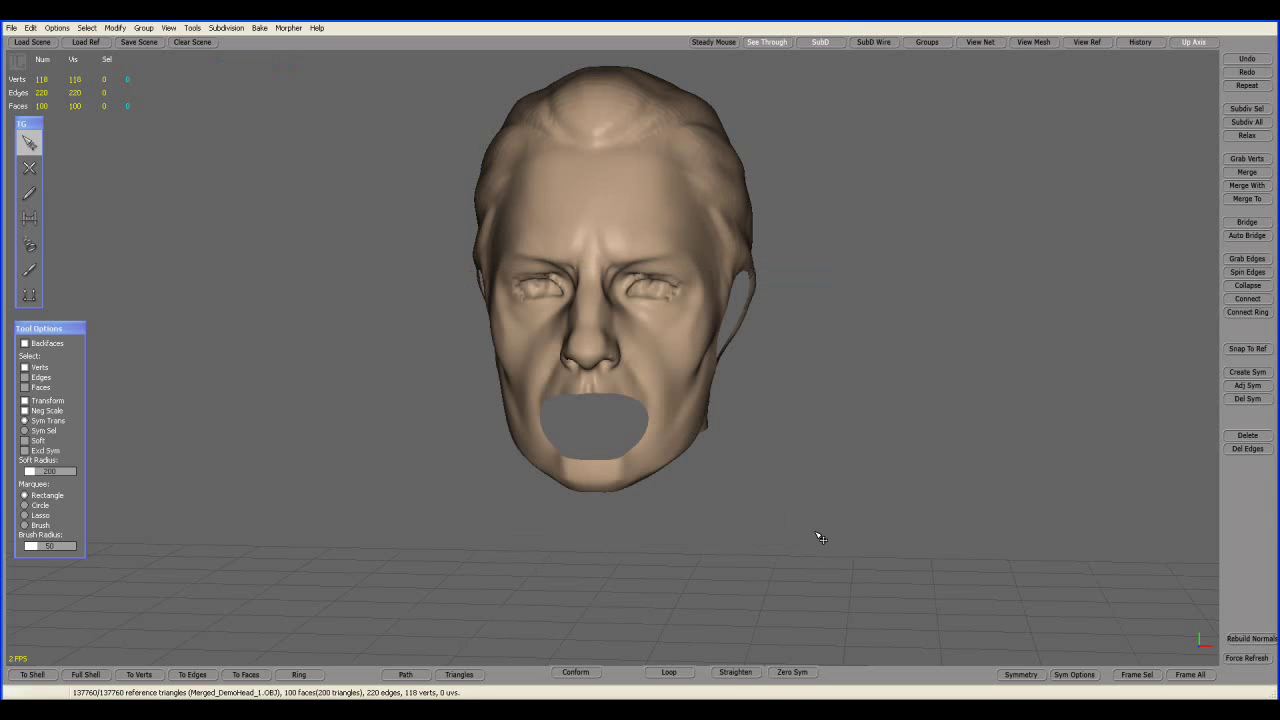
{"action": "middle_click_drag", "start_coordinate": [820, 530], "coordinate": [634, 509]}
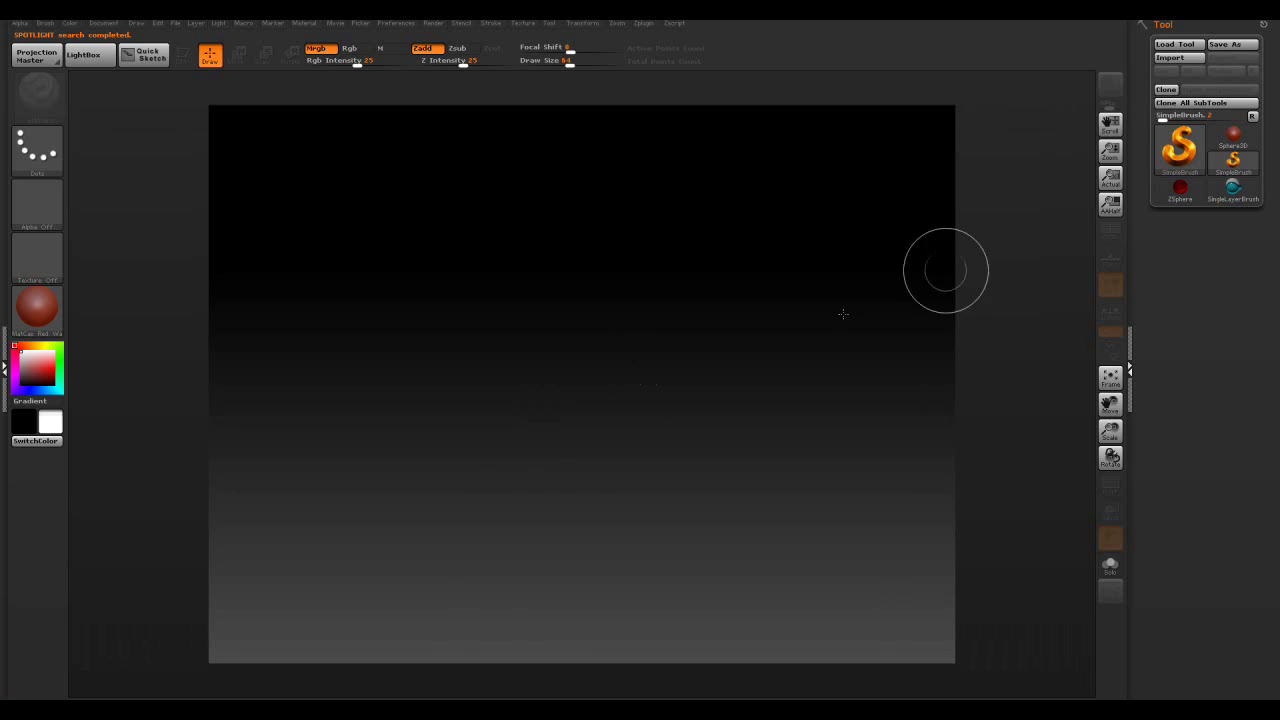
- Switch to ZBrush, import 1subdivision.obj from the topo-morph folder and draw it on the canvas in Edit mode
{"action": "left_click", "coordinate": [1166, 60]}
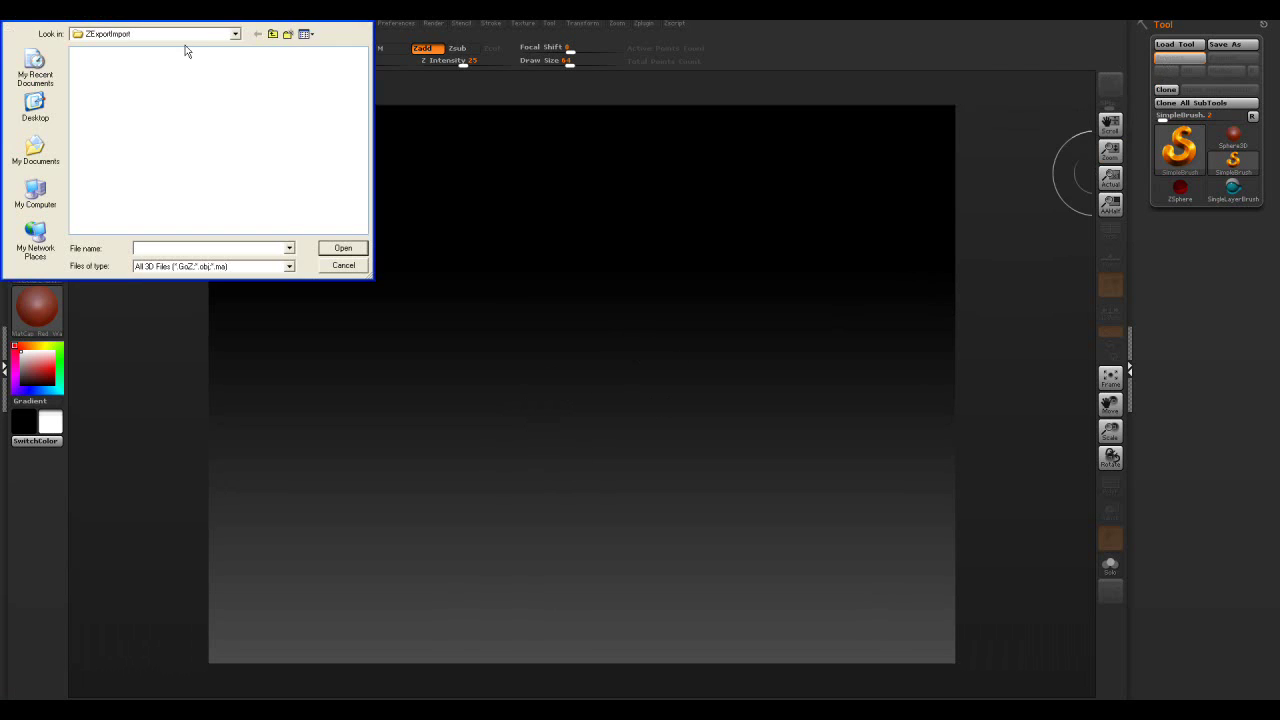
{"action": "left_click", "coordinate": [237, 34]}
{"action": "left_click", "coordinate": [150, 233]}
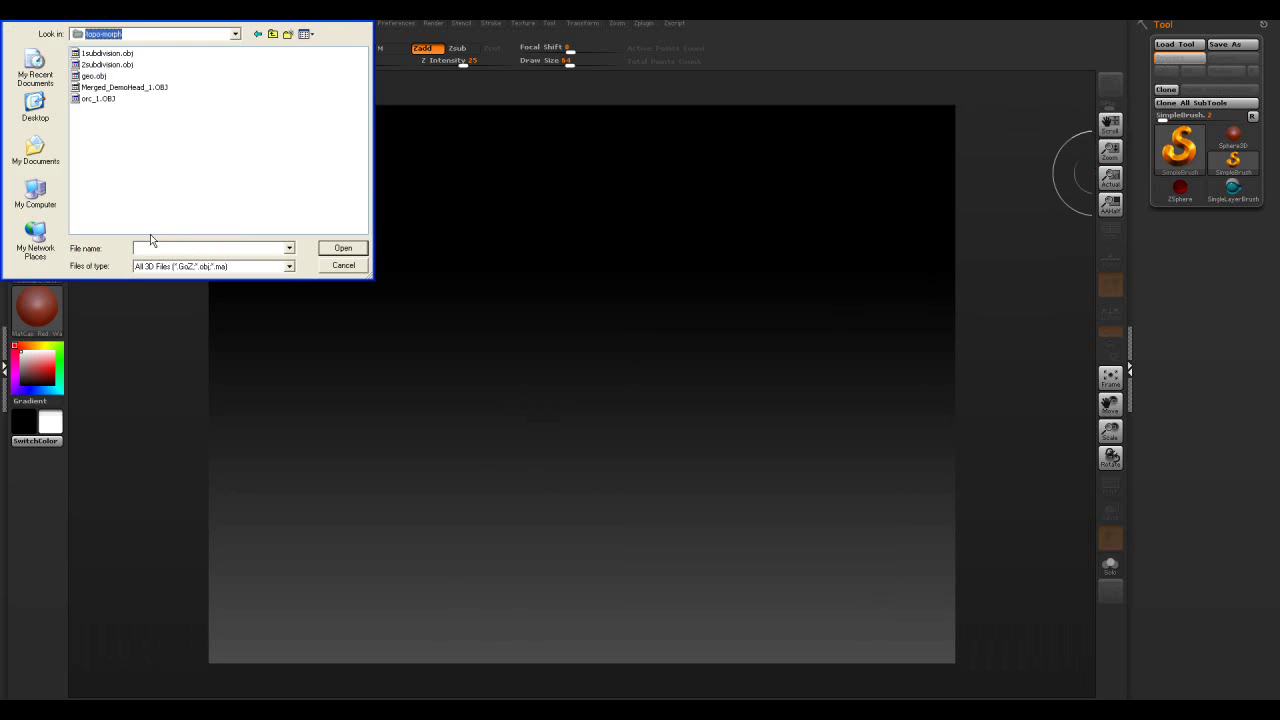
{"action": "left_click", "coordinate": [100, 53]}
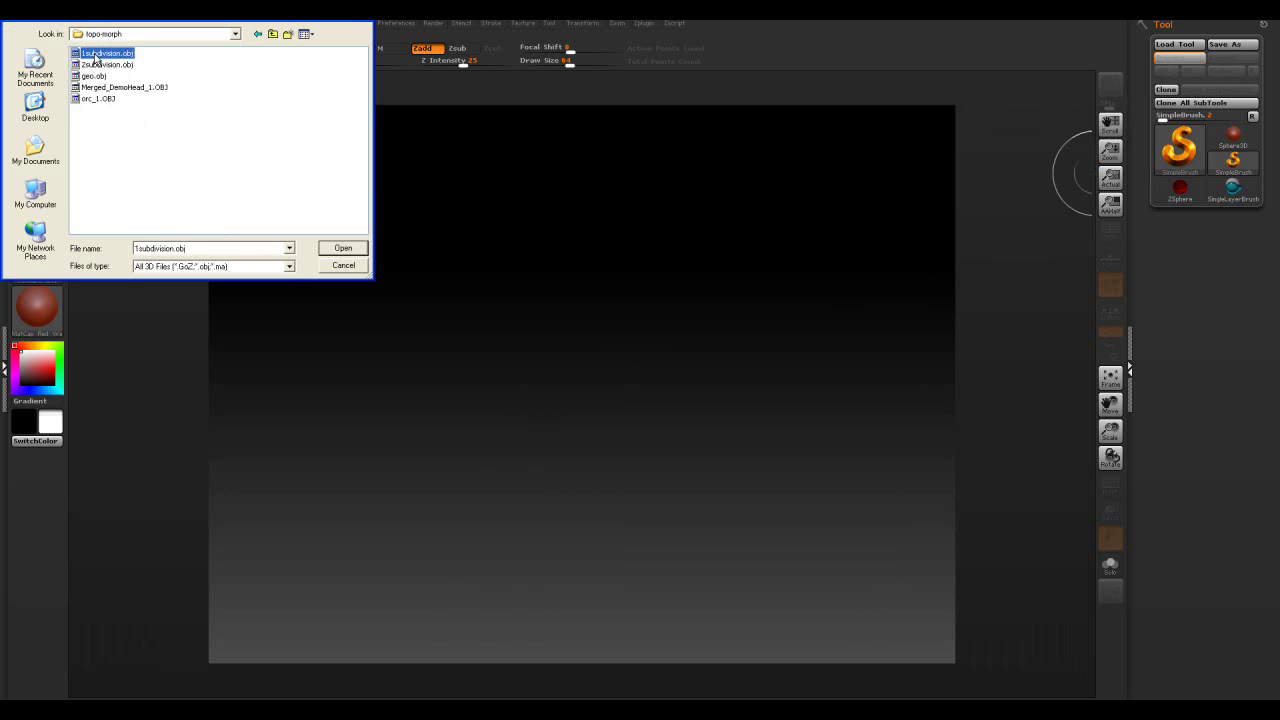
{"action": "left_click", "coordinate": [340, 250]}
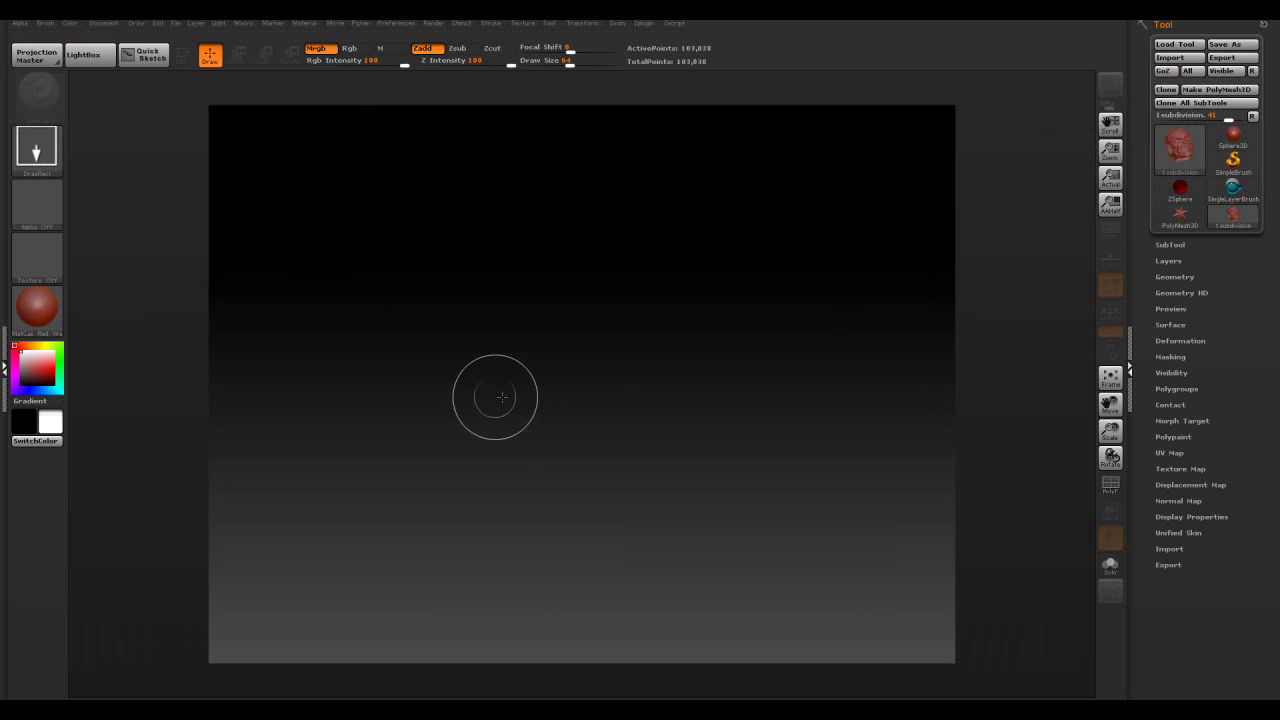
{"action": "left_click_drag", "start_coordinate": [600, 362], "coordinate": [600, 588]}
{"action": "left_click", "coordinate": [189, 55]}
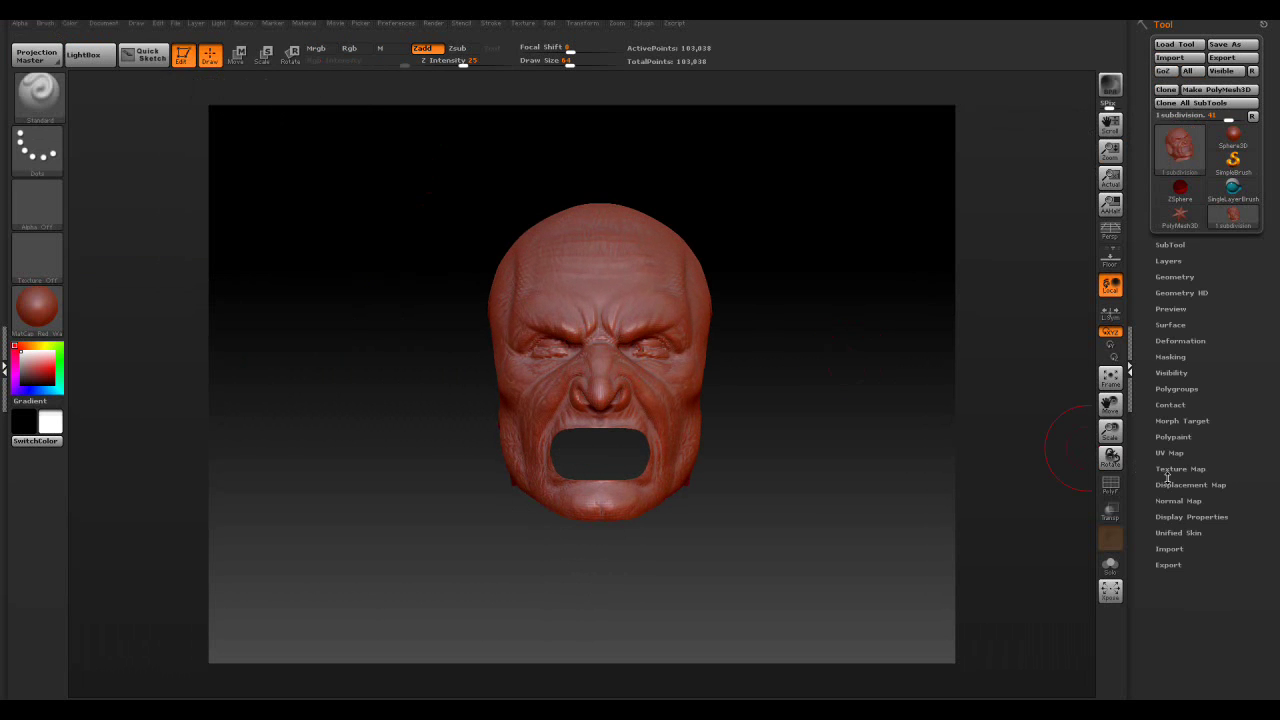
- Turn on double-sided display for the orc head and view it from the side
{"action": "left_click", "coordinate": [1180, 516]}
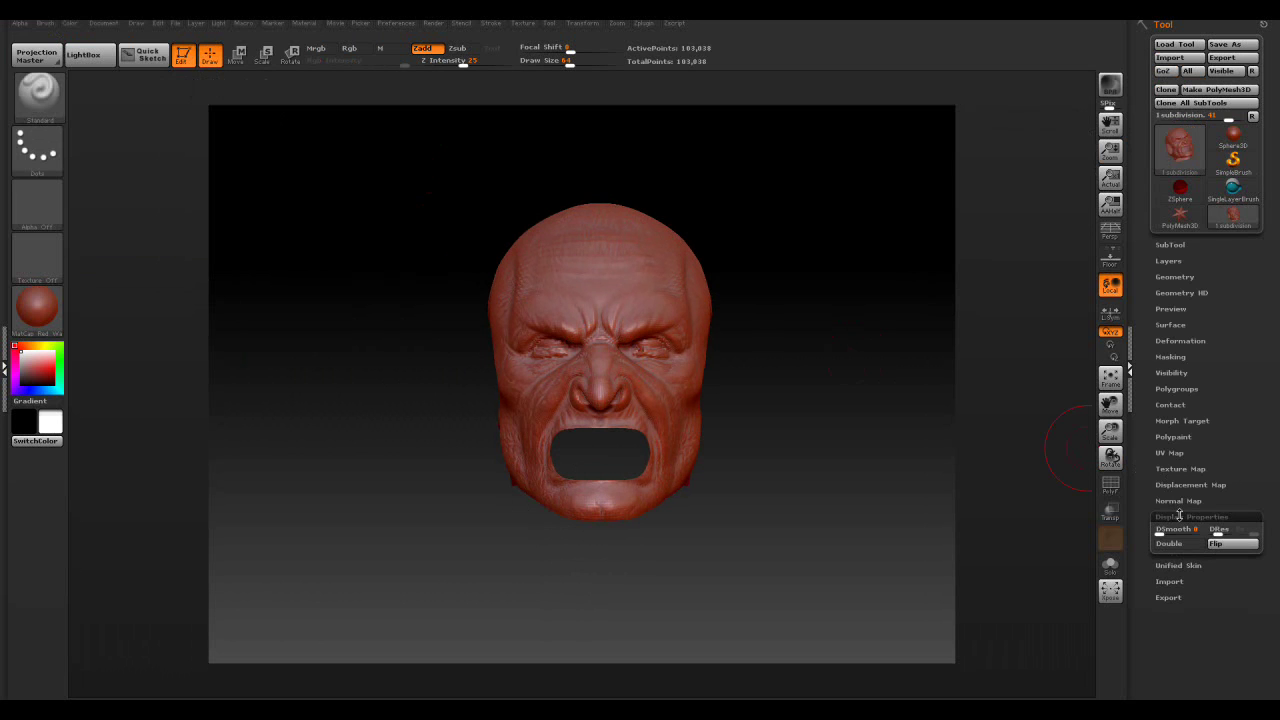
{"action": "left_click", "coordinate": [1168, 543]}
{"action": "left_click_drag", "start_coordinate": [931, 457], "coordinate": [1009, 454]}
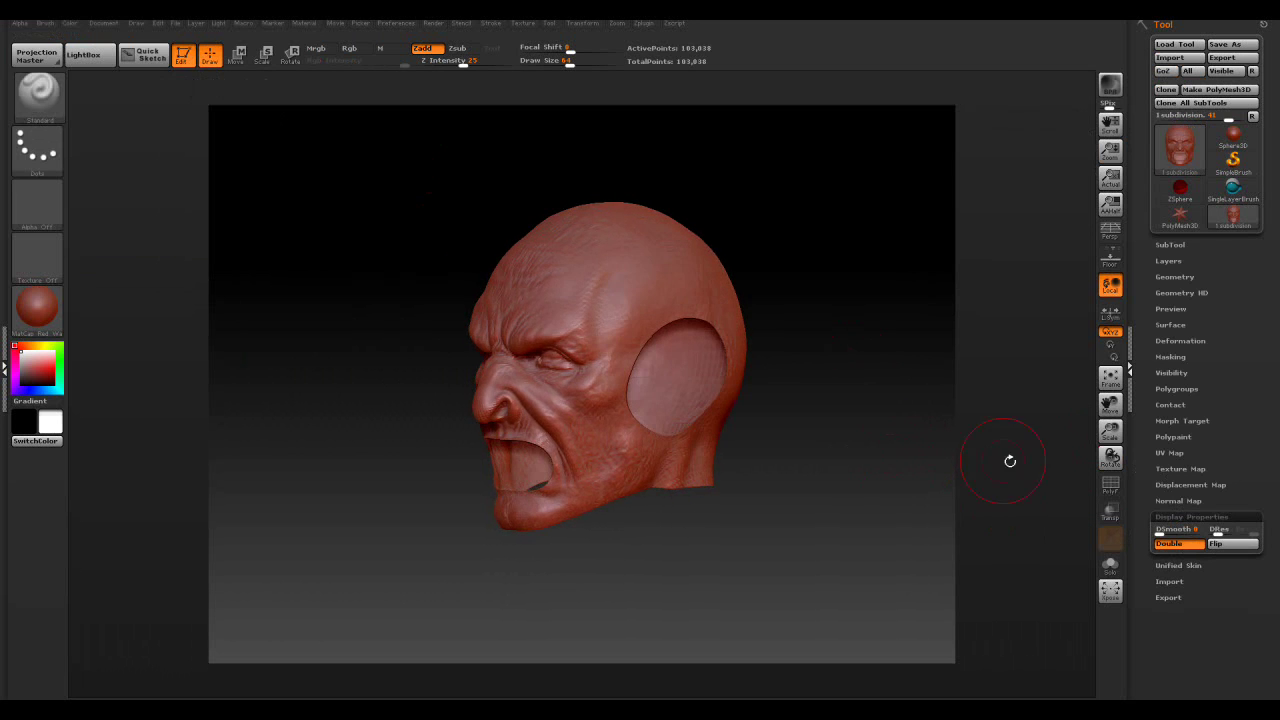
{"action": "left_click", "coordinate": [1180, 516]}
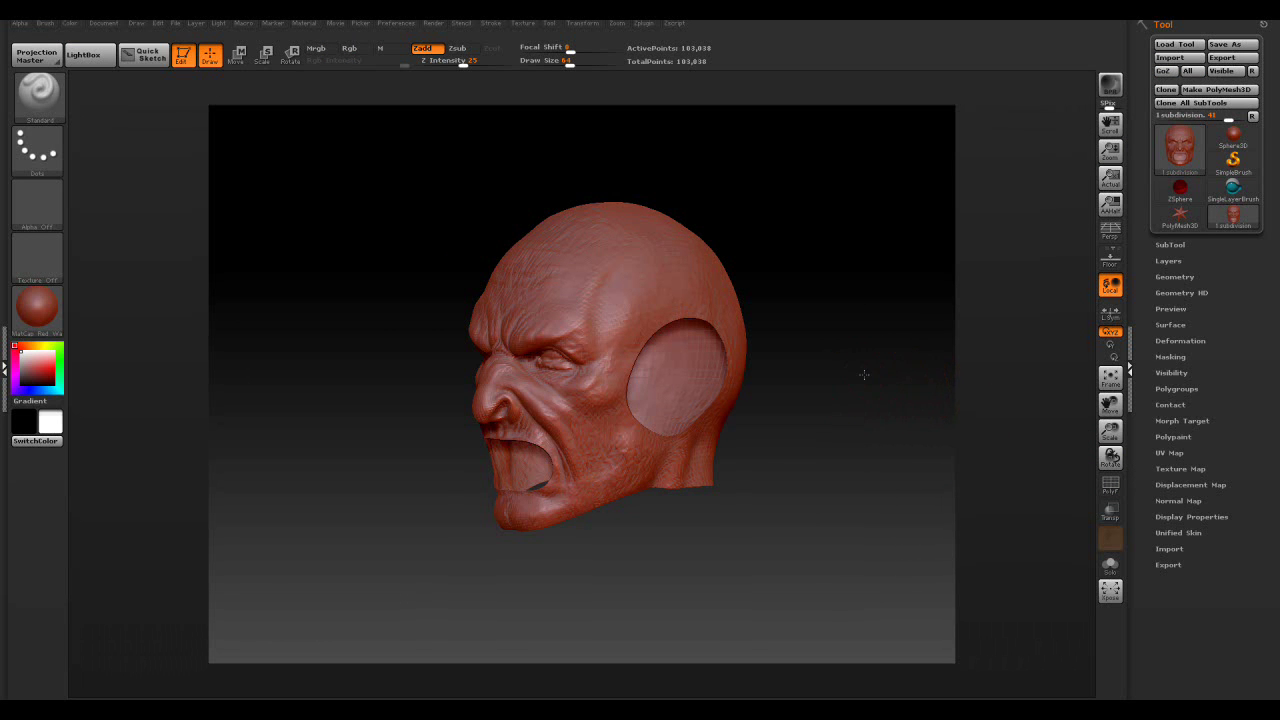
{"action": "left_click_drag", "start_coordinate": [864, 374], "coordinate": [903, 377], "text": "alt"}
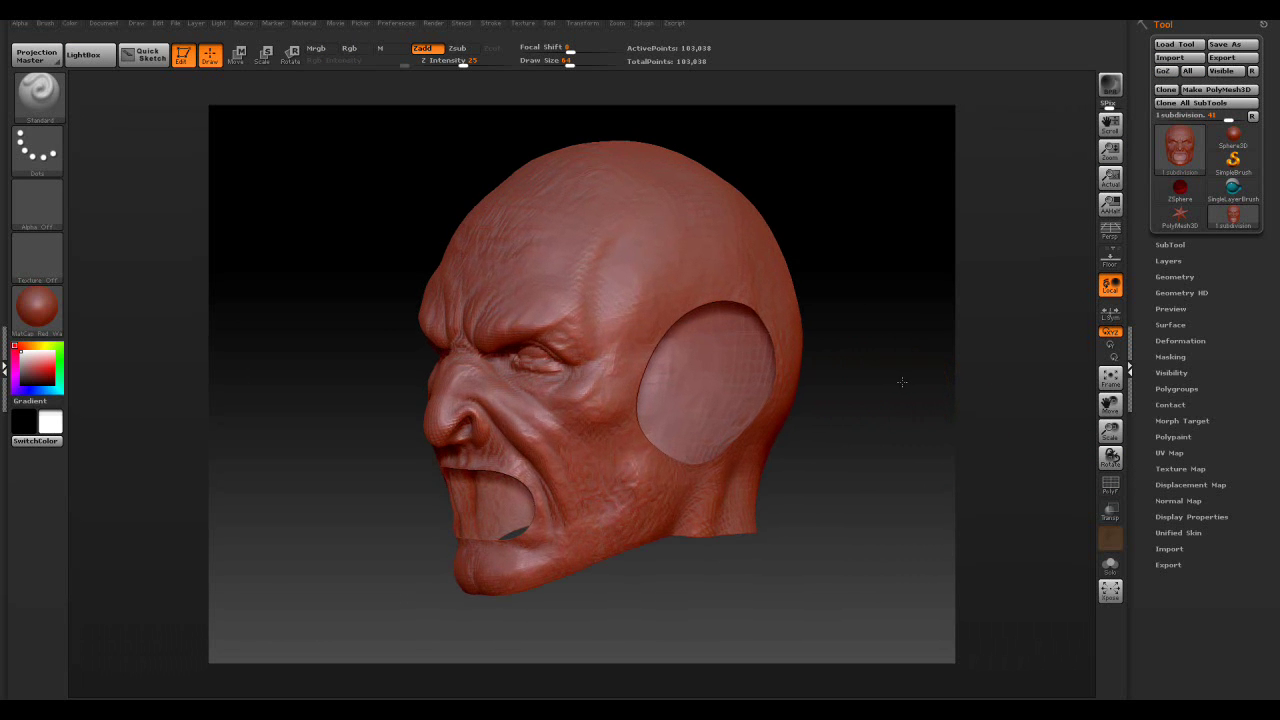
- Store the orc head as a morph target and import 2subdivision.obj over it
{"action": "left_click", "coordinate": [1163, 421]}
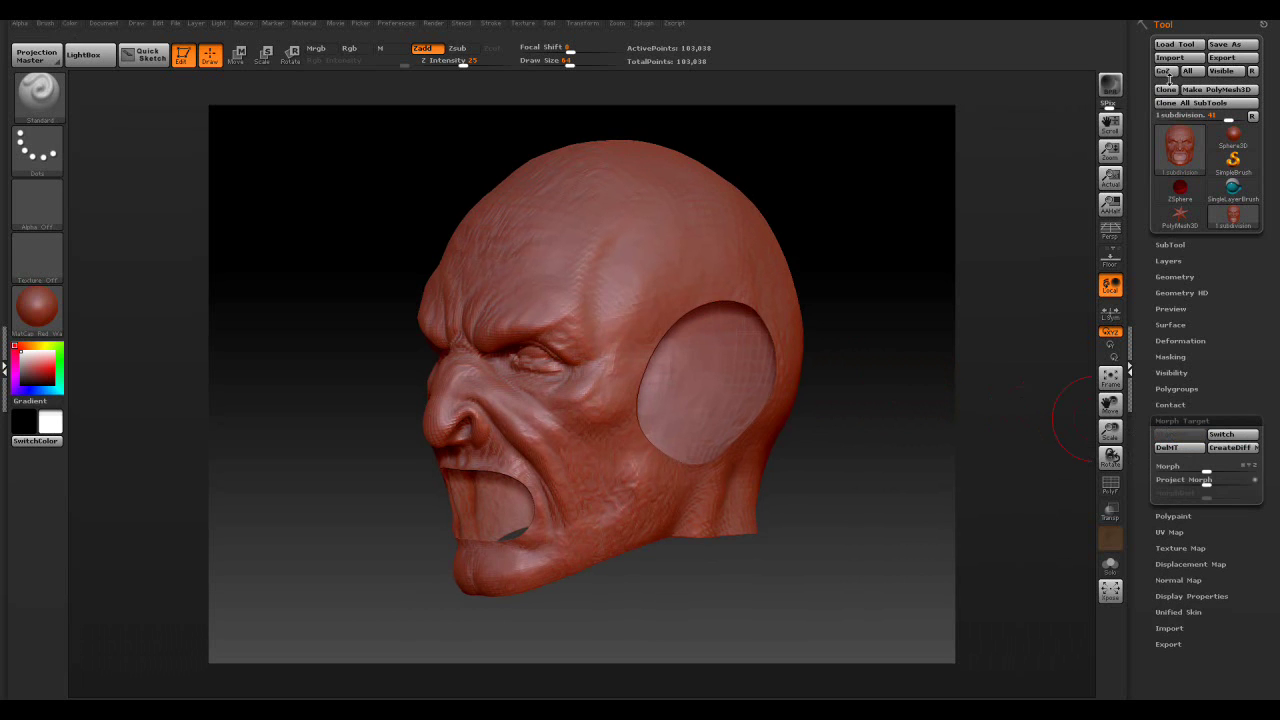
{"action": "left_click", "coordinate": [1170, 57]}
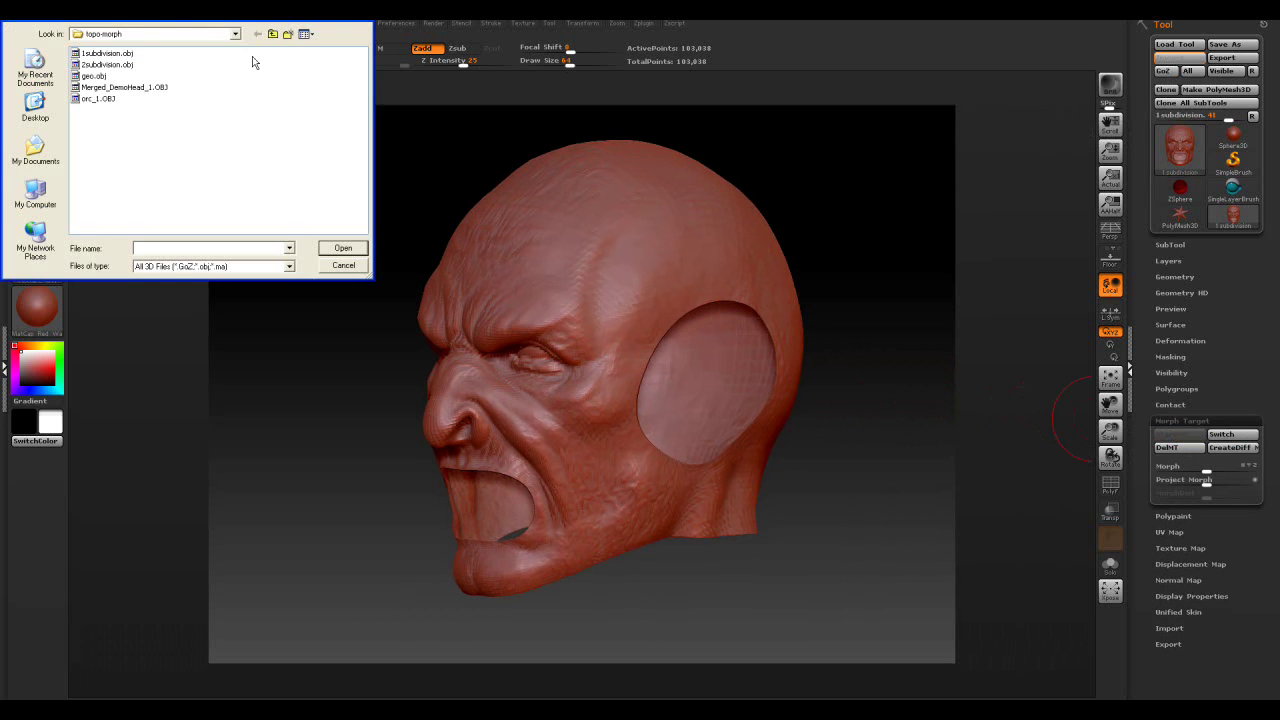
{"action": "left_click", "coordinate": [109, 65]}
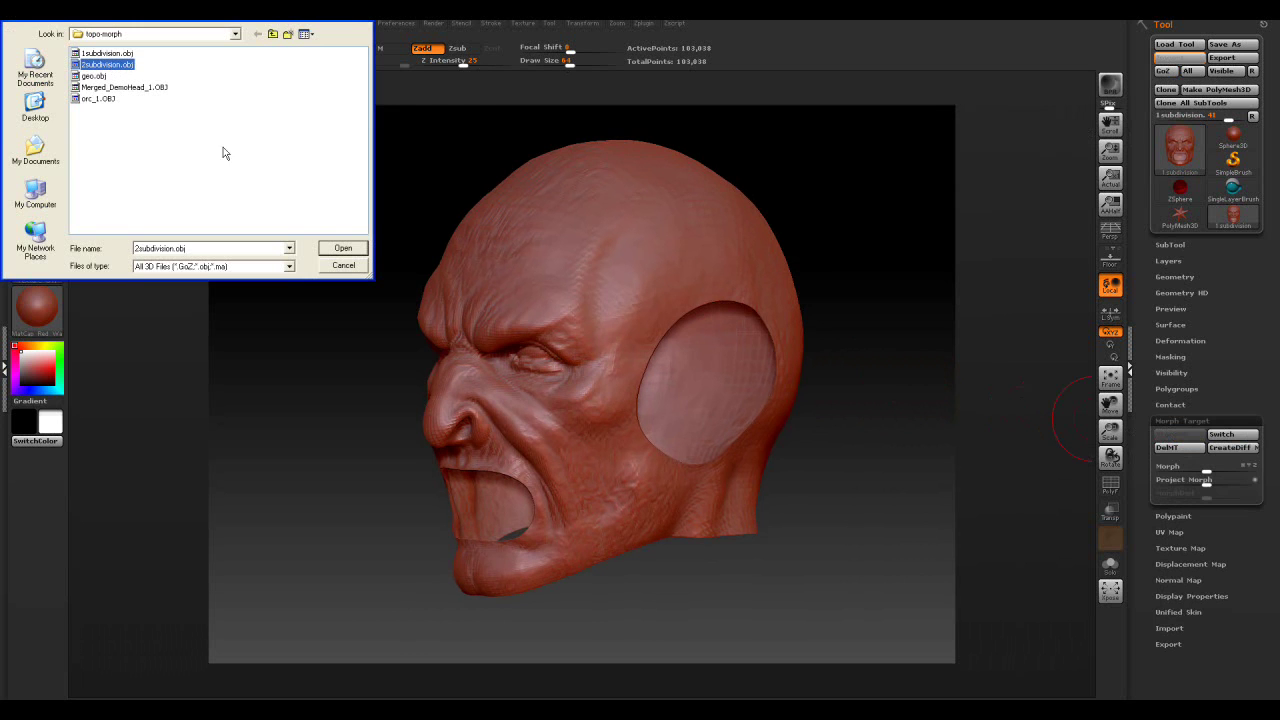
{"action": "left_click", "coordinate": [340, 246]}
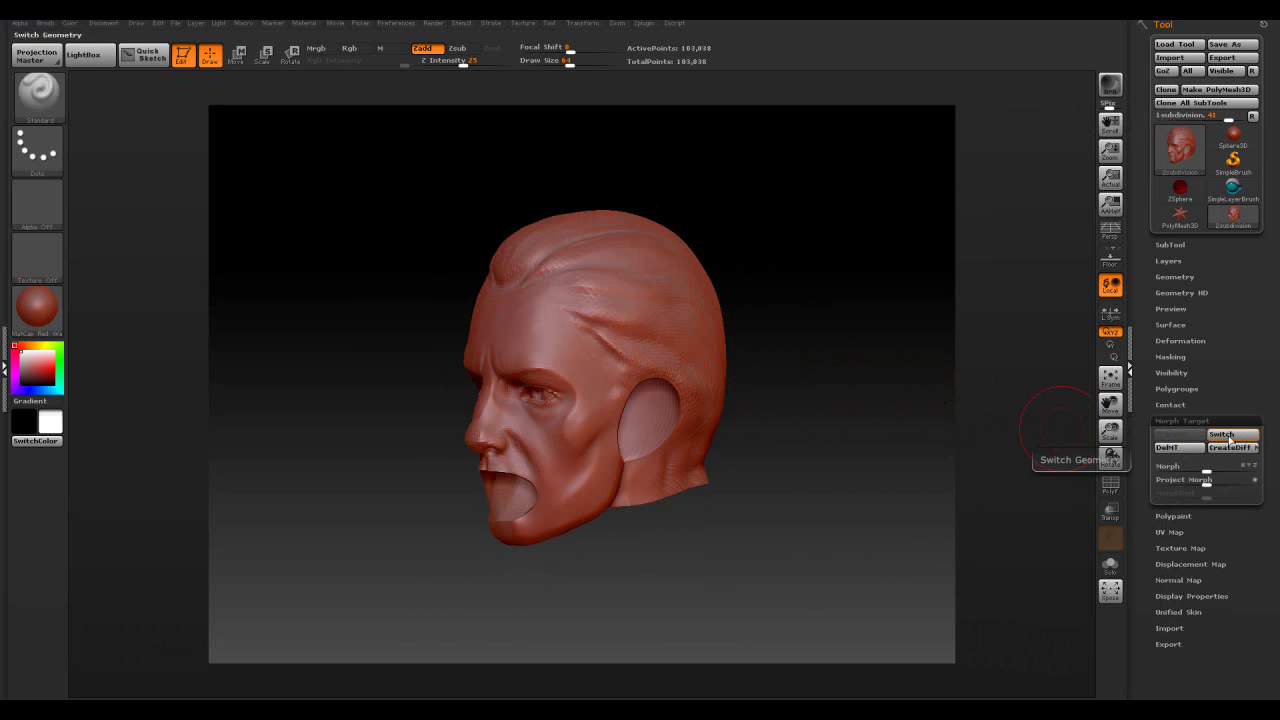
- Switch the morph target back and forth to compare the orc and human head shapes
{"action": "left_click", "coordinate": [1230, 436]}
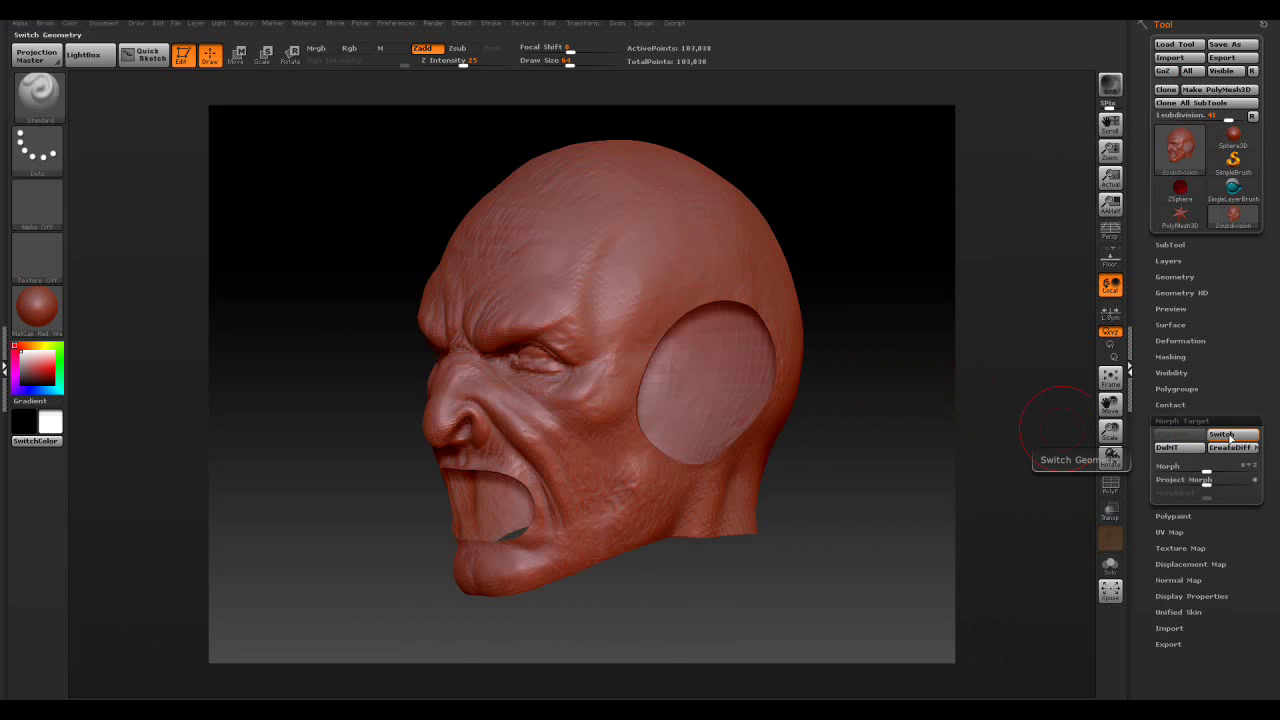
{"action": "left_click", "coordinate": [1230, 437]}
{"action": "left_click", "coordinate": [1230, 437]}
{"action": "left_click", "coordinate": [1230, 437]}
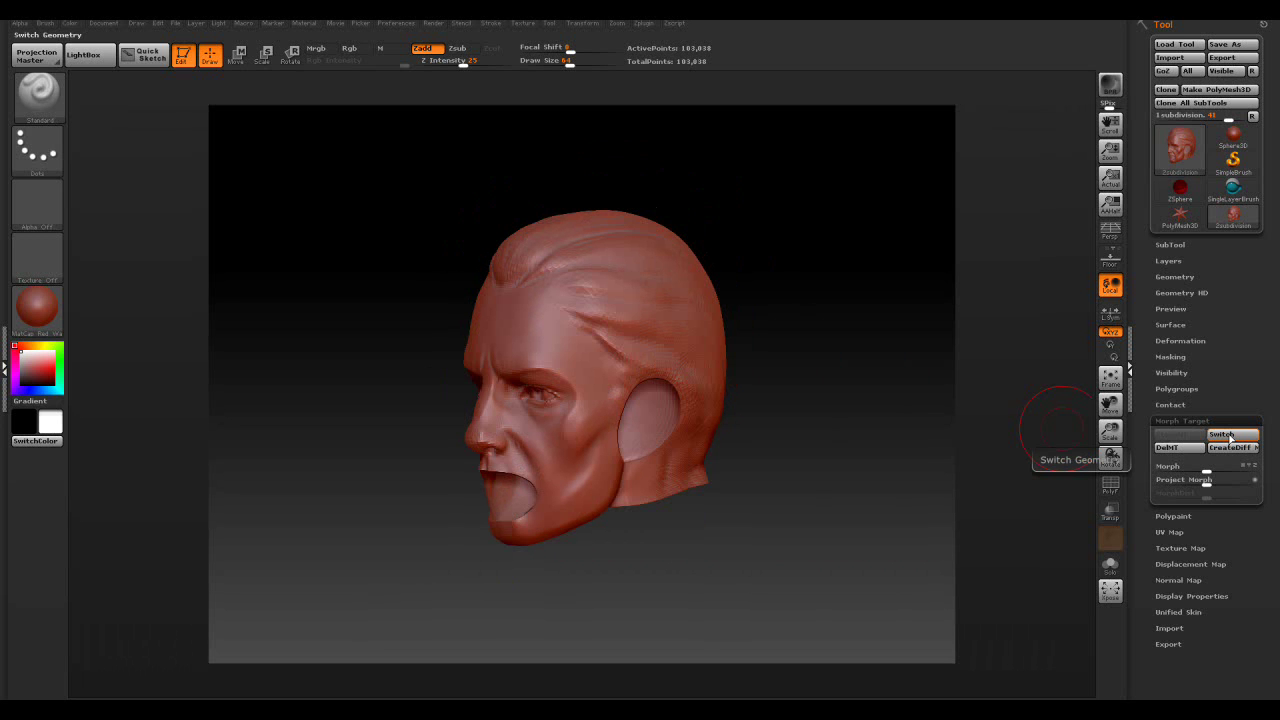
- Choose the Morph brush and set its Z Intensity to 1
{"action": "left_click", "coordinate": [50, 100]}
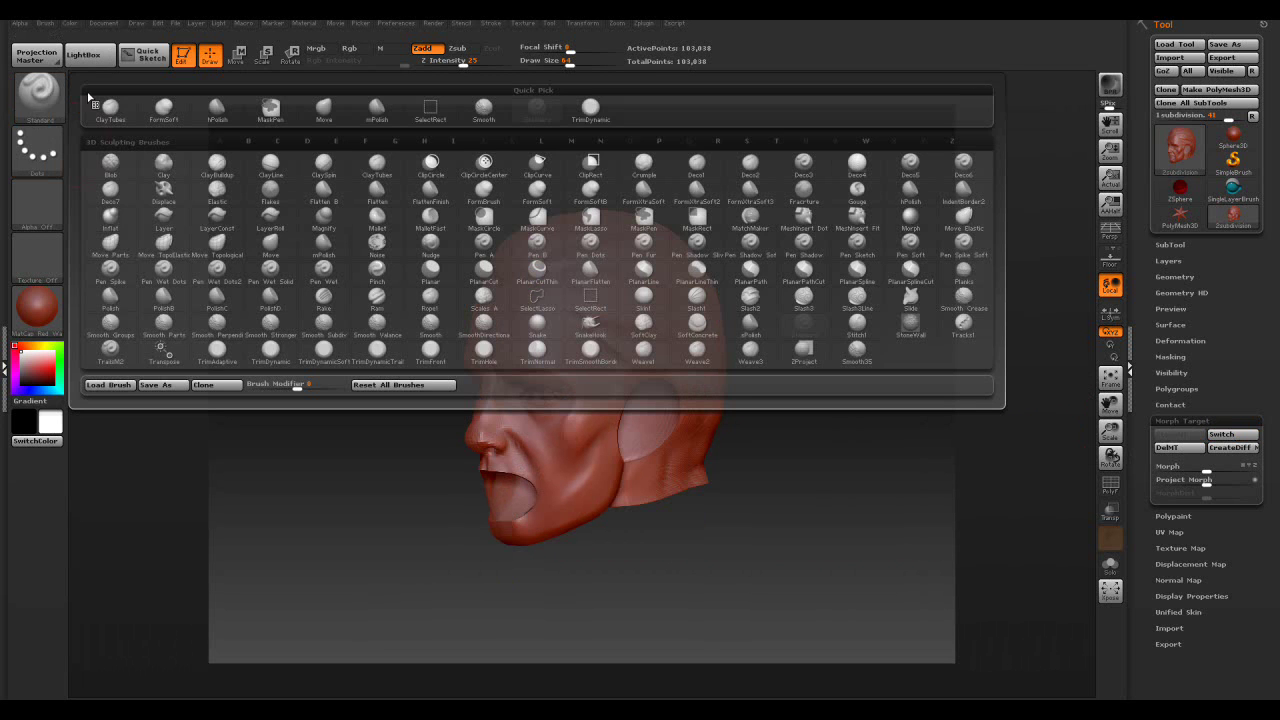
{"action": "left_click", "coordinate": [572, 143]}
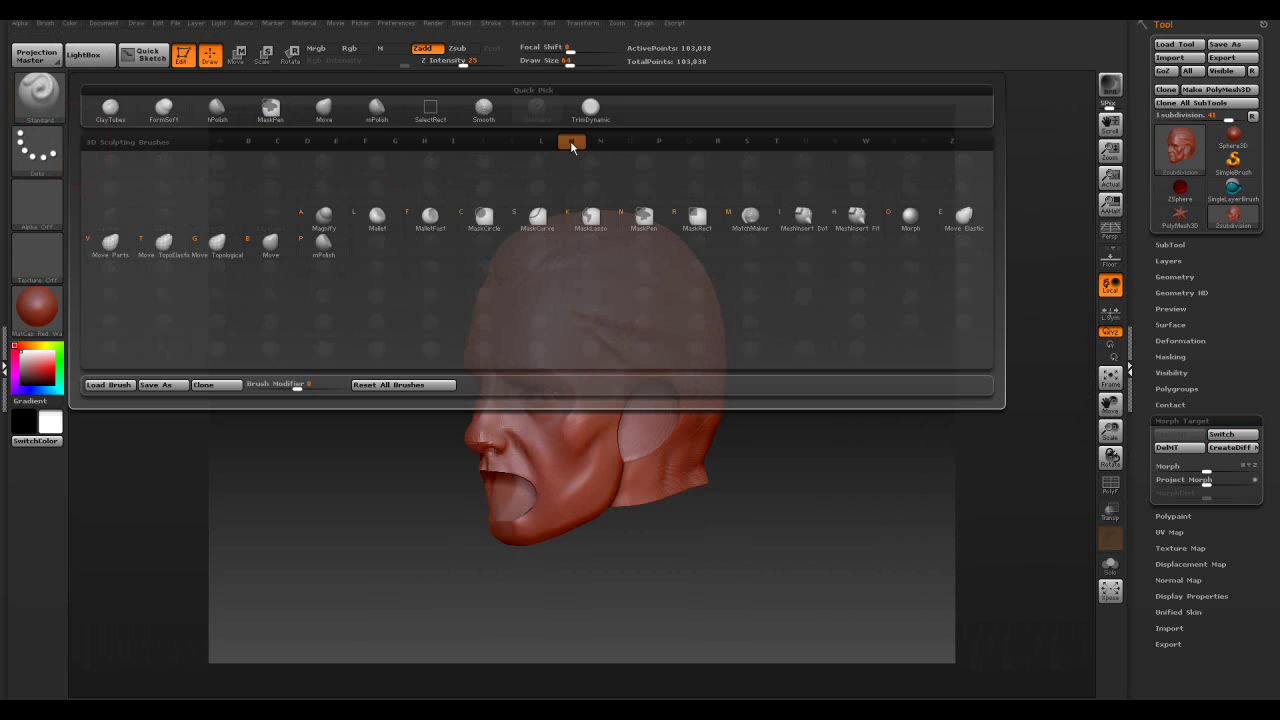
{"action": "left_click", "coordinate": [910, 216]}
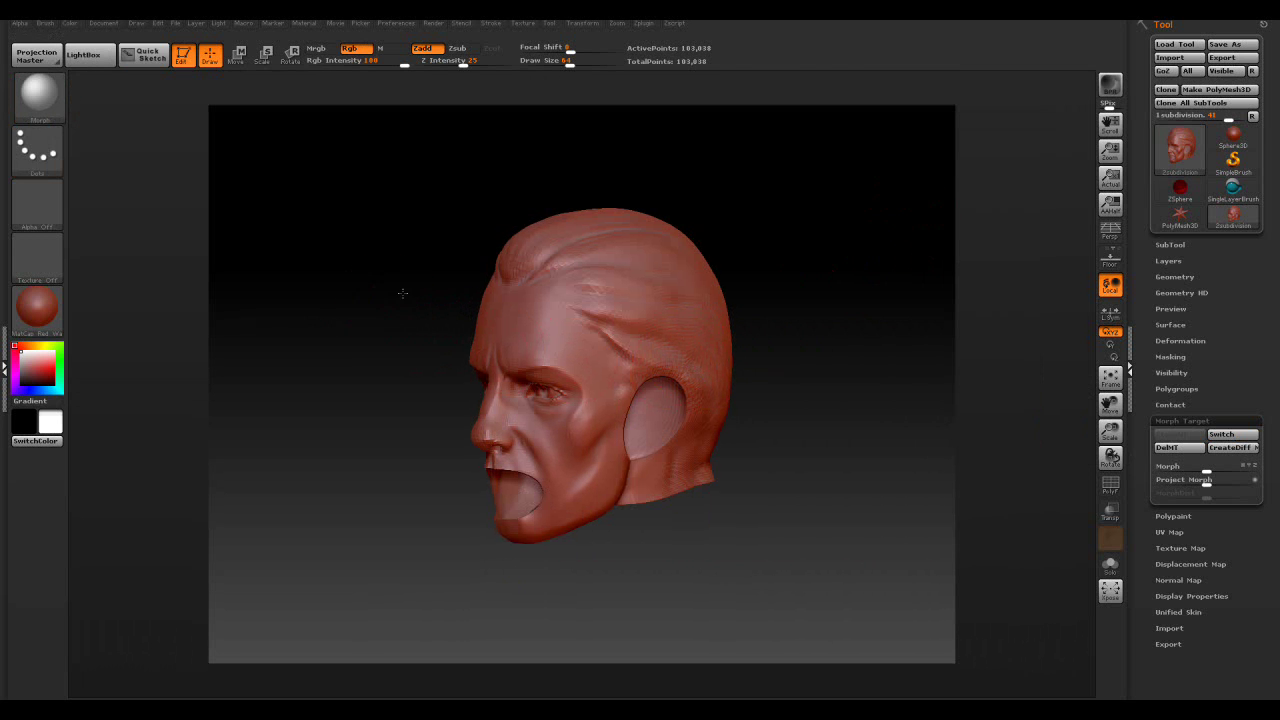
{"action": "left_click_drag", "start_coordinate": [402, 293], "coordinate": [469, 294]}
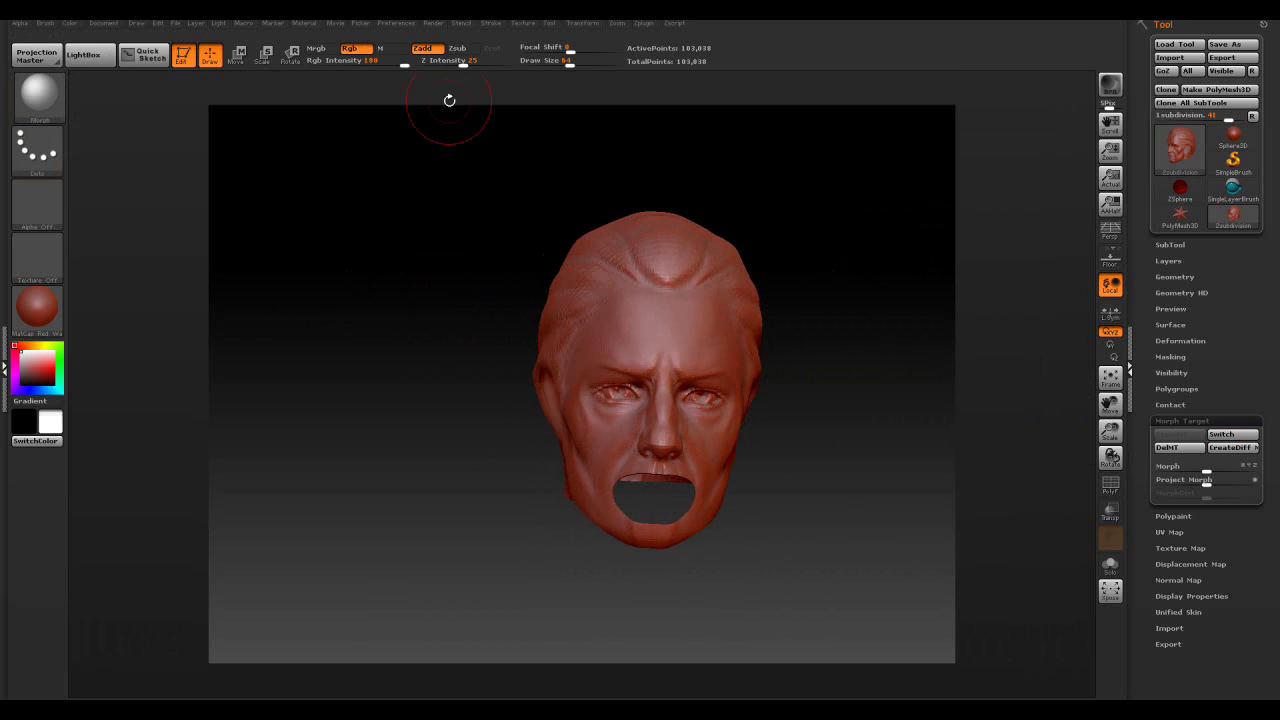
{"action": "left_click_drag", "start_coordinate": [462, 62], "coordinate": [455, 62]}
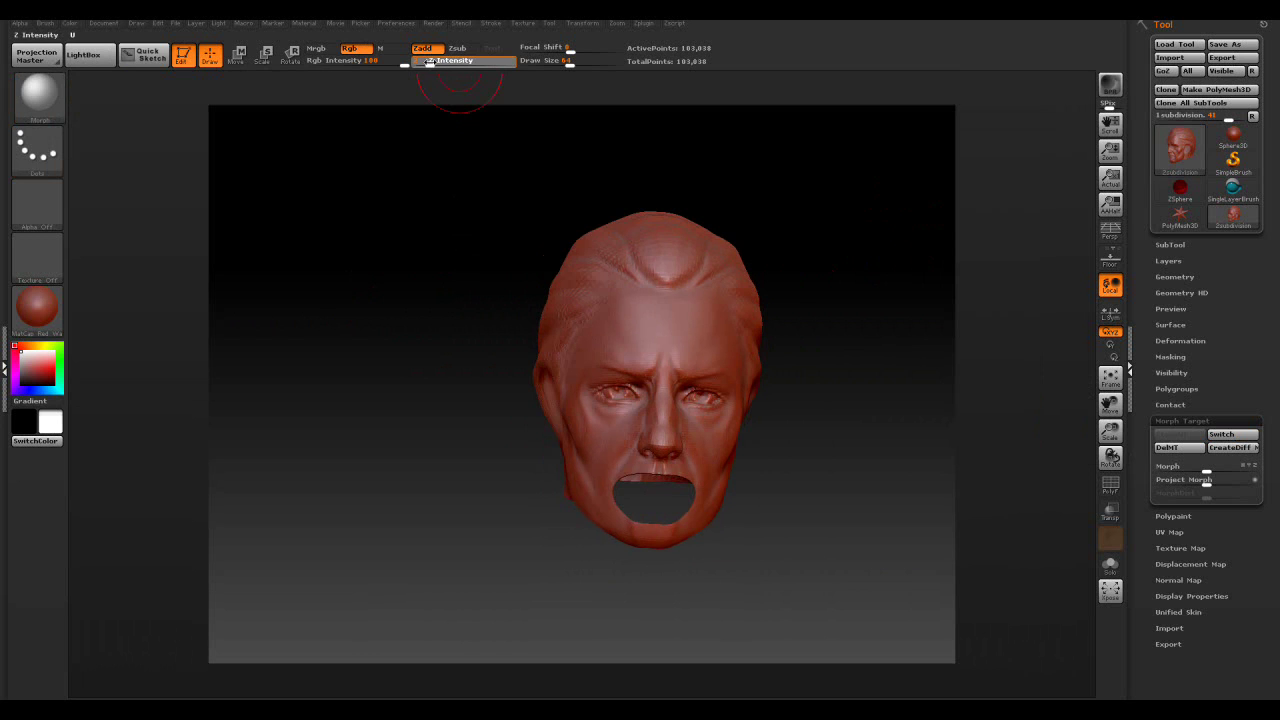
{"action": "left_click_drag", "start_coordinate": [427, 62], "coordinate": [418, 62]}
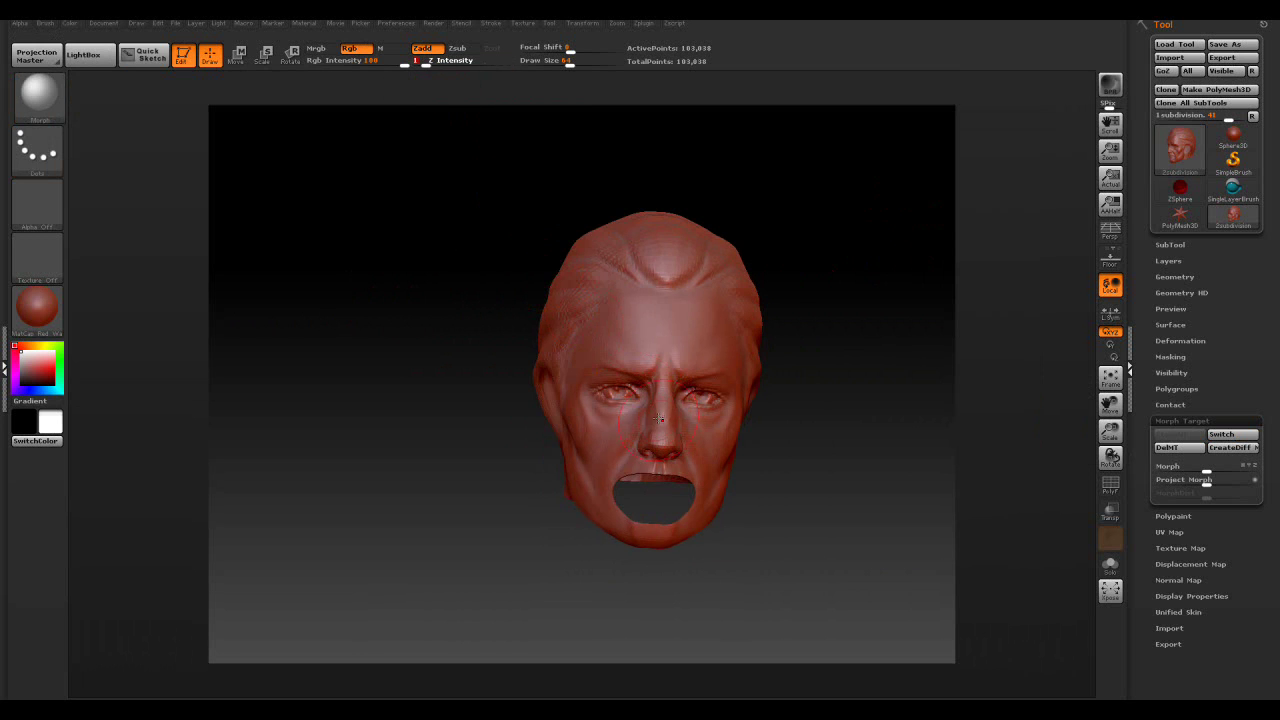
- Paint the stored orc shape onto the human head's eyes, nose, cheeks and mouth area with the Morph brush
{"action": "mouse_move", "coordinate": [633, 387]}
{"action": "left_mouse_down"}
{"action": "mouse_move", "coordinate": [608, 402]}
{"action": "mouse_move", "coordinate": [632, 391]}
{"action": "left_mouse_up"}
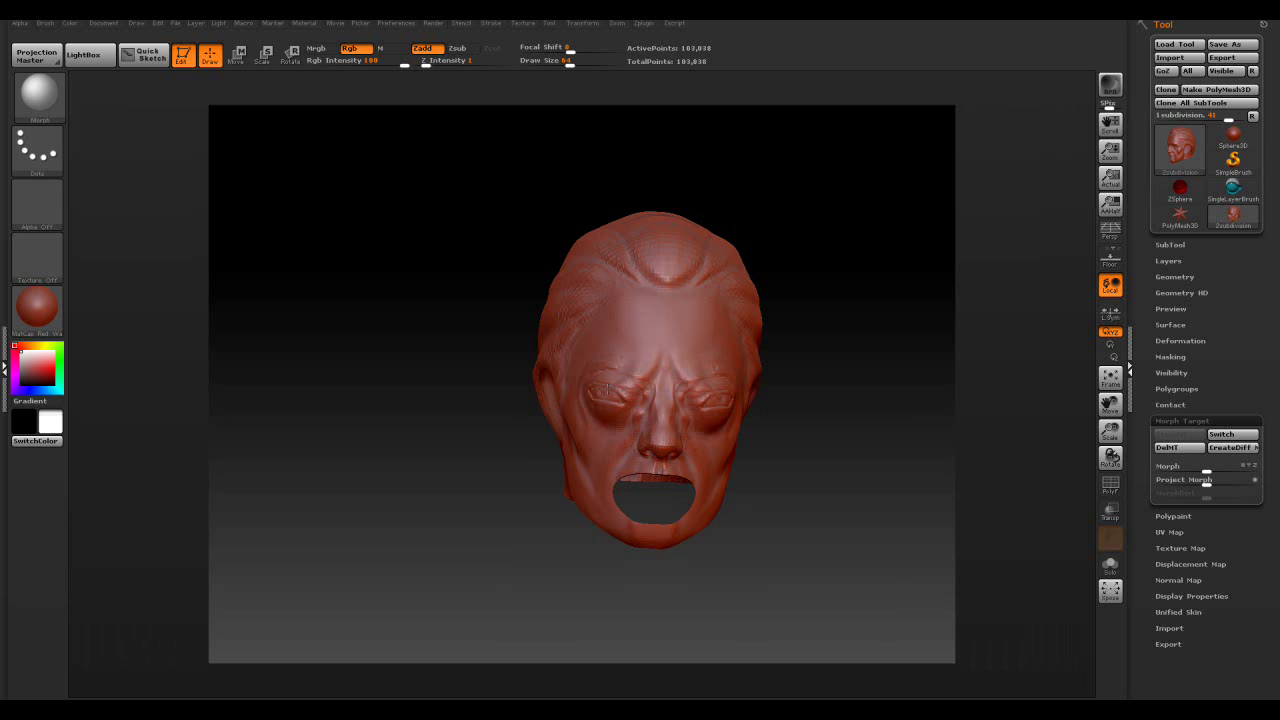
{"action": "left_click_drag", "start_coordinate": [843, 343], "coordinate": [805, 336]}
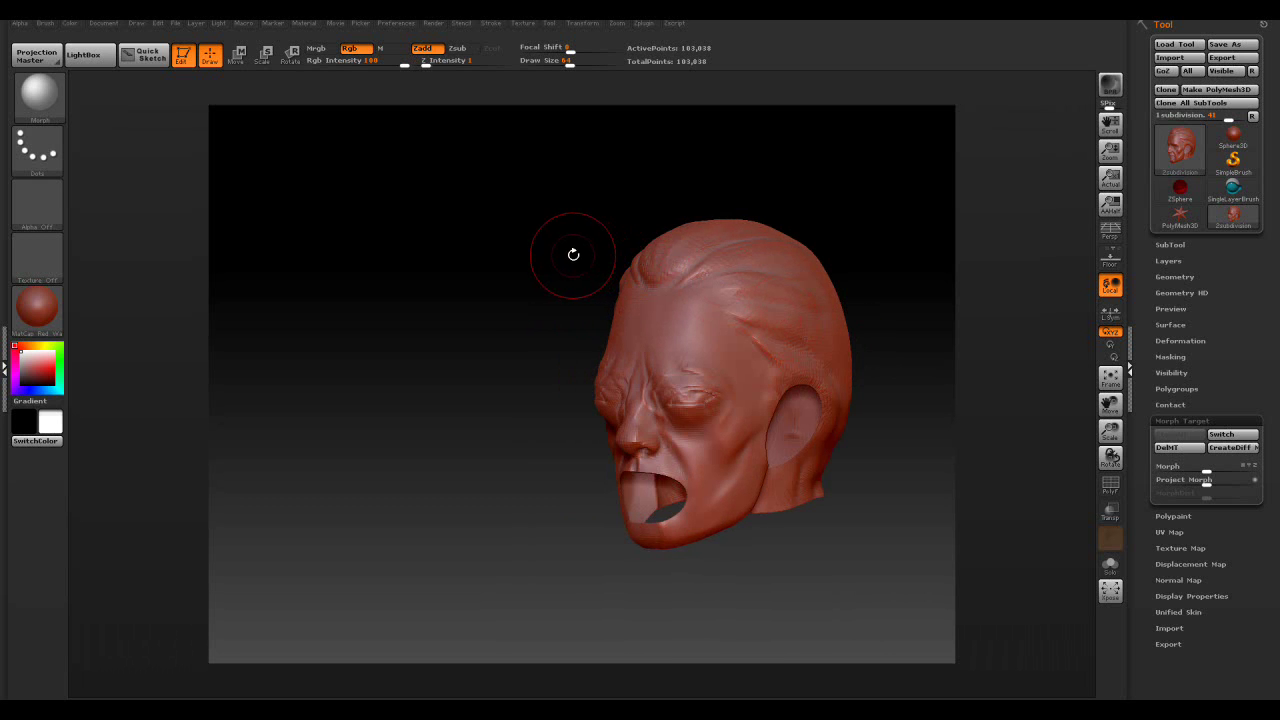
{"action": "left_click_drag", "start_coordinate": [571, 251], "coordinate": [485, 238], "text": "alt"}
{"action": "mouse_move", "coordinate": [855, 392]}
{"action": "left_mouse_down"}
{"action": "mouse_move", "coordinate": [883, 394]}
{"action": "mouse_move", "coordinate": [697, 477]}
{"action": "mouse_move", "coordinate": [640, 474]}
{"action": "mouse_move", "coordinate": [620, 500]}
{"action": "mouse_move", "coordinate": [604, 459]}
{"action": "left_mouse_up"}
{"action": "left_click_drag", "start_coordinate": [787, 499], "coordinate": [800, 470]}
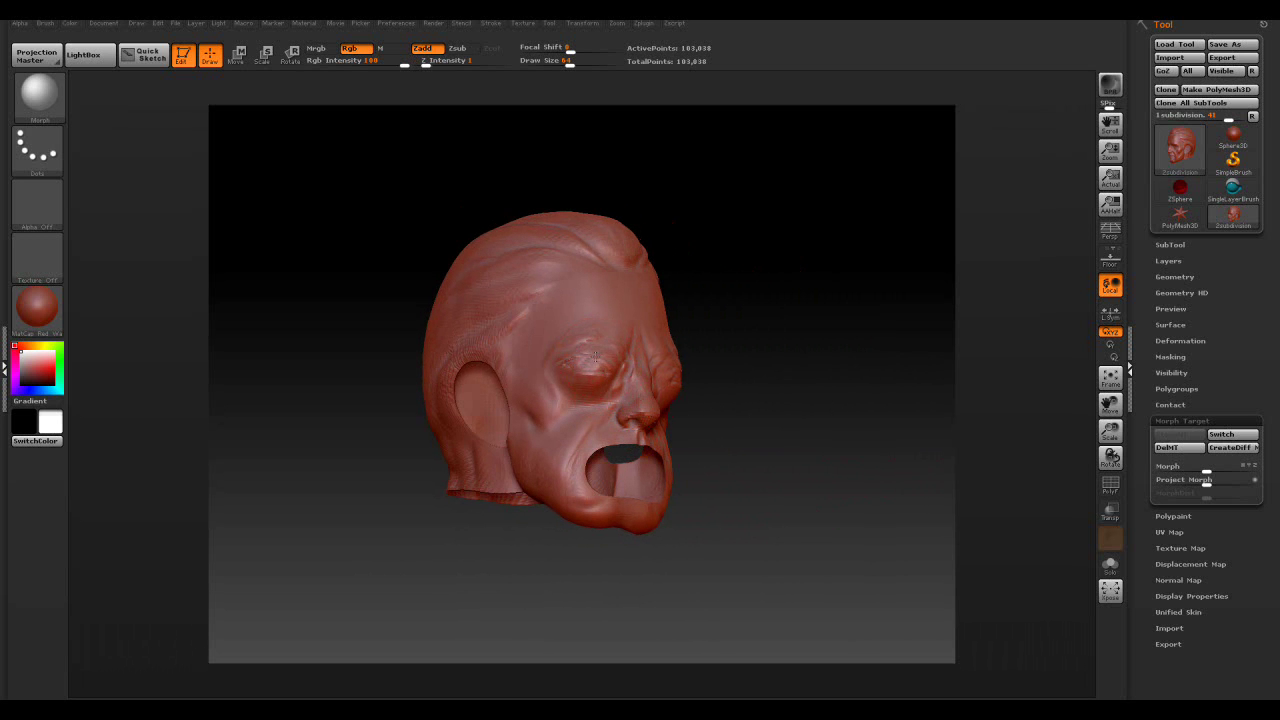
{"action": "mouse_move", "coordinate": [616, 354]}
{"action": "left_mouse_down"}
{"action": "mouse_move", "coordinate": [582, 353]}
{"action": "mouse_move", "coordinate": [607, 311]}
{"action": "mouse_move", "coordinate": [626, 323]}
{"action": "mouse_move", "coordinate": [617, 367]}
{"action": "left_mouse_up"}
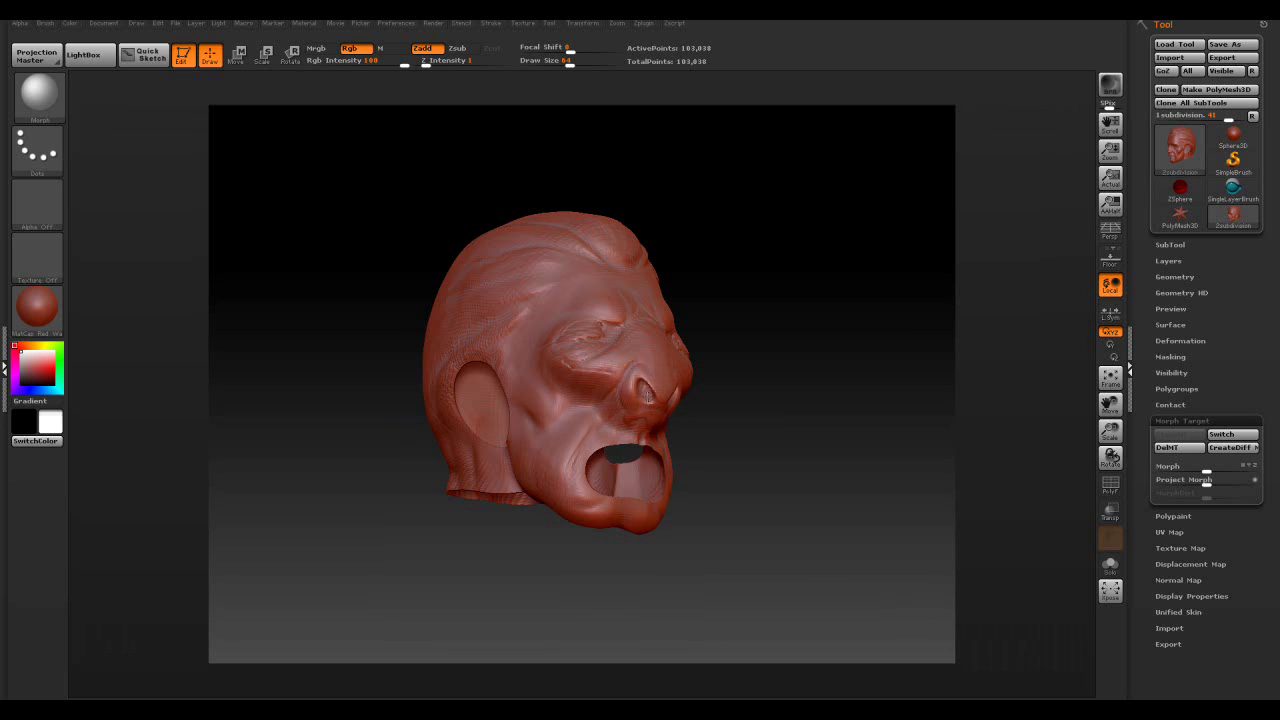
{"action": "left_click_drag", "start_coordinate": [650, 395], "coordinate": [500, 395]}
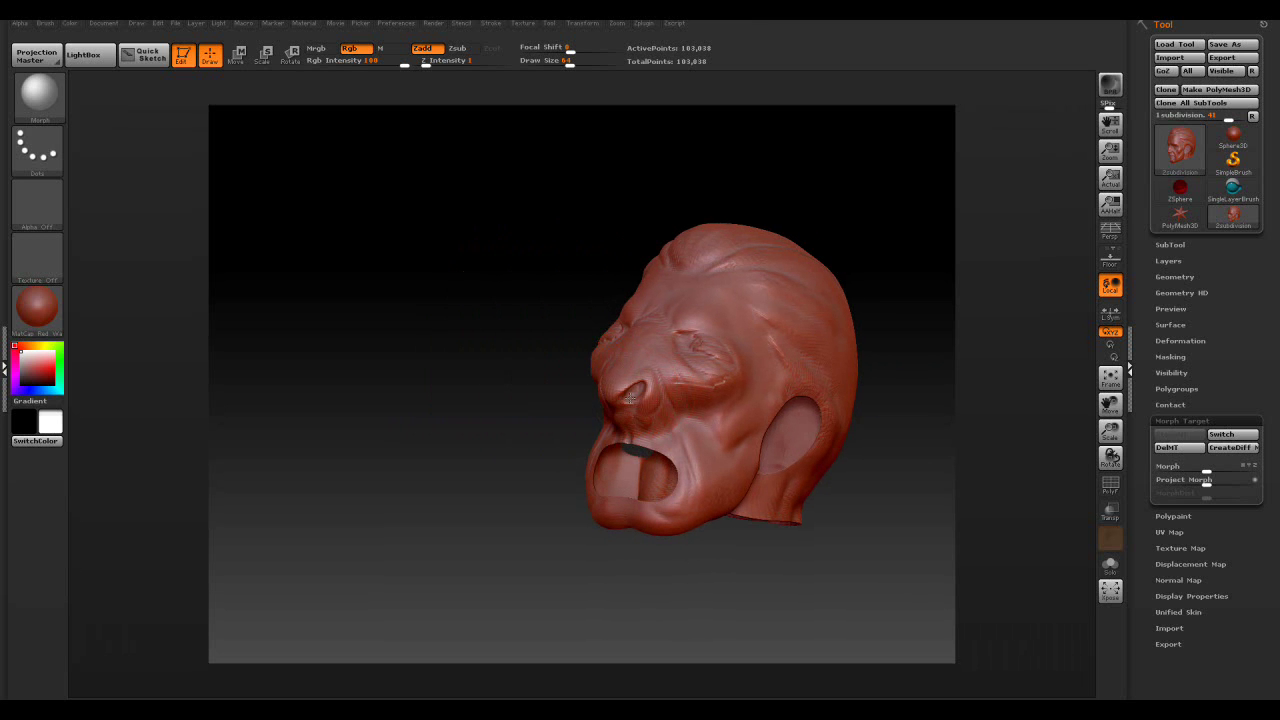
{"action": "mouse_move", "coordinate": [640, 363]}
{"action": "left_mouse_down"}
{"action": "mouse_move", "coordinate": [562, 363]}
{"action": "mouse_move", "coordinate": [790, 372]}
{"action": "left_mouse_up"}
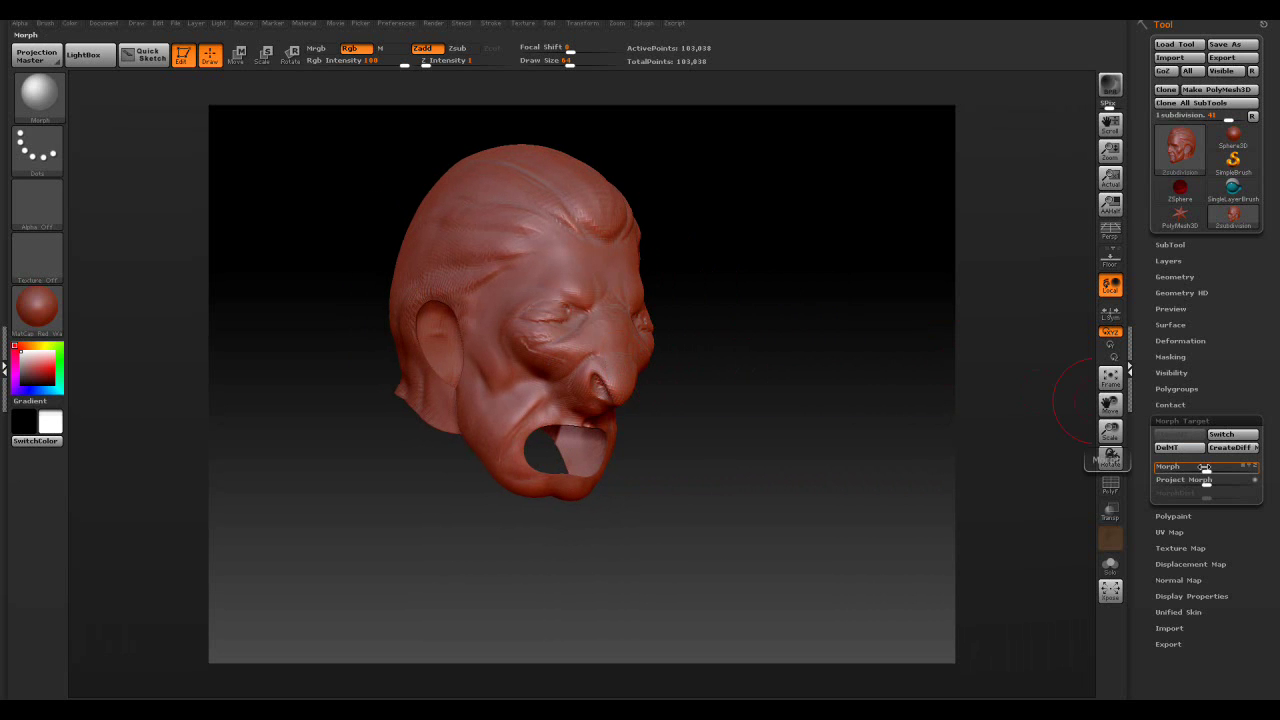
- Preview the painted head blending toward the stored orc shape and back with the Morph slider
{"action": "mouse_move", "coordinate": [1205, 466]}
{"action": "left_mouse_down"}
{"action": "mouse_move", "coordinate": [1264, 469]}
{"action": "mouse_move", "coordinate": [1172, 468]}
{"action": "mouse_move", "coordinate": [1263, 466]}
{"action": "left_mouse_up"}
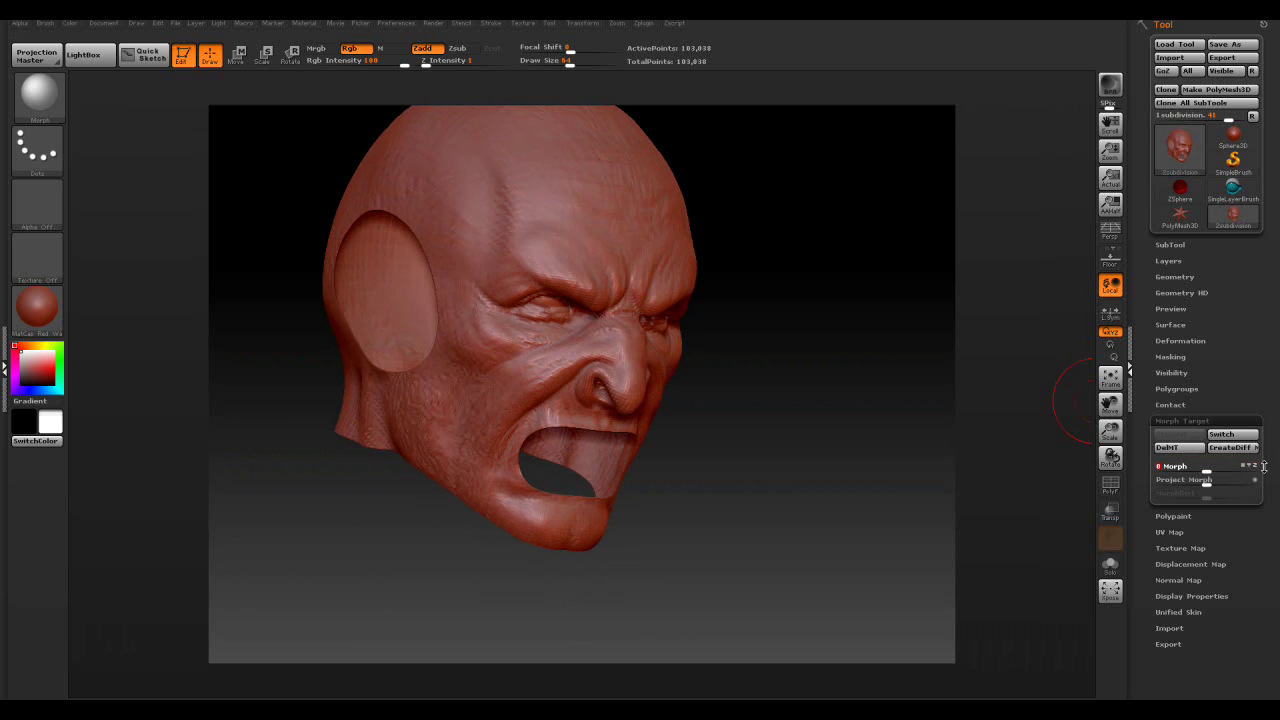
{"action": "left_click", "coordinate": [1196, 466]}
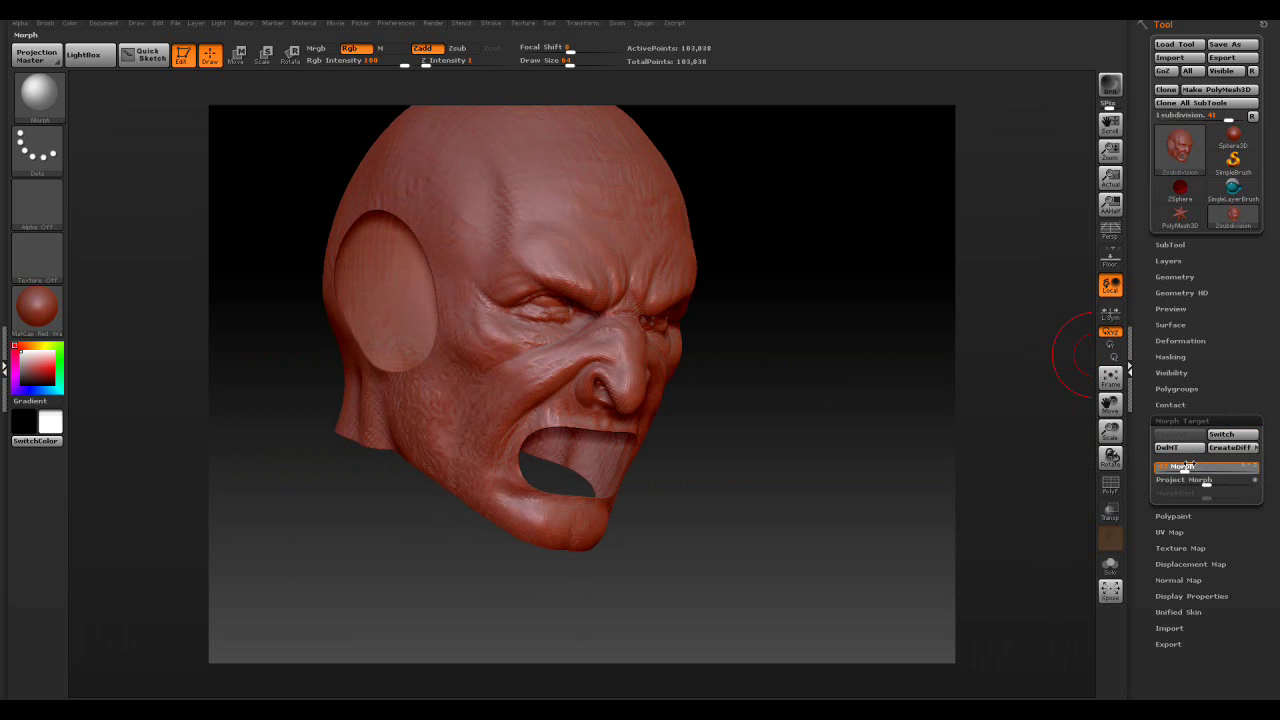
{"action": "left_click", "coordinate": [1183, 463]}
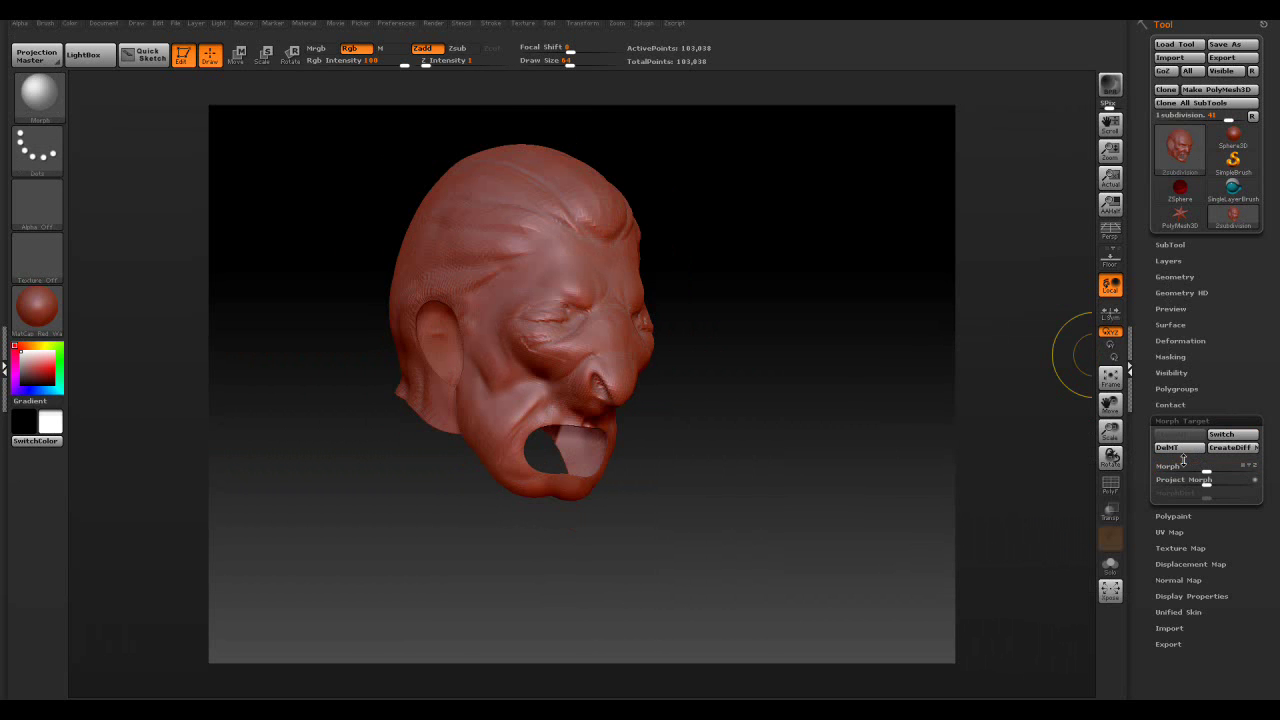
{"action": "mouse_move", "coordinate": [1194, 463]}
{"action": "left_mouse_down"}
{"action": "mouse_move", "coordinate": [1200, 484]}
{"action": "mouse_move", "coordinate": [1186, 466]}
{"action": "left_mouse_up"}
{"action": "left_click_drag", "start_coordinate": [1000, 420], "coordinate": [778, 376]}
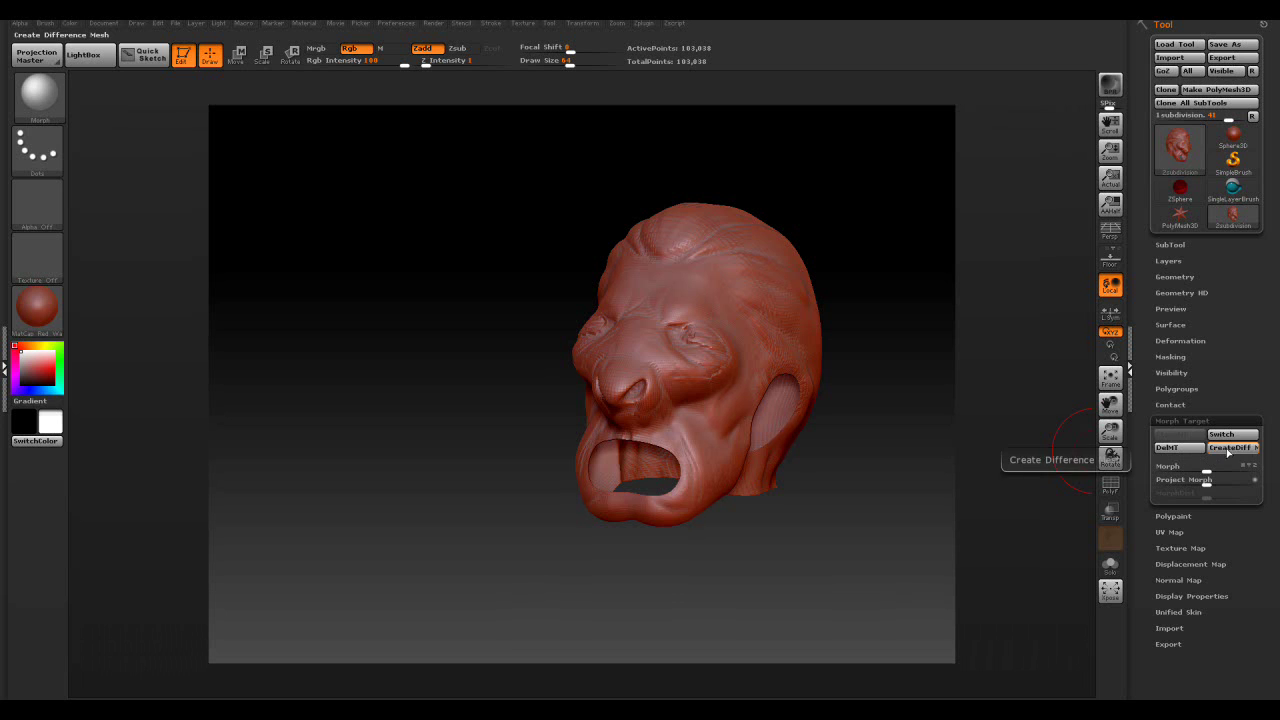
- Store the blended head as the new morph target, import 2subdivision.obj over it and morph that head into the stored blend
{"action": "left_click", "coordinate": [1189, 450]}
{"action": "left_click", "coordinate": [1176, 436]}
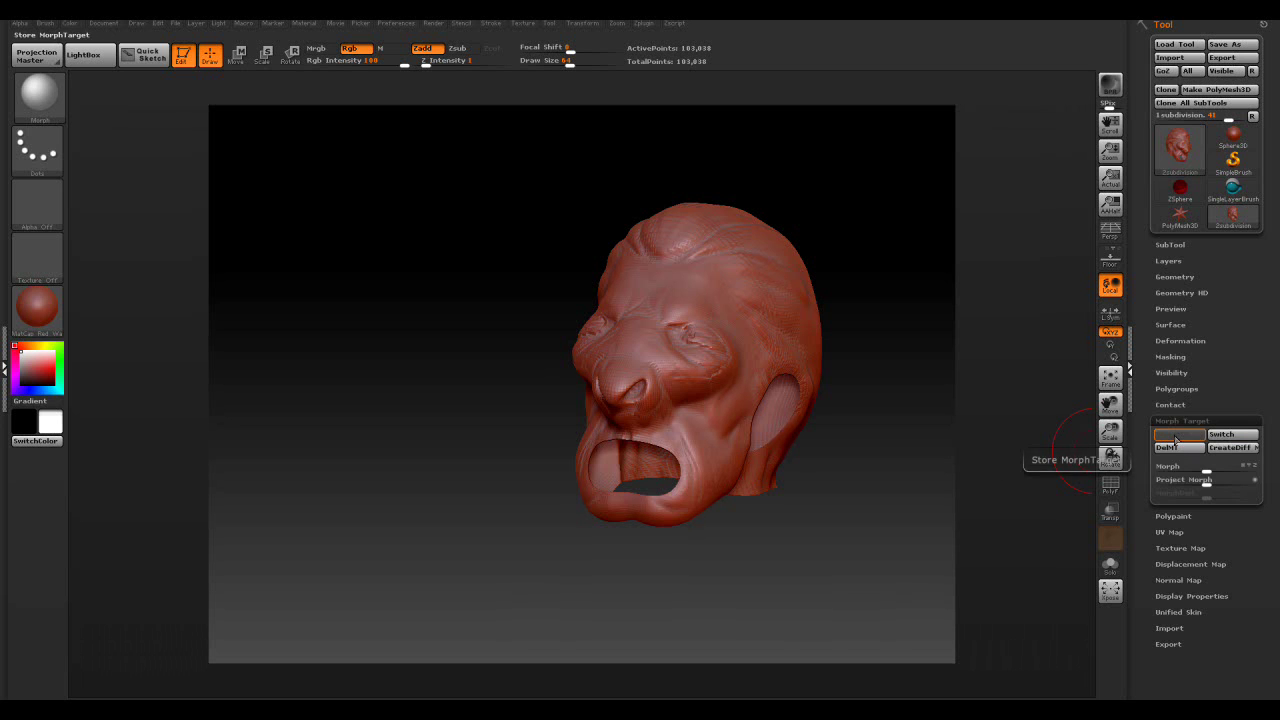
{"action": "left_click", "coordinate": [1162, 62]}
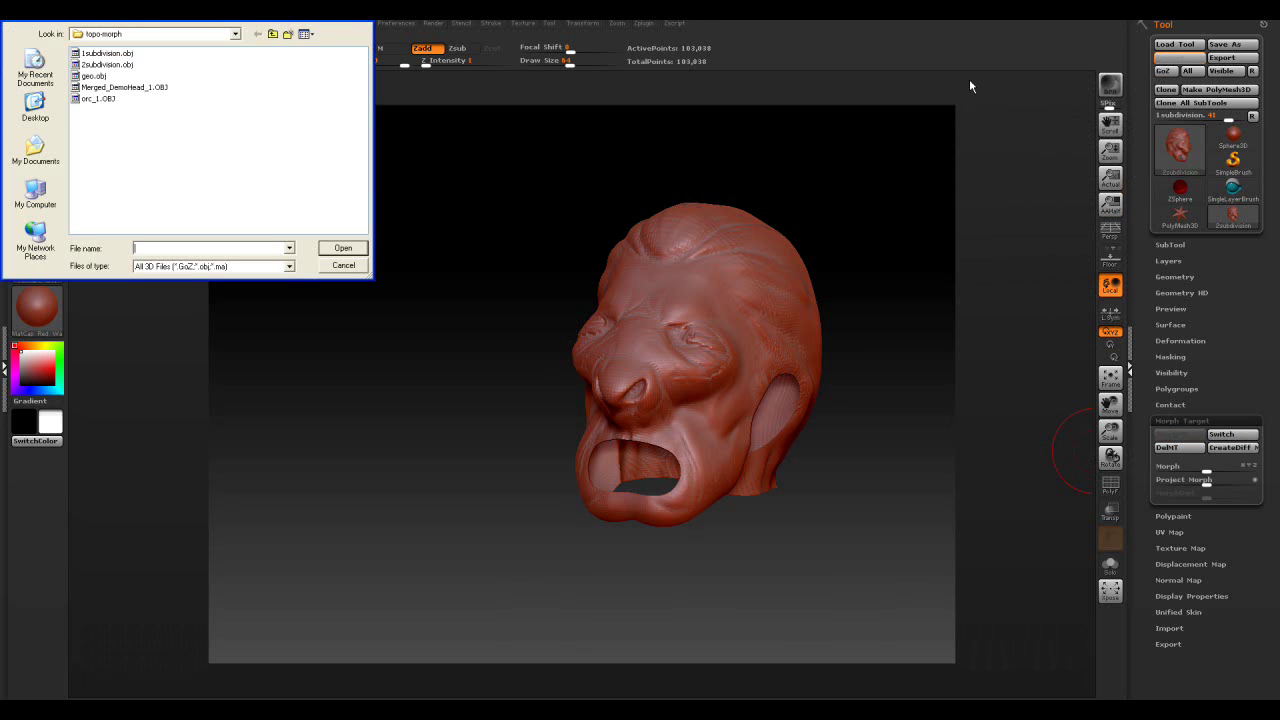
{"action": "left_click", "coordinate": [108, 65]}
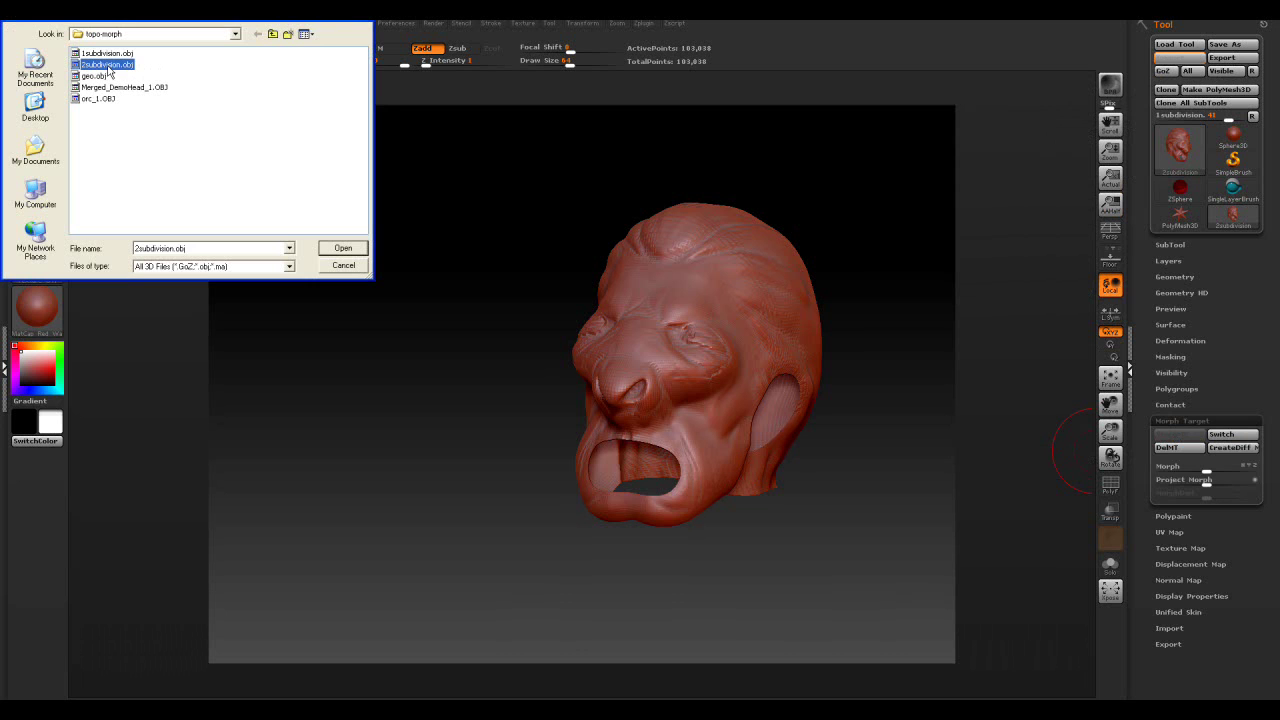
{"action": "left_click", "coordinate": [340, 248]}
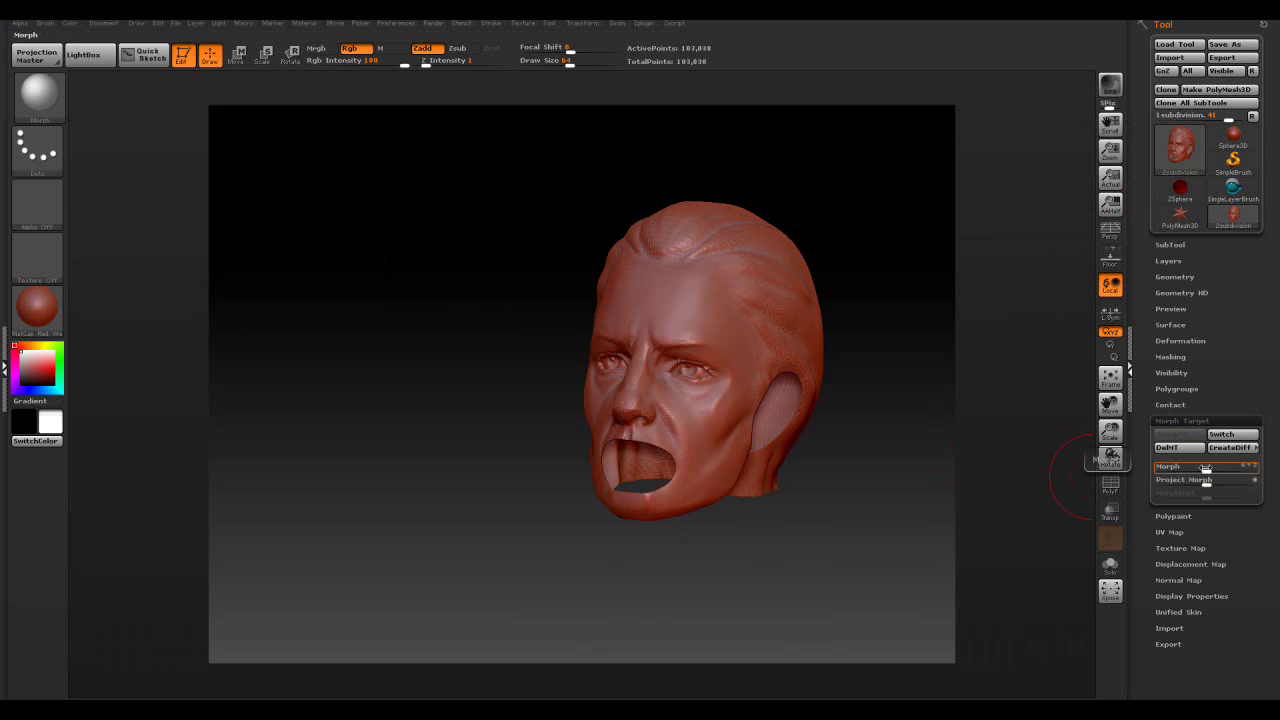
{"action": "left_click_drag", "start_coordinate": [1207, 469], "coordinate": [1262, 469]}
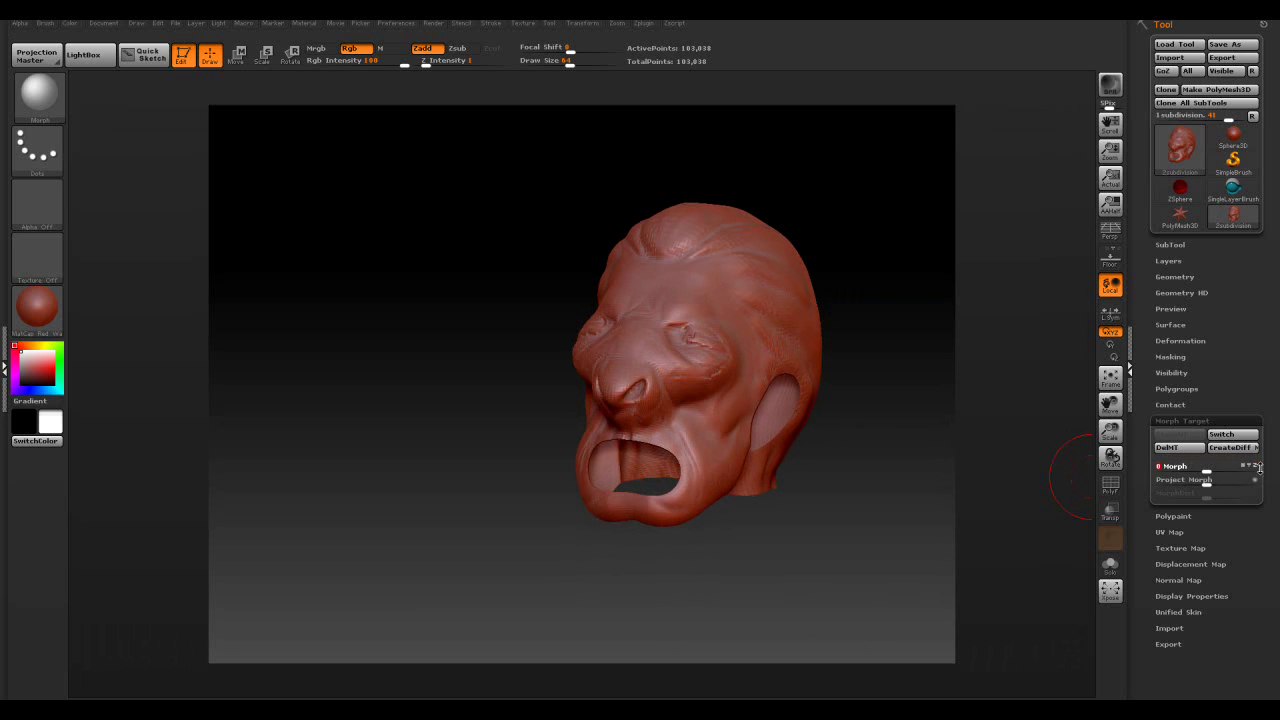
- Renew the morph target from the blended head, import 1subdivision.obj over it and try the Morph slider on the orc head
{"action": "left_click", "coordinate": [1191, 449]}
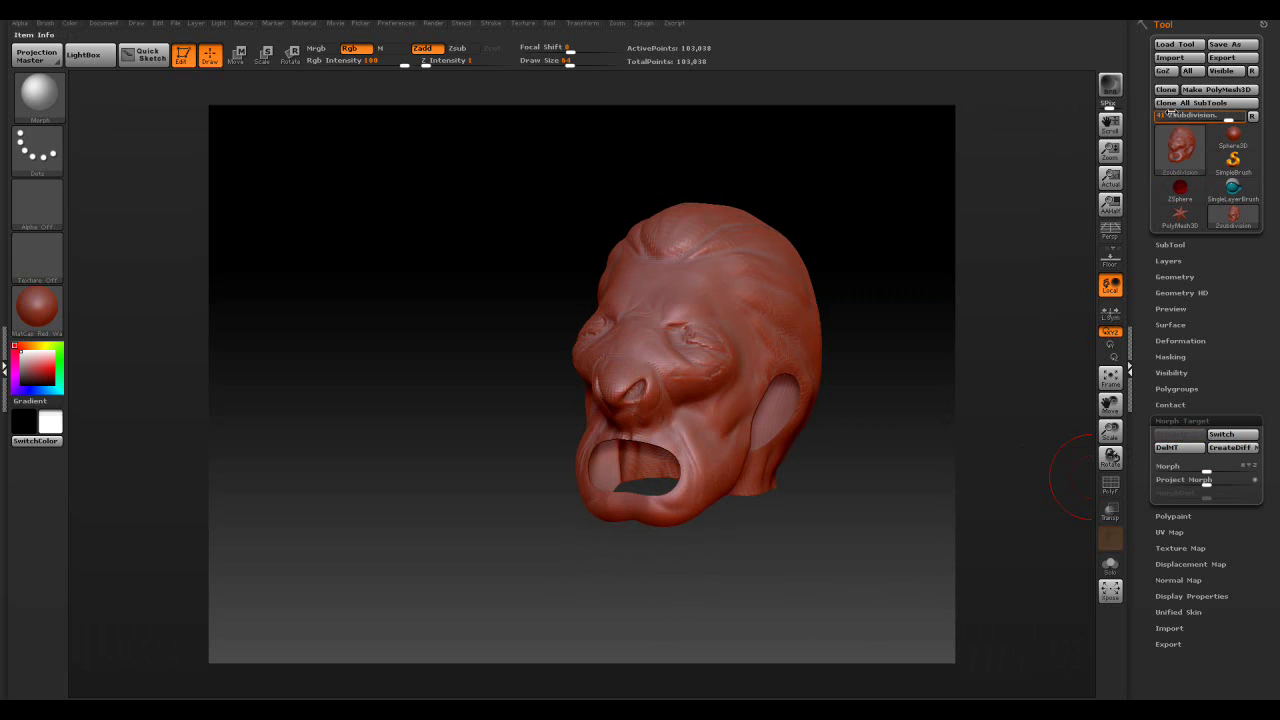
{"action": "left_click", "coordinate": [1161, 60]}
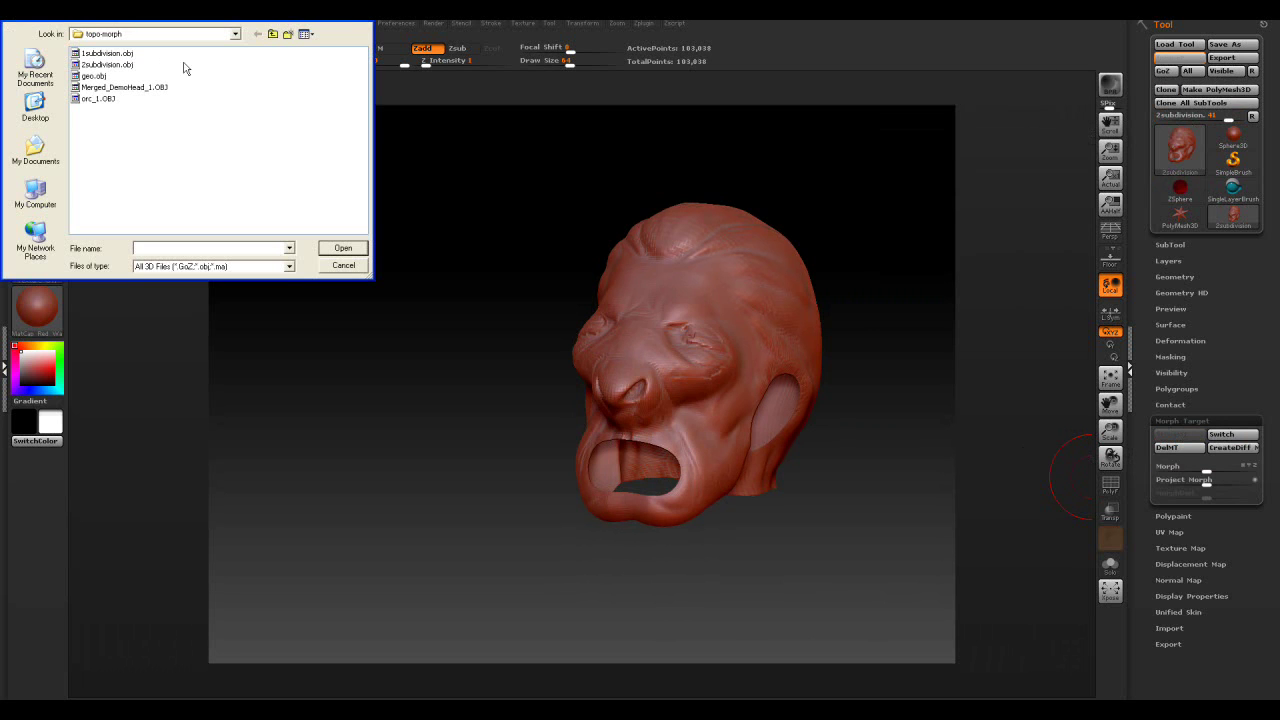
{"action": "left_click", "coordinate": [108, 54]}
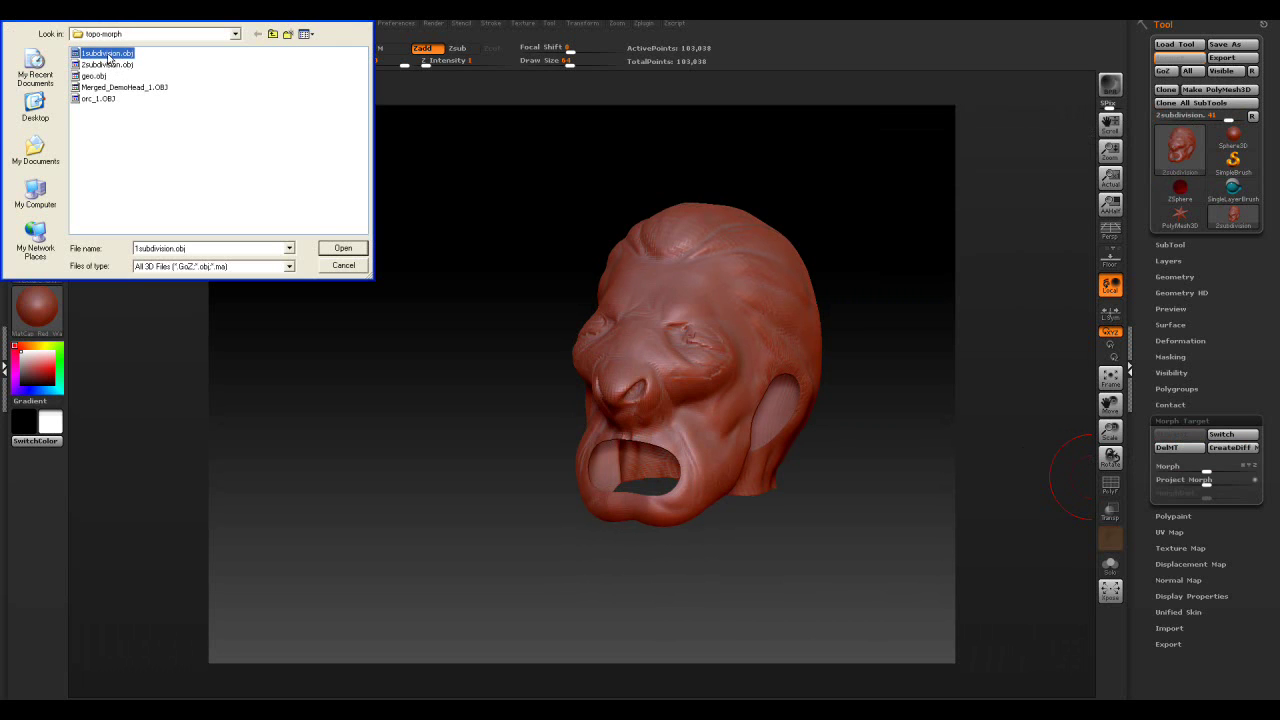
{"action": "left_click", "coordinate": [341, 248]}
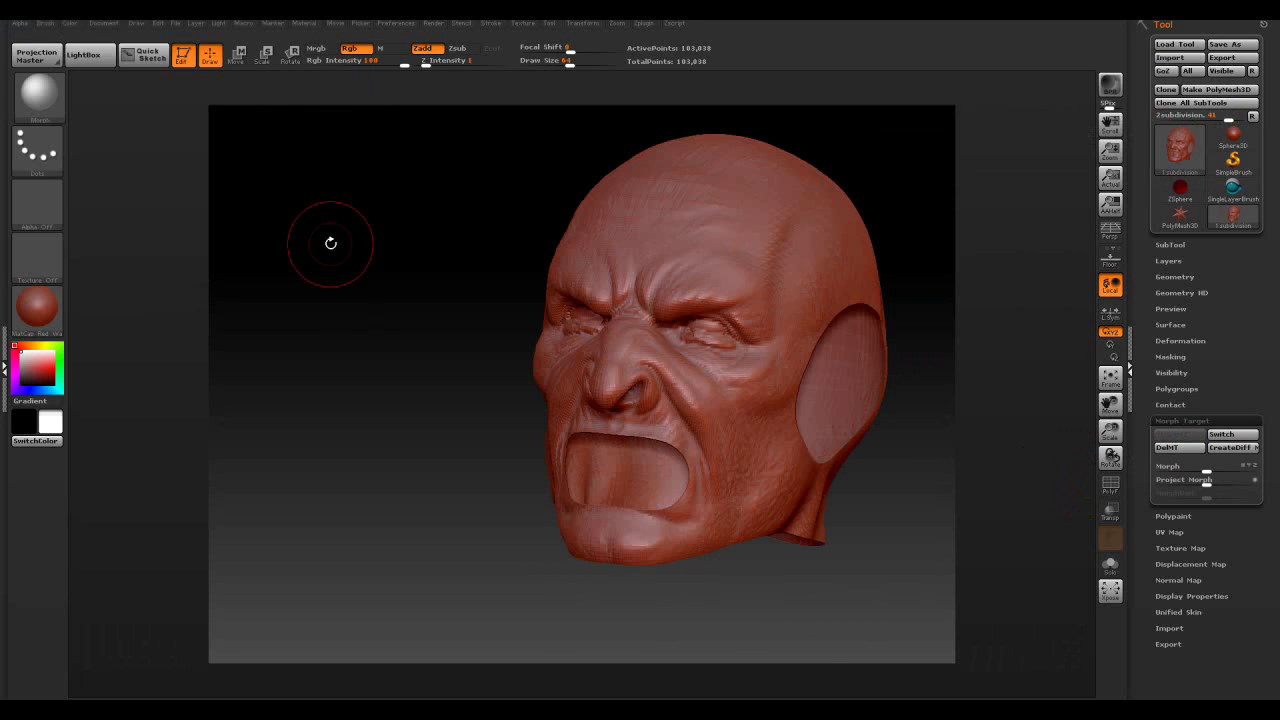
{"action": "mouse_move", "coordinate": [1196, 470]}
{"action": "left_mouse_down"}
{"action": "mouse_move", "coordinate": [1250, 468]}
{"action": "mouse_move", "coordinate": [1196, 469]}
{"action": "left_mouse_up"}
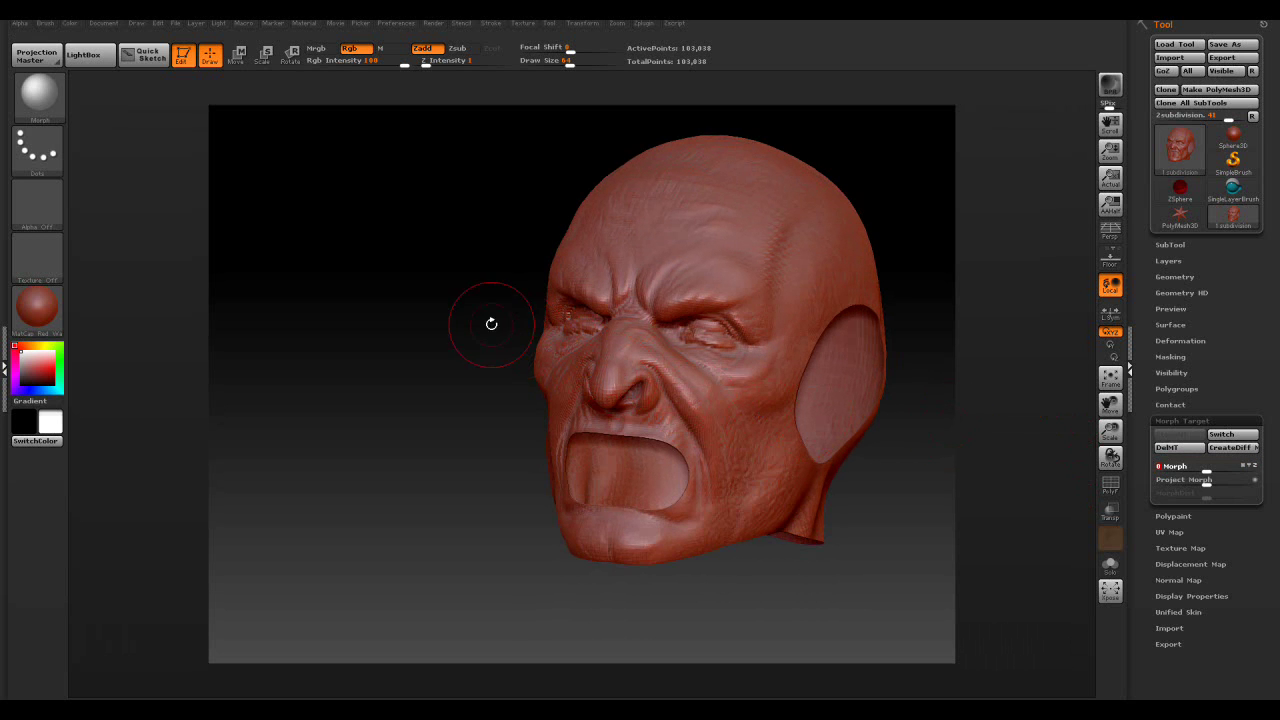
{"action": "mouse_move", "coordinate": [487, 322]}
{"action": "left_mouse_down"}
{"action": "mouse_move", "coordinate": [423, 300]}
{"action": "mouse_move", "coordinate": [406, 314]}
{"action": "mouse_move", "coordinate": [458, 340]}
{"action": "left_mouse_up"}
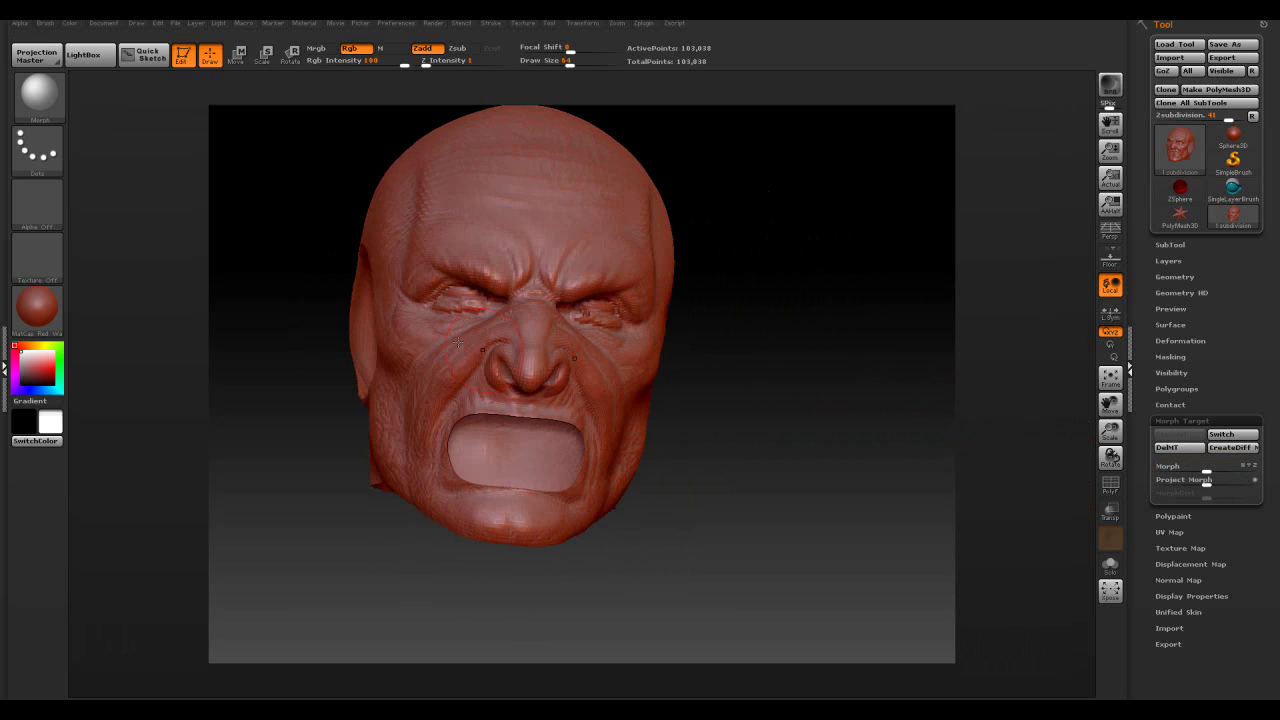
- Delete the morph target and import 2subdivision.obj to bring back the clean human head
{"action": "left_click", "coordinate": [1180, 447]}
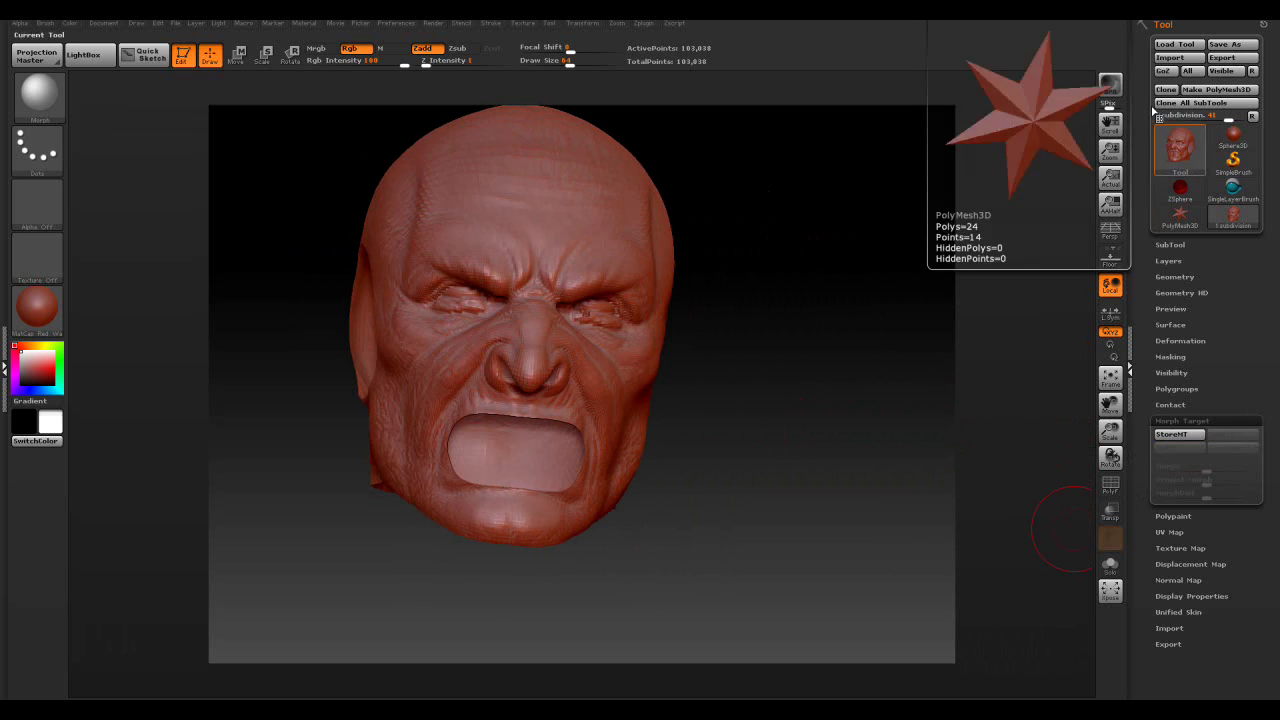
{"action": "left_click", "coordinate": [1168, 58]}
{"action": "left_click", "coordinate": [108, 65]}
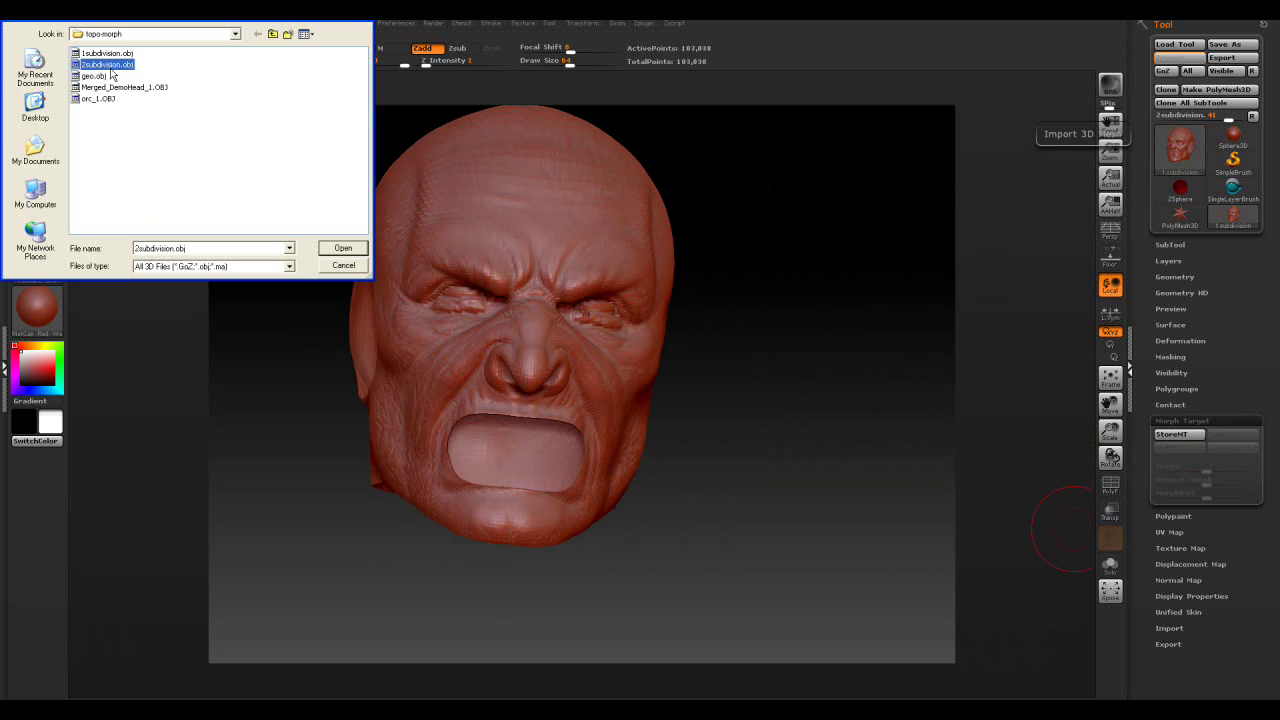
{"action": "left_click", "coordinate": [338, 248]}
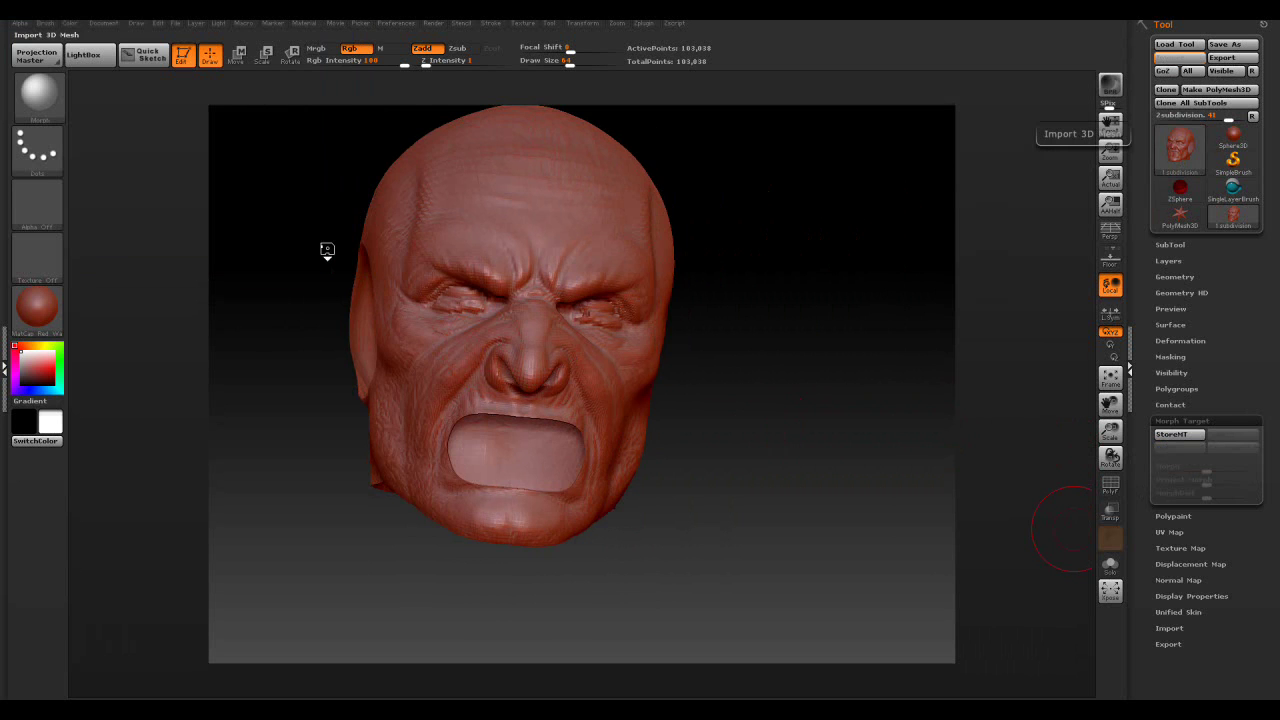
{"action": "left_click_drag", "start_coordinate": [728, 427], "coordinate": [779, 441]}
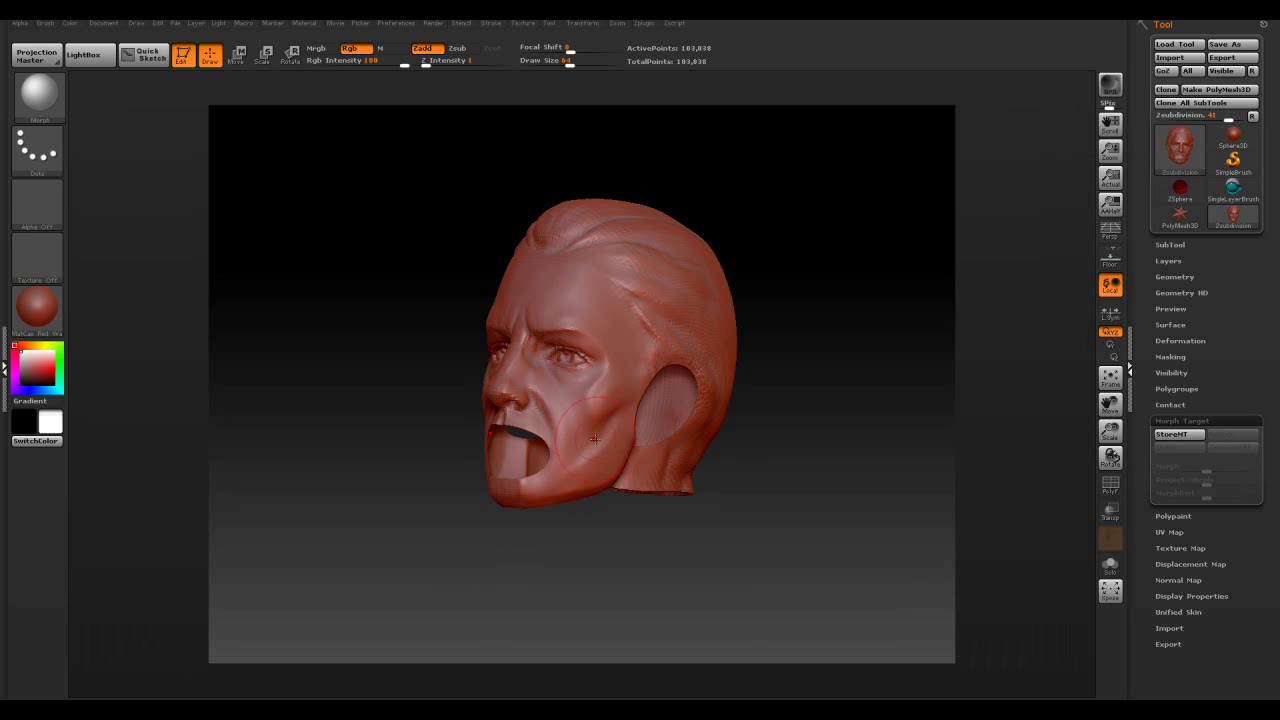
- Store the human head as a morph target, import 1subdivision.obj over it and switch so the orc shape becomes the target
{"action": "left_click", "coordinate": [1175, 436]}
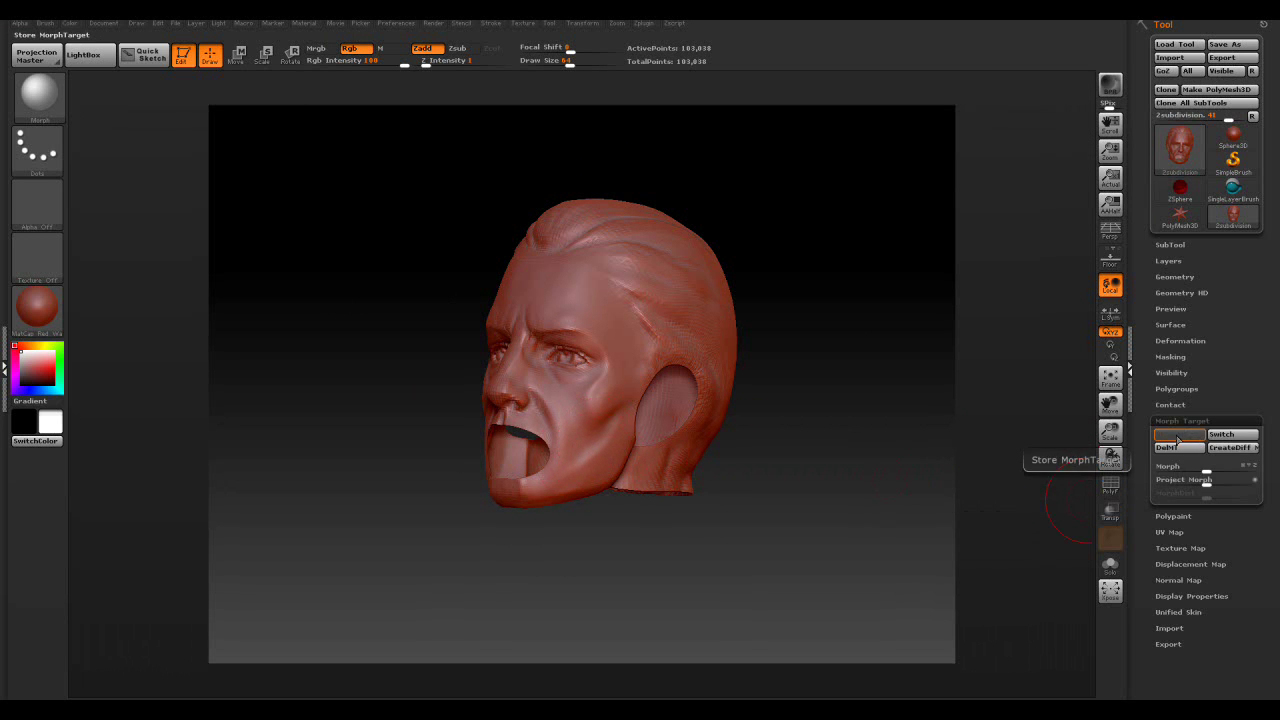
{"action": "left_click", "coordinate": [1168, 58]}
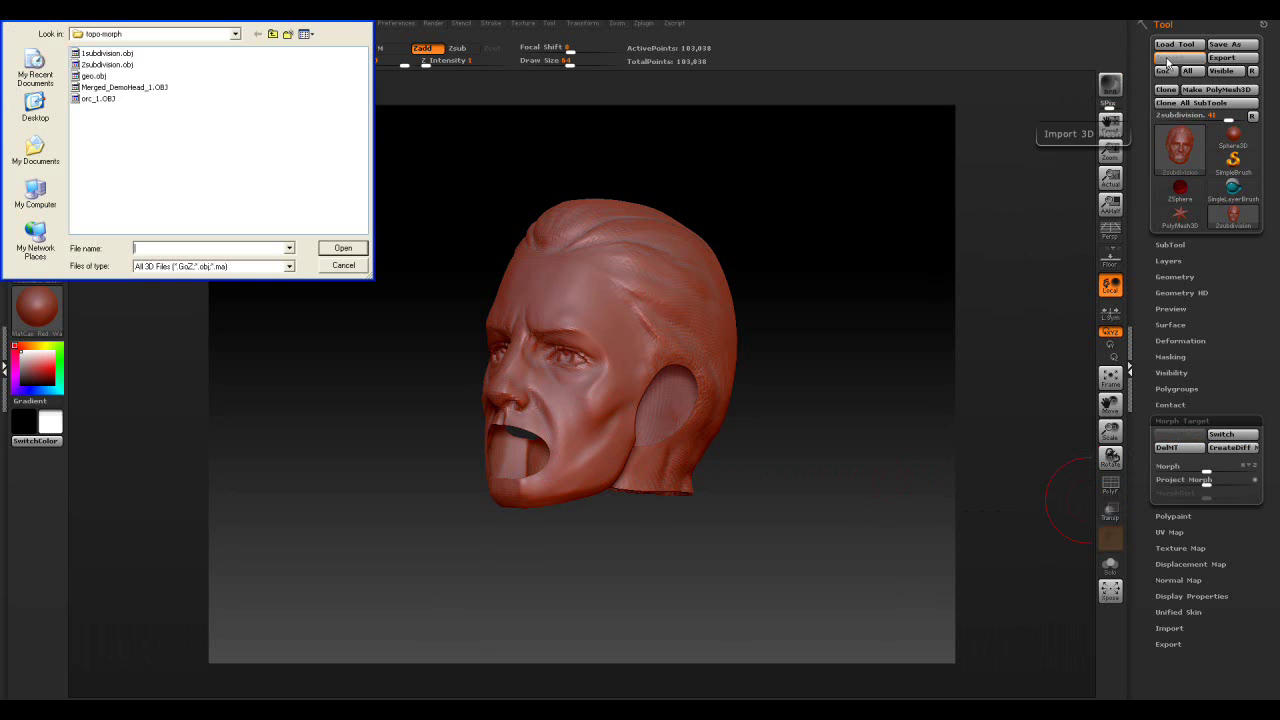
{"action": "left_click", "coordinate": [110, 54]}
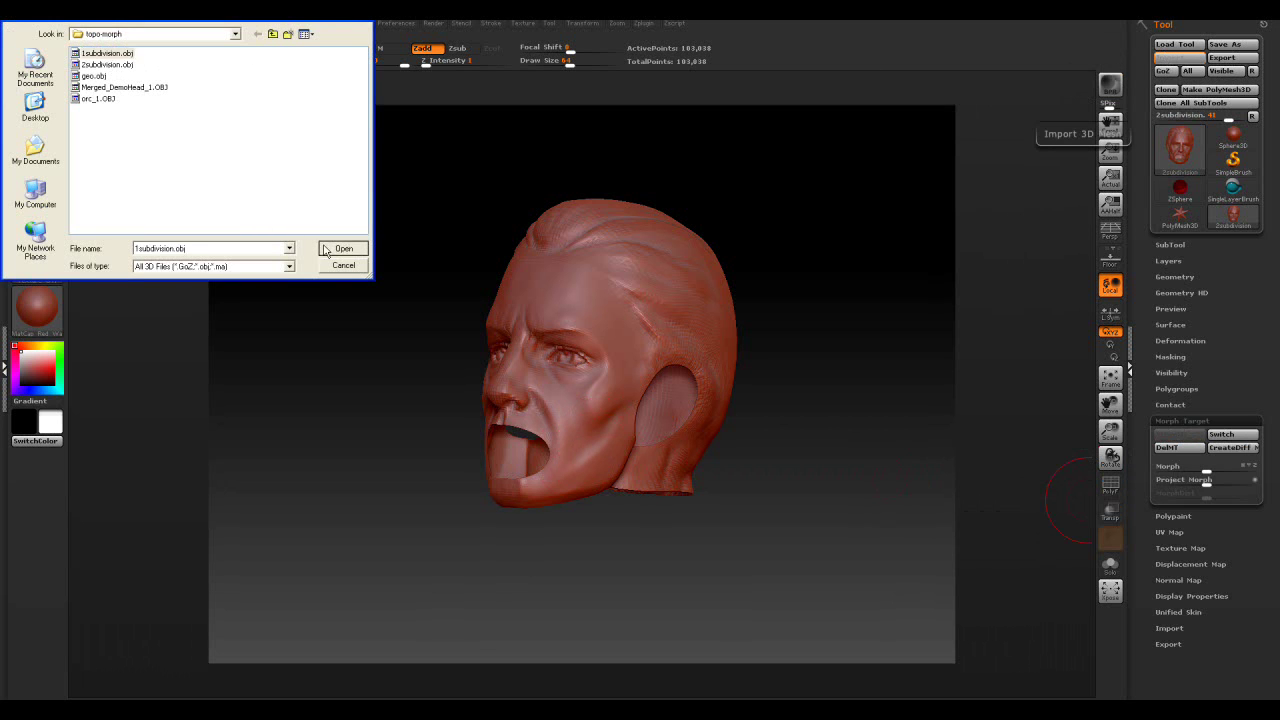
{"action": "left_click", "coordinate": [324, 251]}
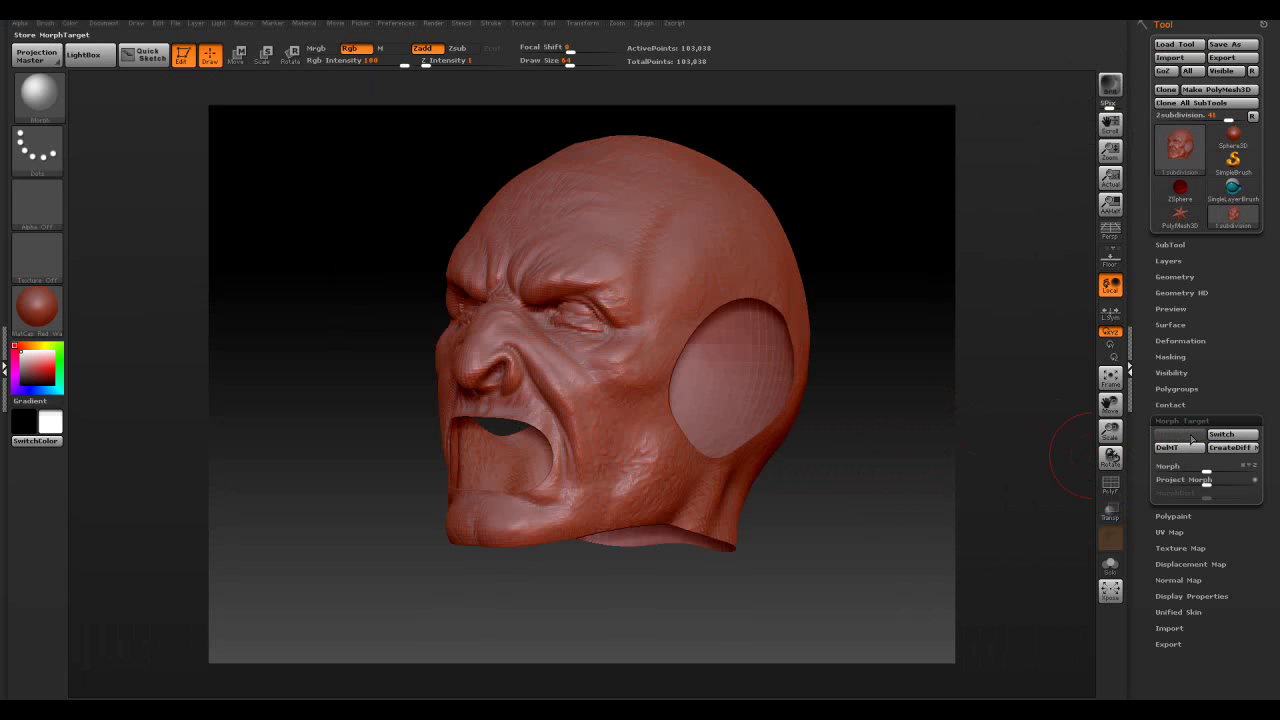
{"action": "left_click", "coordinate": [1216, 435]}
- Paint the stored orc shape onto both cheeks and the jaw of the human head with the Morph brush
{"action": "mouse_move", "coordinate": [578, 465]}
{"action": "left_mouse_down"}
{"action": "mouse_move", "coordinate": [534, 476]}
{"action": "mouse_move", "coordinate": [586, 463]}
{"action": "mouse_move", "coordinate": [601, 443]}
{"action": "mouse_move", "coordinate": [536, 490]}
{"action": "left_mouse_up"}
{"action": "left_click_drag", "start_coordinate": [570, 450], "coordinate": [582, 470]}
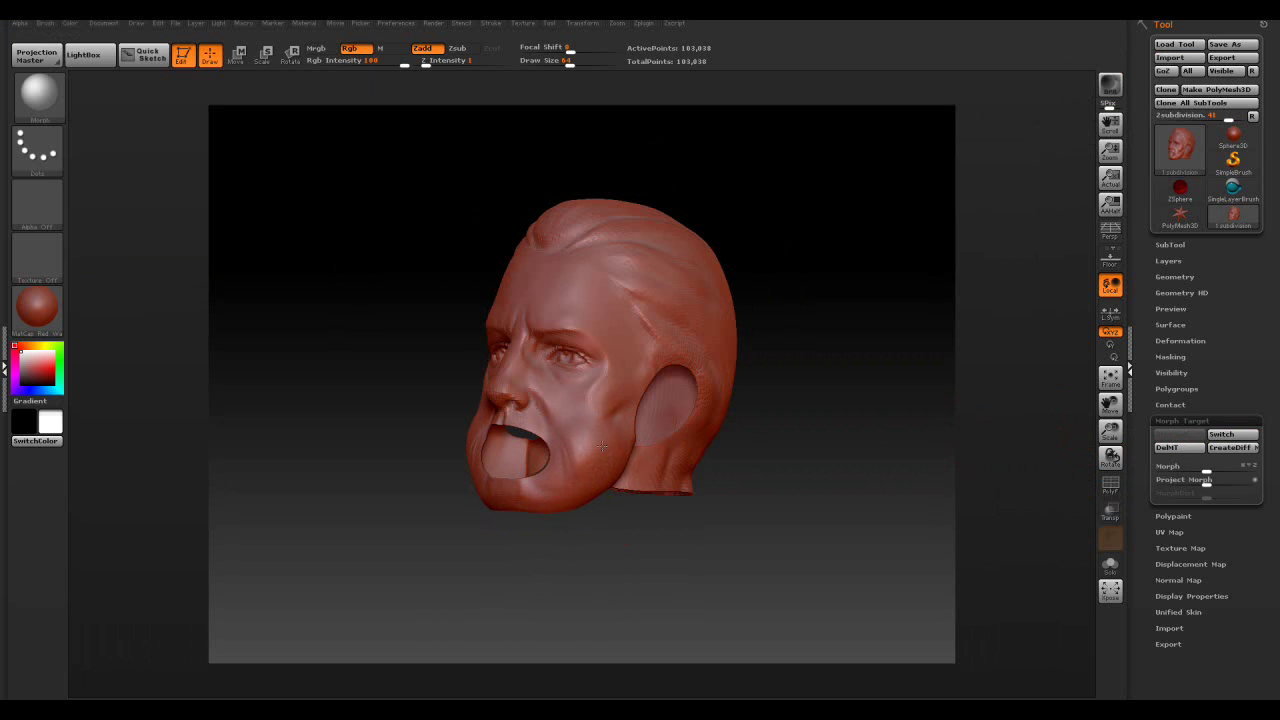
{"action": "mouse_move", "coordinate": [394, 410]}
{"action": "left_mouse_down"}
{"action": "mouse_move", "coordinate": [447, 443]}
{"action": "mouse_move", "coordinate": [435, 439]}
{"action": "mouse_move", "coordinate": [488, 414]}
{"action": "left_mouse_up"}
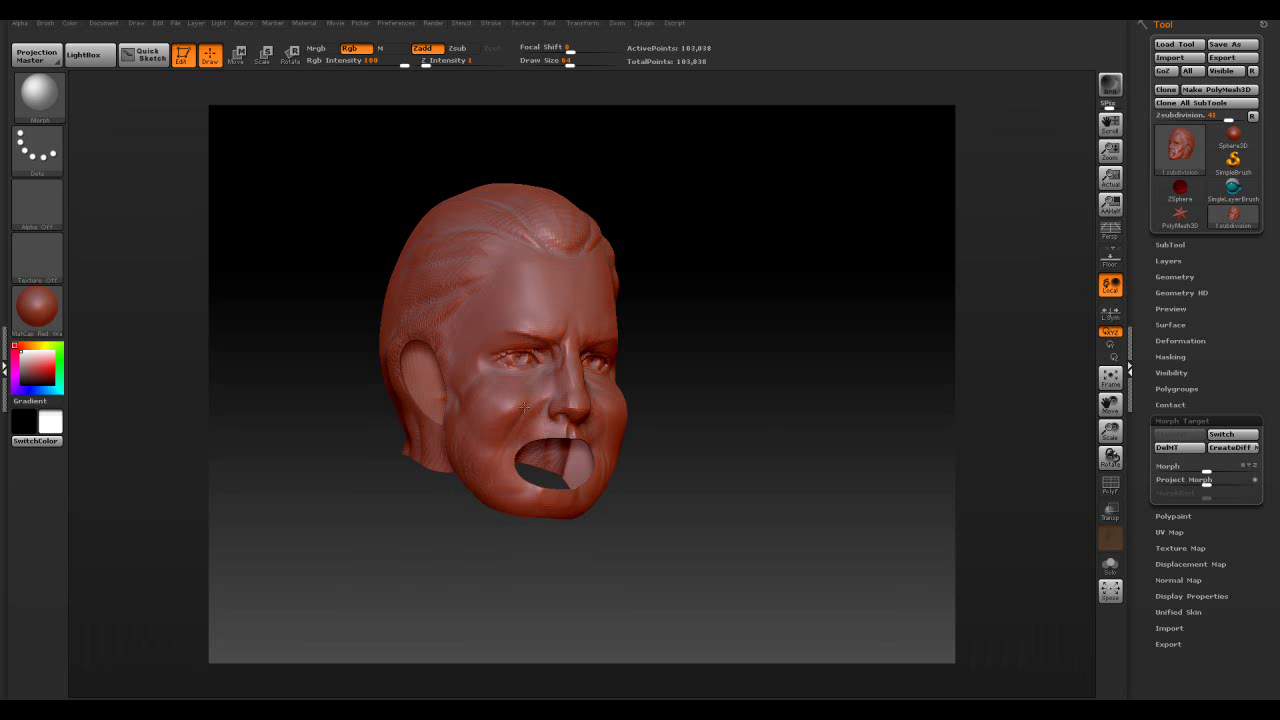
{"action": "left_click_drag", "start_coordinate": [673, 455], "coordinate": [737, 480]}
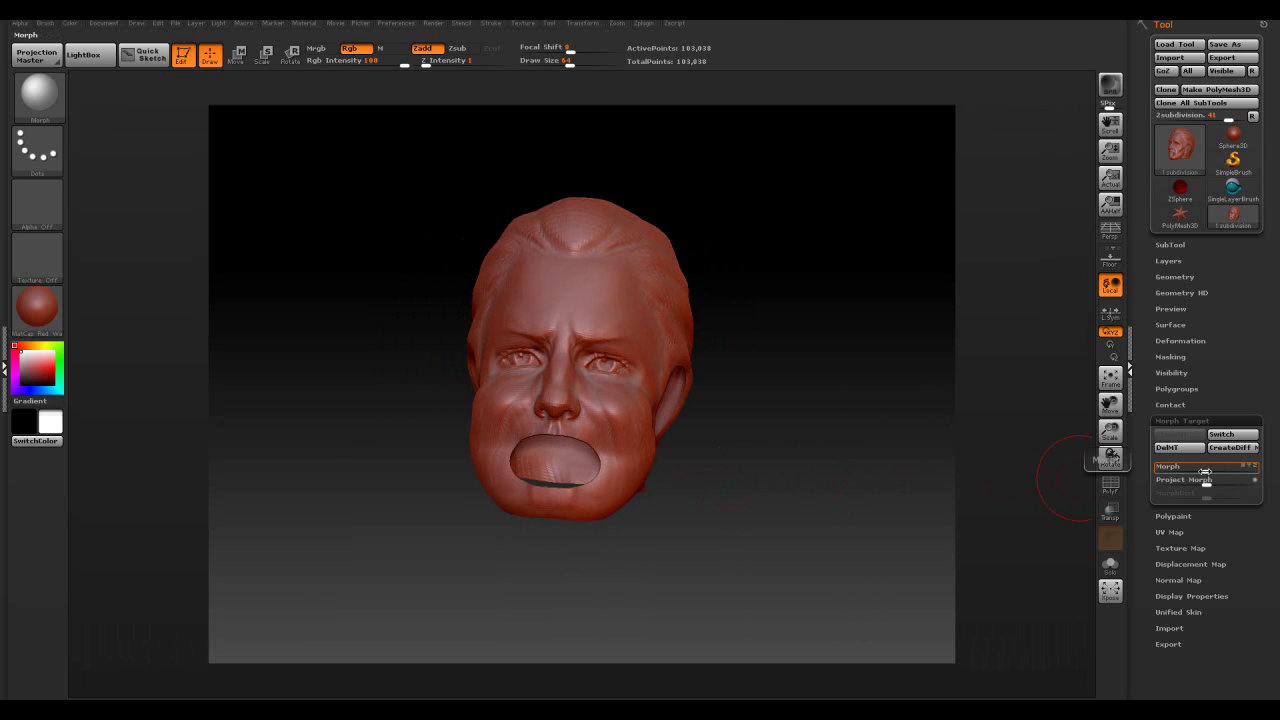
- Exaggerate the blended head's jaw and brow by morphing it away from the stored orc shape
{"action": "mouse_move", "coordinate": [1212, 467]}
{"action": "left_mouse_down"}
{"action": "mouse_move", "coordinate": [1257, 467]}
{"action": "mouse_move", "coordinate": [1187, 467]}
{"action": "left_mouse_up"}
{"action": "left_click_drag", "start_coordinate": [863, 449], "coordinate": [805, 443]}
{"action": "mouse_move", "coordinate": [1176, 467]}
{"action": "left_mouse_down"}
{"action": "mouse_move", "coordinate": [1265, 466]}
{"action": "mouse_move", "coordinate": [1186, 467]}
{"action": "left_mouse_up"}
{"action": "left_click_drag", "start_coordinate": [828, 451], "coordinate": [861, 464]}
- Replace the morph target with the exaggerated head, import 1subdivision.obj over it and switch back to the exaggerated shape
{"action": "left_click", "coordinate": [1172, 447]}
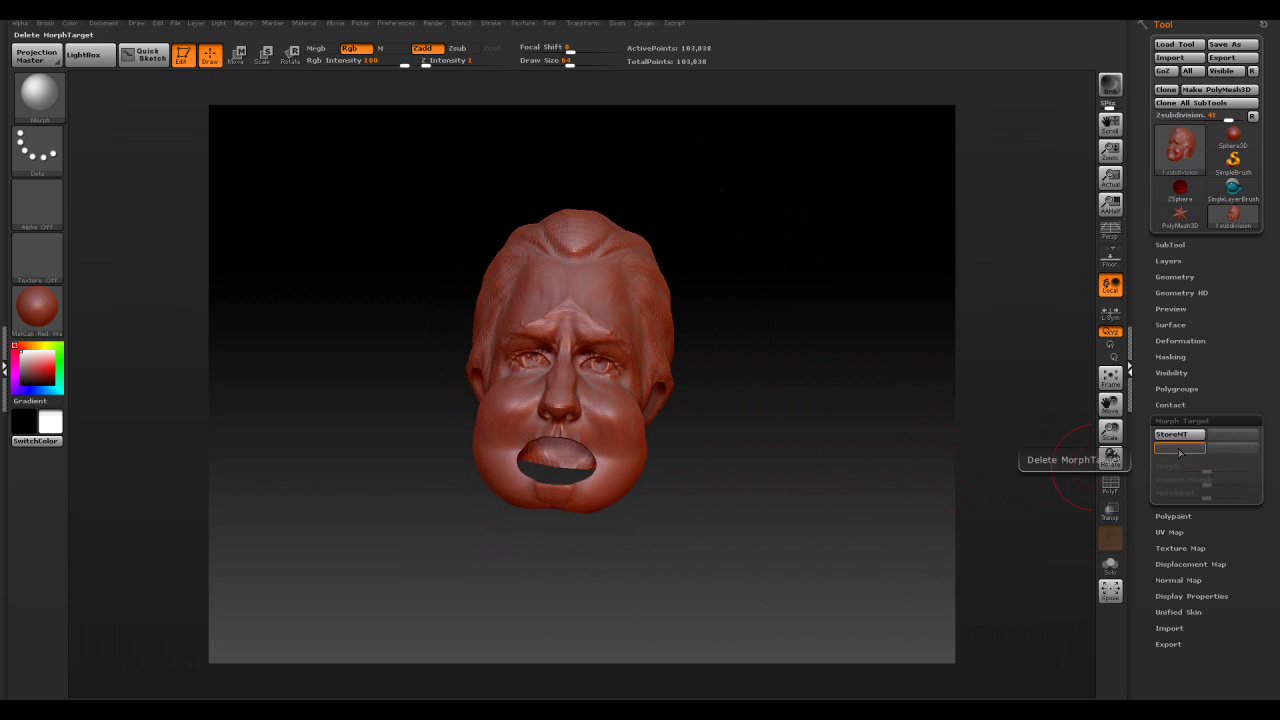
{"action": "left_click", "coordinate": [1176, 435]}
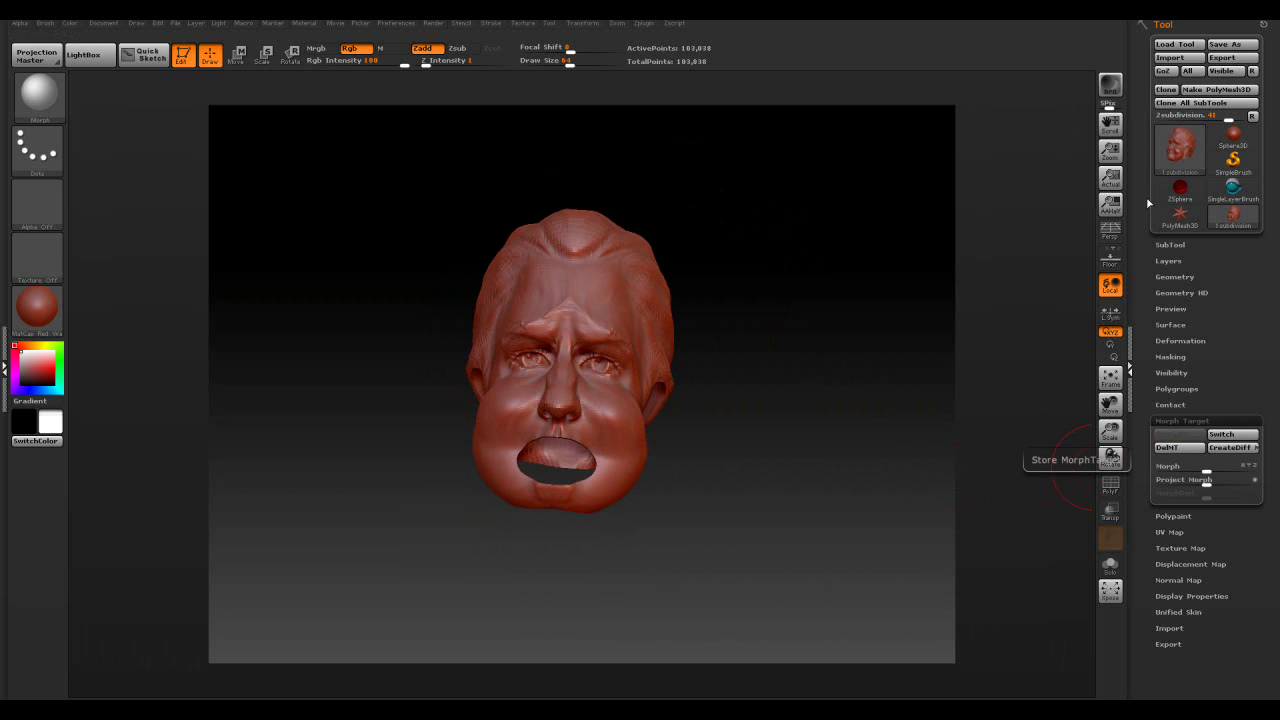
{"action": "left_click", "coordinate": [1164, 63]}
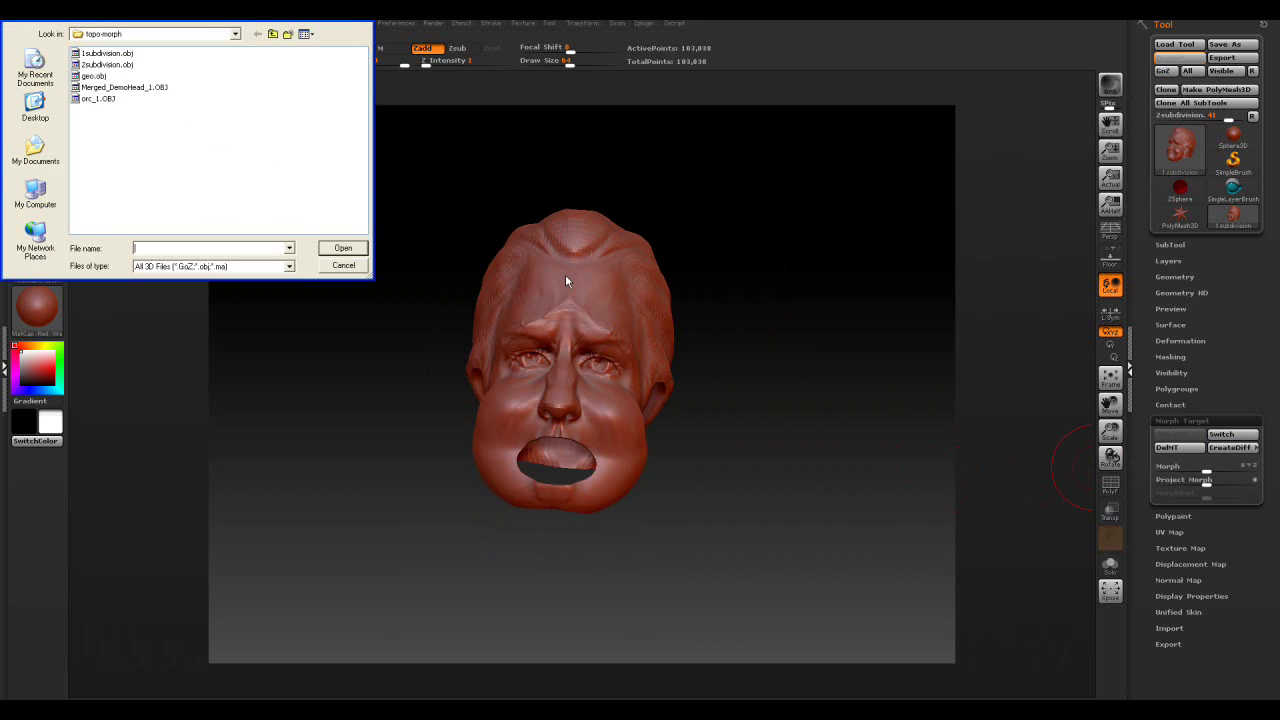
{"action": "left_click", "coordinate": [90, 54]}
{"action": "left_click", "coordinate": [340, 248]}
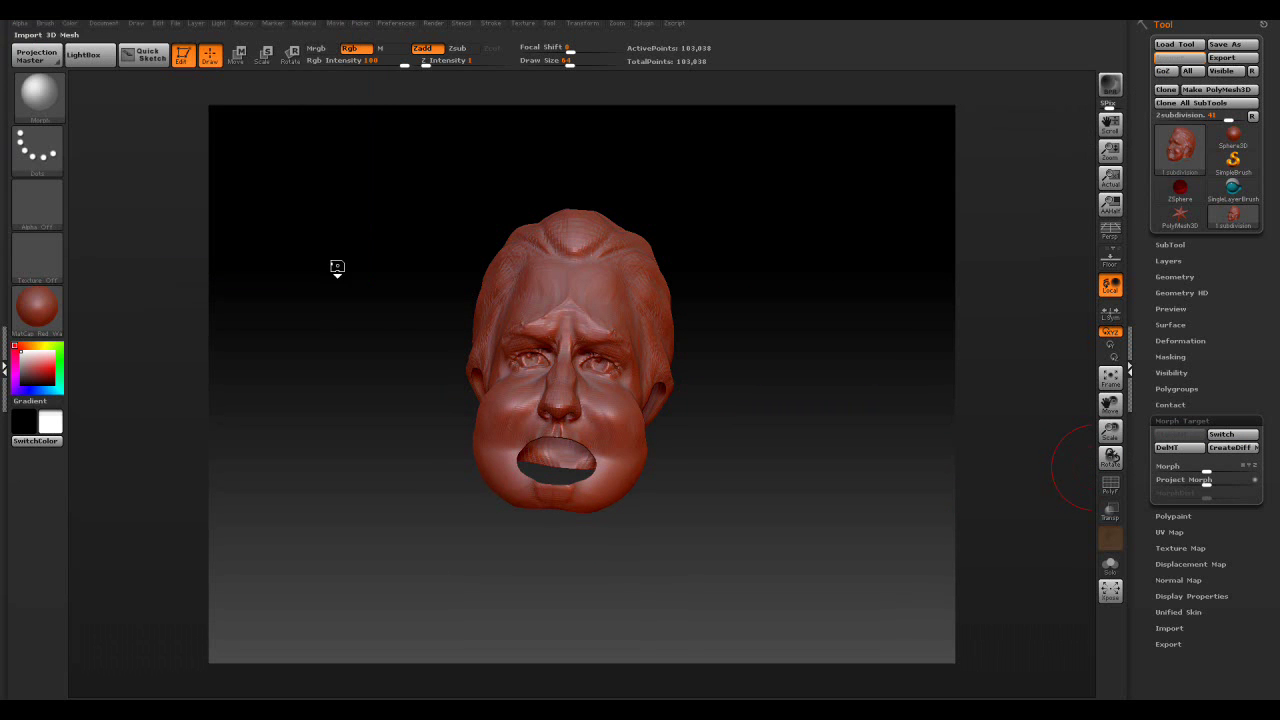
{"action": "left_click", "coordinate": [1218, 438]}
- Paint the stored orc shape onto the forehead and brows with the Morph brush
{"action": "mouse_move", "coordinate": [694, 374]}
{"action": "left_mouse_down"}
{"action": "mouse_move", "coordinate": [592, 297]}
{"action": "mouse_move", "coordinate": [540, 290]}
{"action": "mouse_move", "coordinate": [640, 290]}
{"action": "mouse_move", "coordinate": [560, 265]}
{"action": "mouse_move", "coordinate": [634, 247]}
{"action": "mouse_move", "coordinate": [665, 285]}
{"action": "mouse_move", "coordinate": [525, 290]}
{"action": "mouse_move", "coordinate": [545, 320]}
{"action": "mouse_move", "coordinate": [653, 321]}
{"action": "mouse_move", "coordinate": [628, 310]}
{"action": "left_mouse_up"}
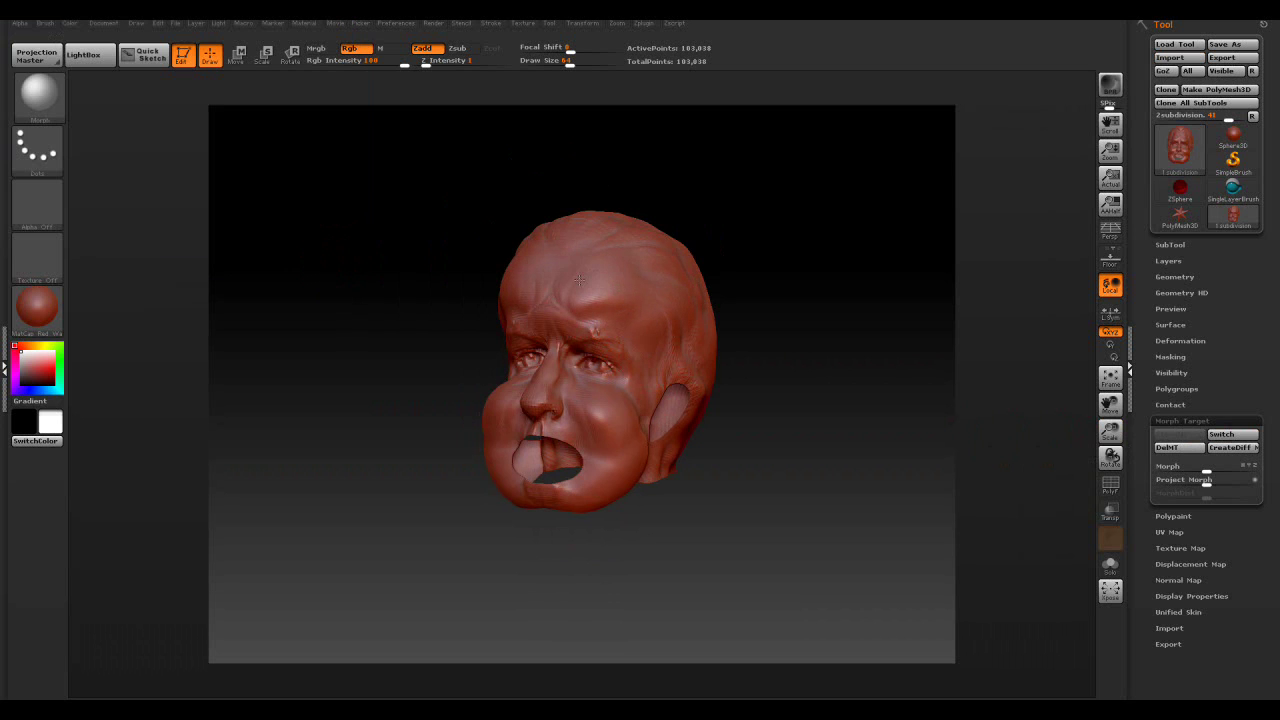
{"action": "mouse_move", "coordinate": [573, 282]}
{"action": "left_mouse_down"}
{"action": "mouse_move", "coordinate": [550, 305]}
{"action": "mouse_move", "coordinate": [590, 322]}
{"action": "mouse_move", "coordinate": [505, 312]}
{"action": "mouse_move", "coordinate": [565, 308]}
{"action": "left_mouse_up"}
{"action": "mouse_move", "coordinate": [775, 390]}
{"action": "left_mouse_down"}
{"action": "mouse_move", "coordinate": [860, 400]}
{"action": "mouse_move", "coordinate": [777, 401]}
{"action": "mouse_move", "coordinate": [849, 437]}
{"action": "mouse_move", "coordinate": [885, 405]}
{"action": "left_mouse_up"}
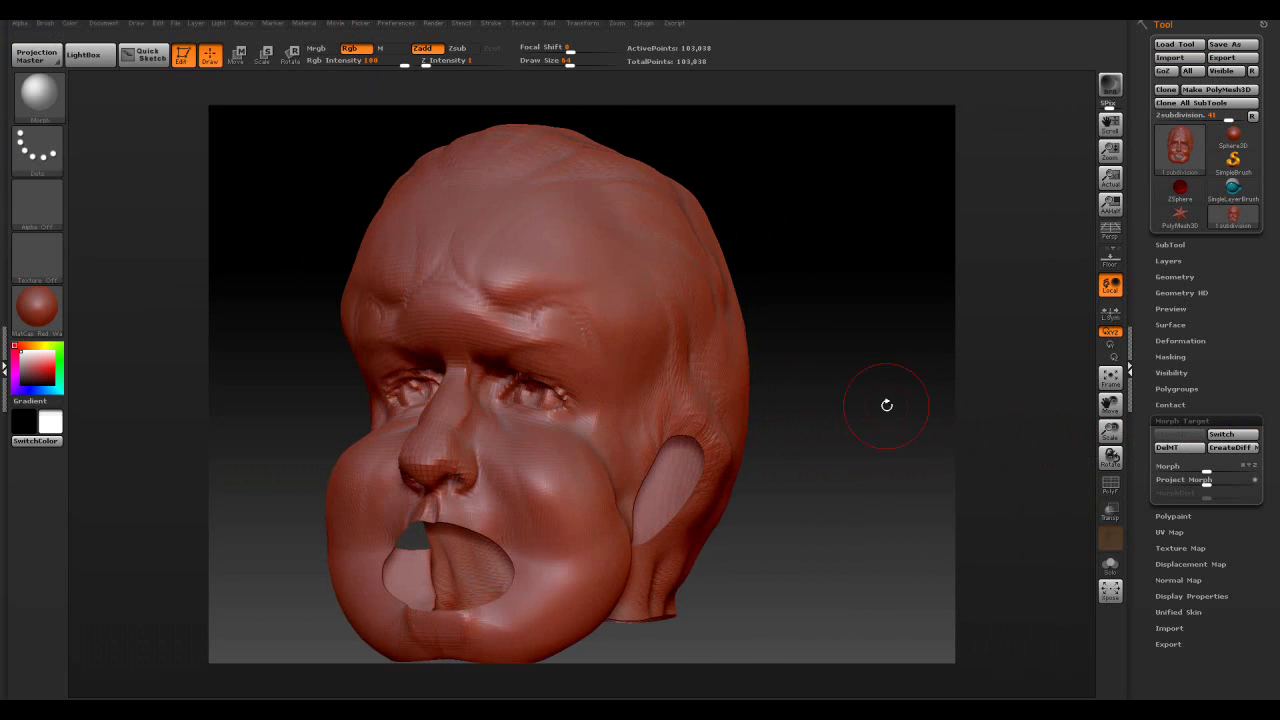
- Divide the head once, then return it to subdivision level 1 to regain access to the morph target controls
{"action": "key", "text": "ctrl+d"}
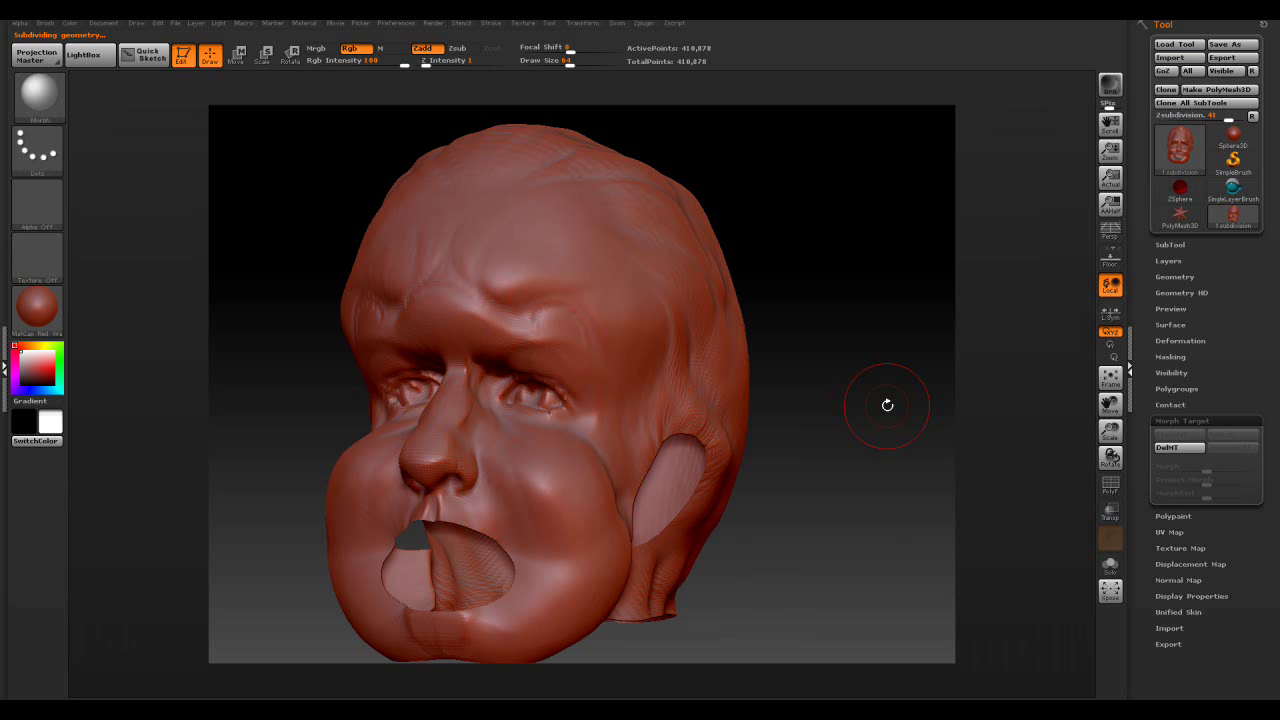
{"action": "left_click_drag", "start_coordinate": [866, 451], "coordinate": [866, 423]}
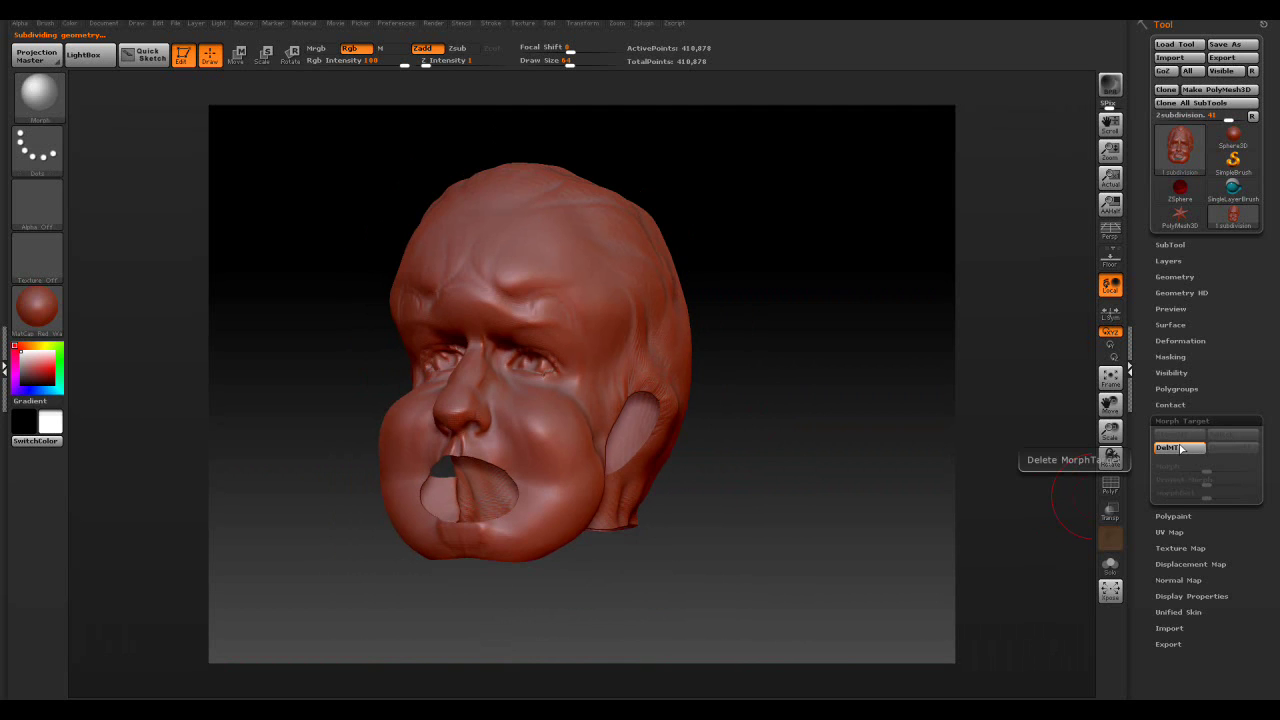
{"action": "left_click", "coordinate": [1175, 277]}
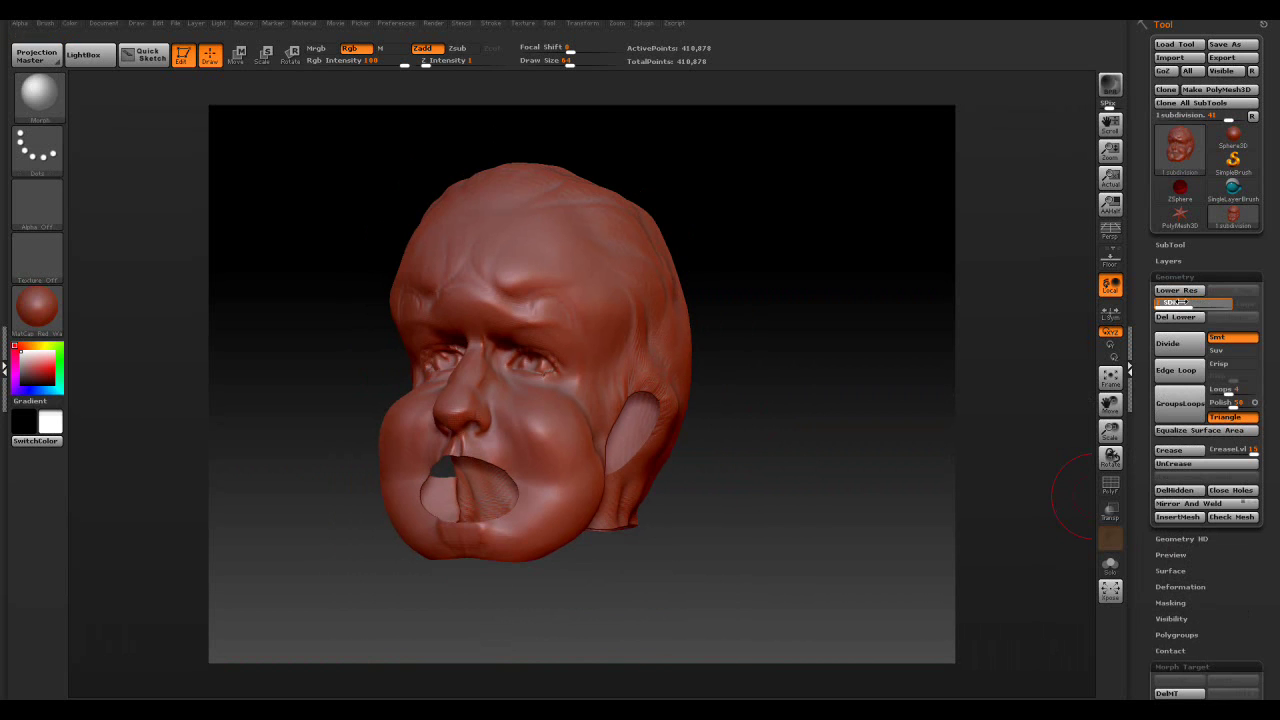
{"action": "left_click_drag", "start_coordinate": [1180, 302], "coordinate": [1151, 341]}
{"action": "scroll", "coordinate": [1200, 400], "scroll_direction": "down", "scroll_amount": 5}
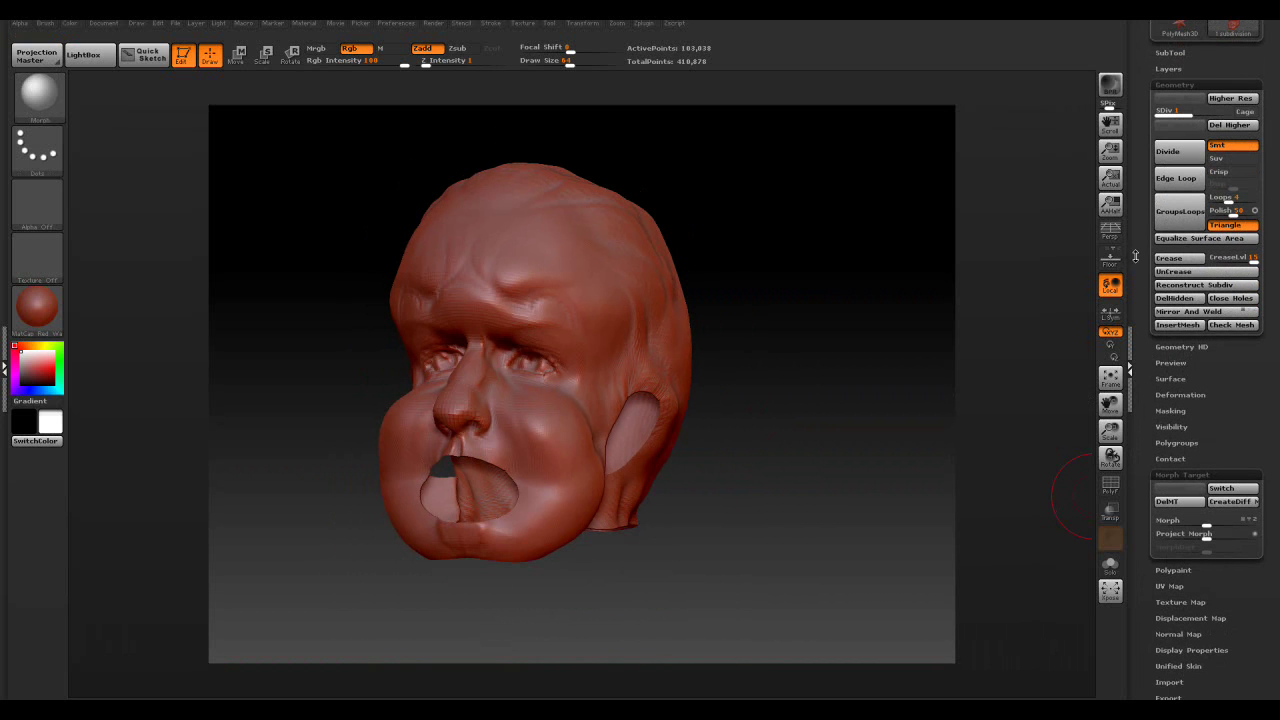